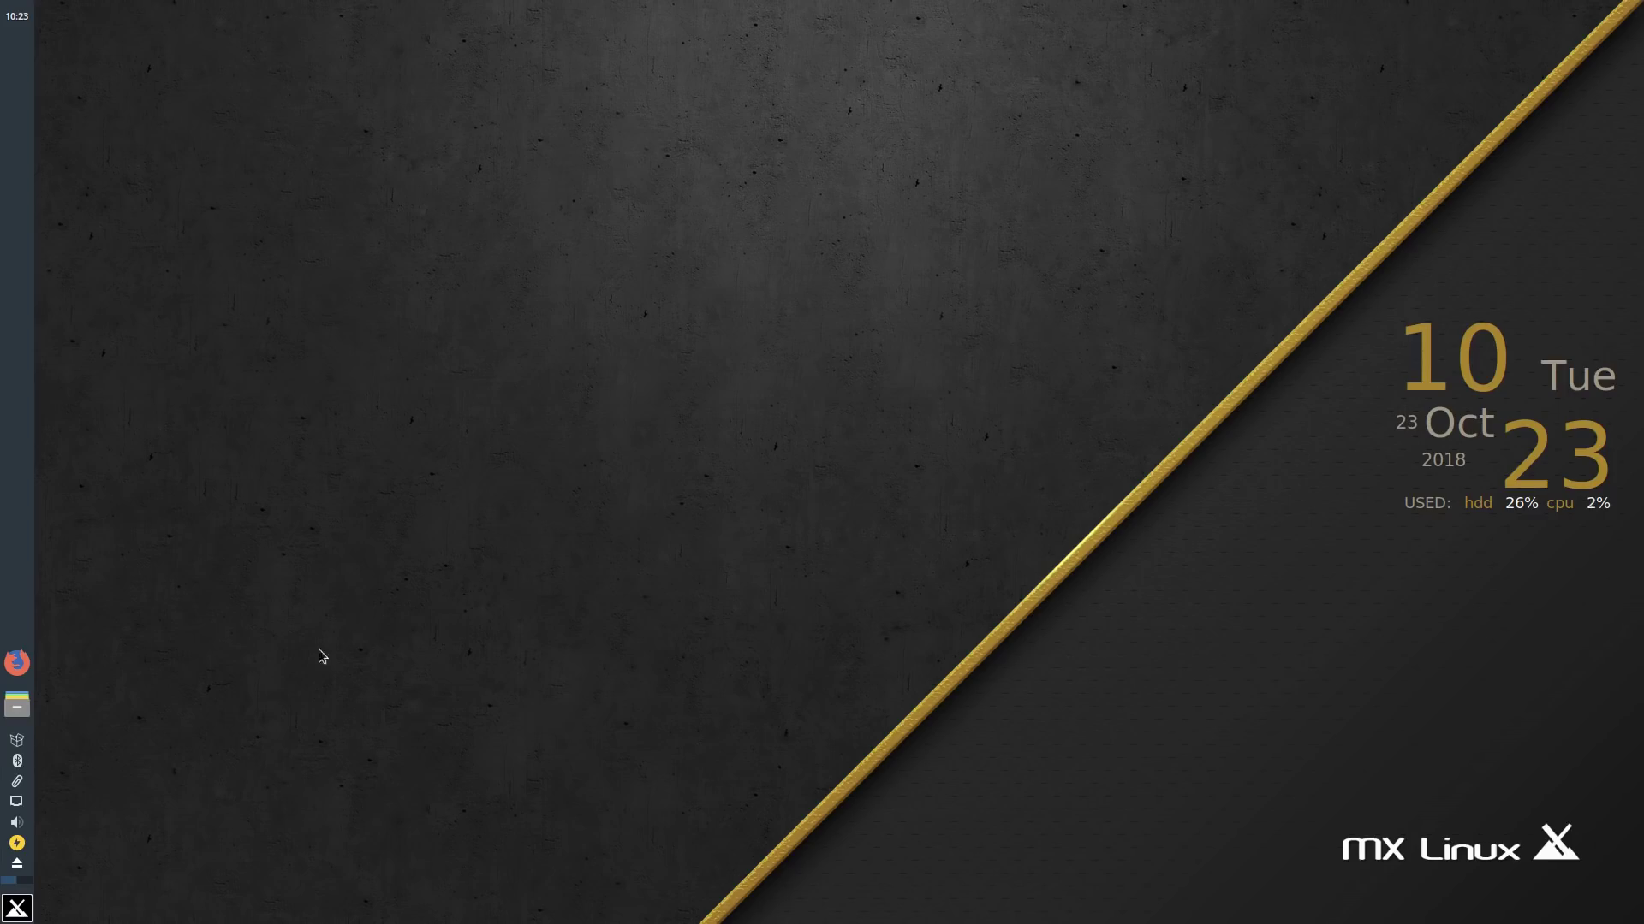
Step: Open the Whisker applications menu from the MX button at the bottom-left of the panel
{"action": "left_click", "coordinate": [18, 907]}
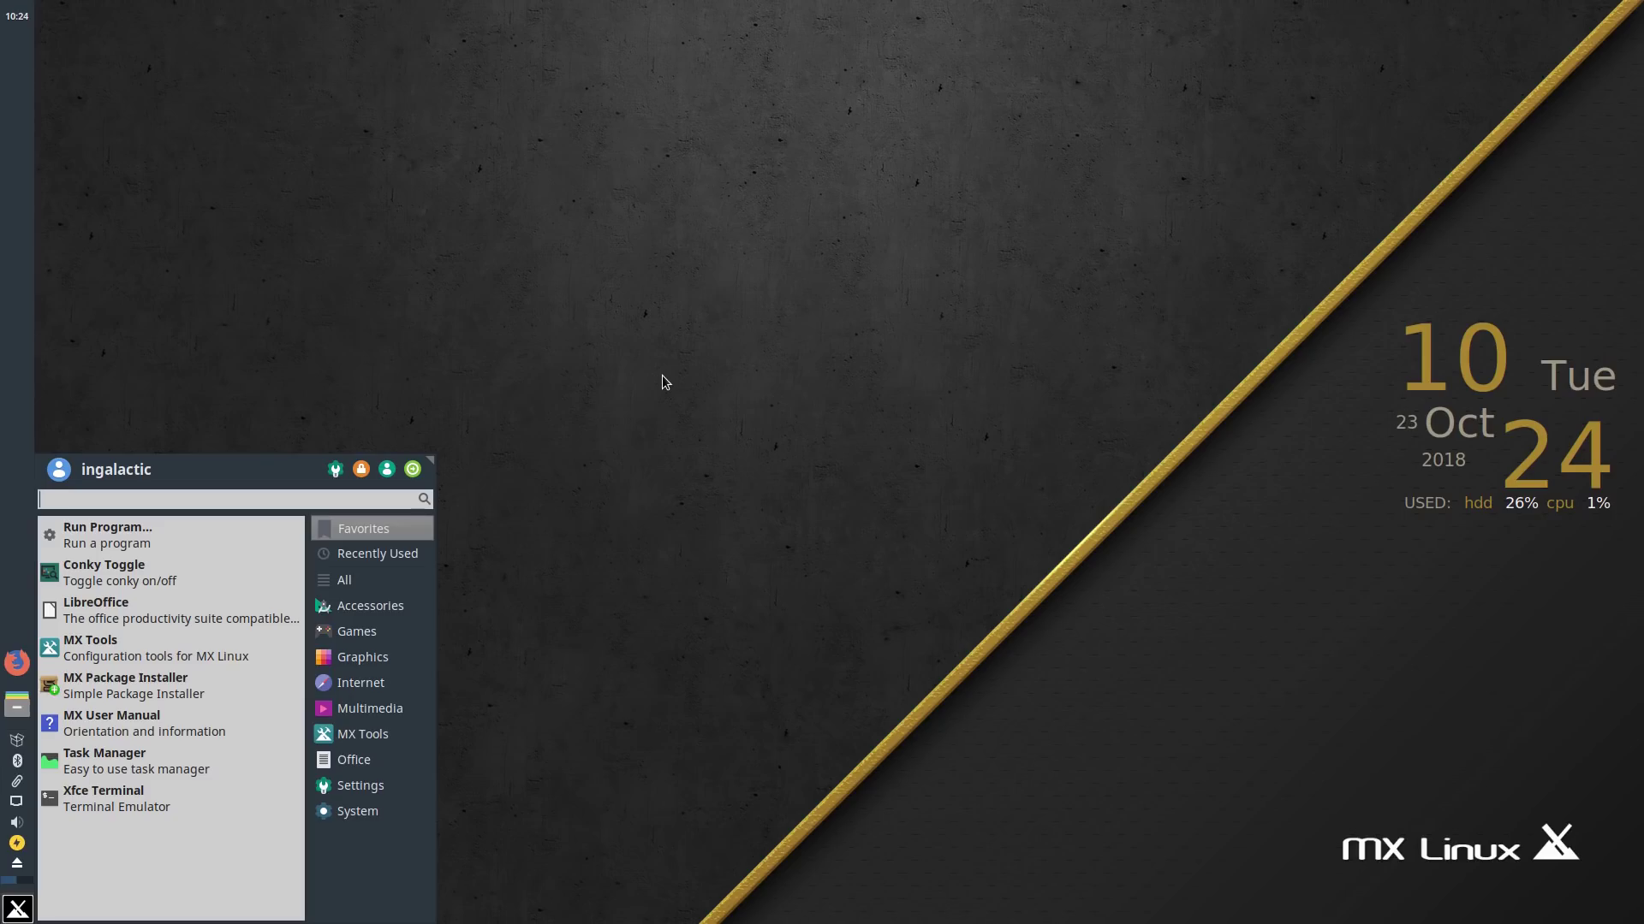
Step: Dismiss the Whisker menu with Escape
{"action": "key", "text": "Escape"}
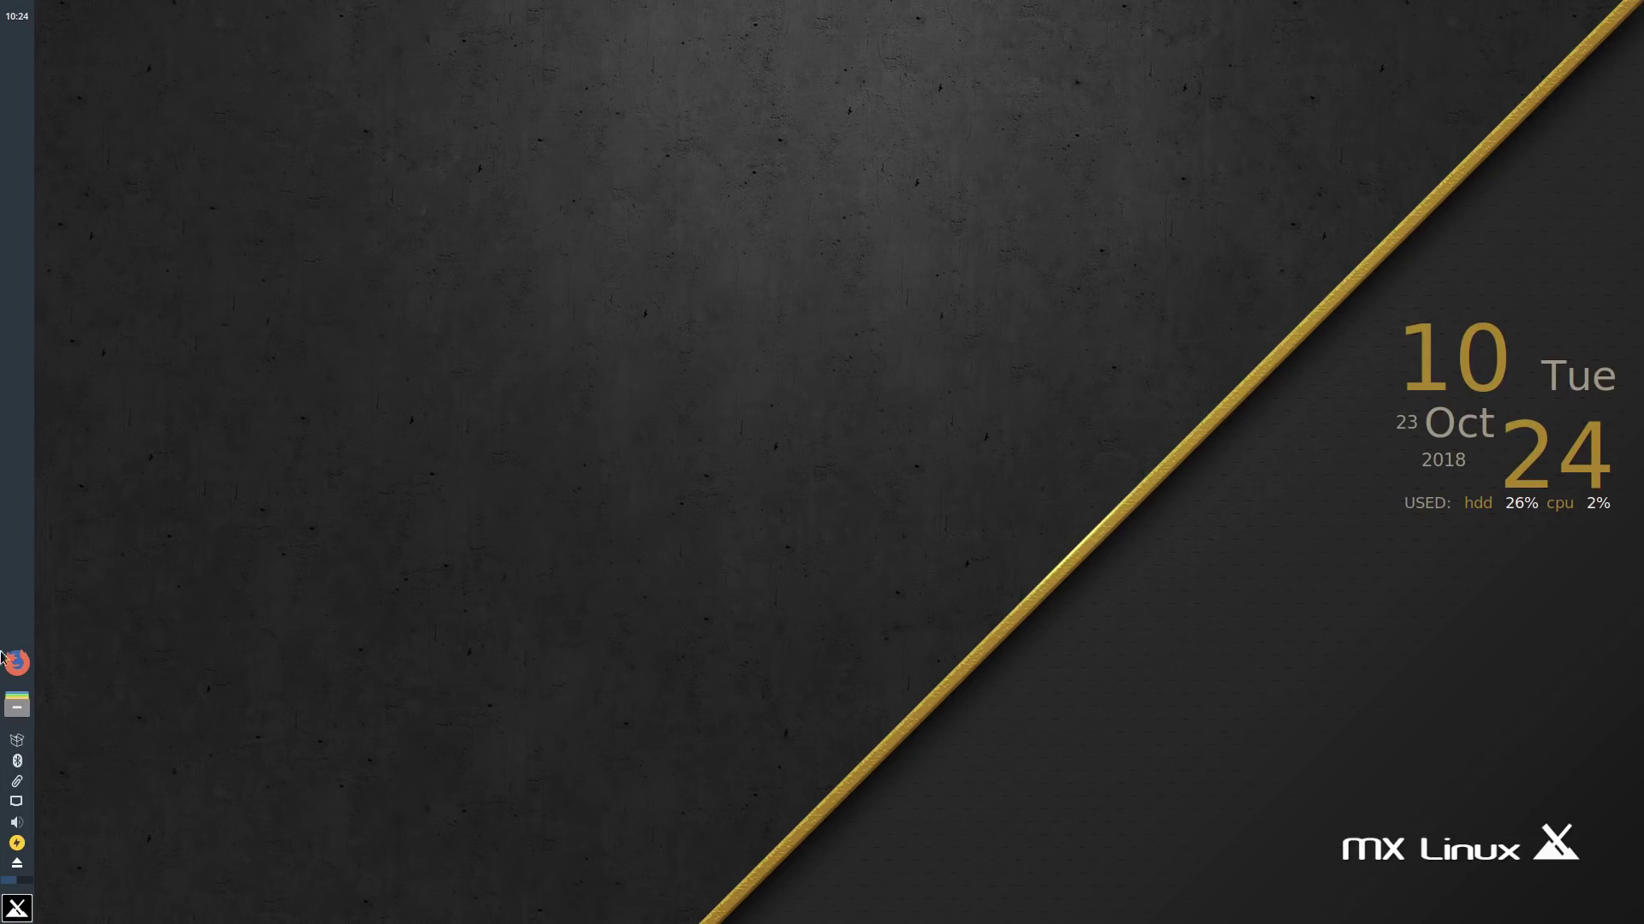
Step: Open the home folder in the file manager, then browse Whisker menu categories up to All Applications
{"action": "left_click", "coordinate": [16, 704]}
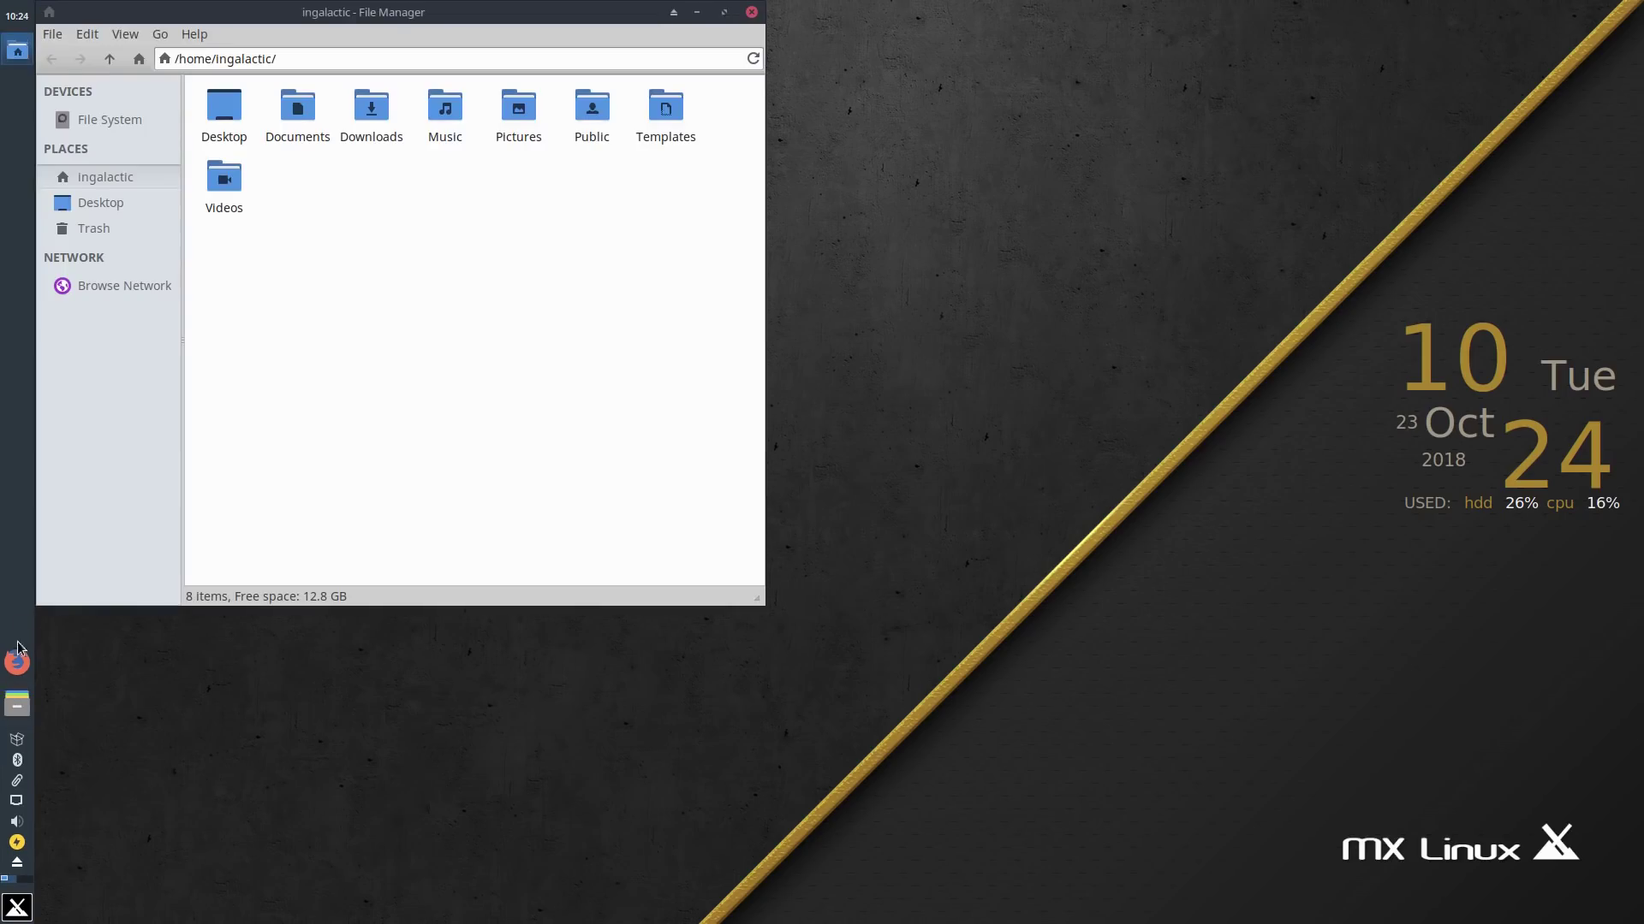
{"action": "left_click", "coordinate": [15, 912]}
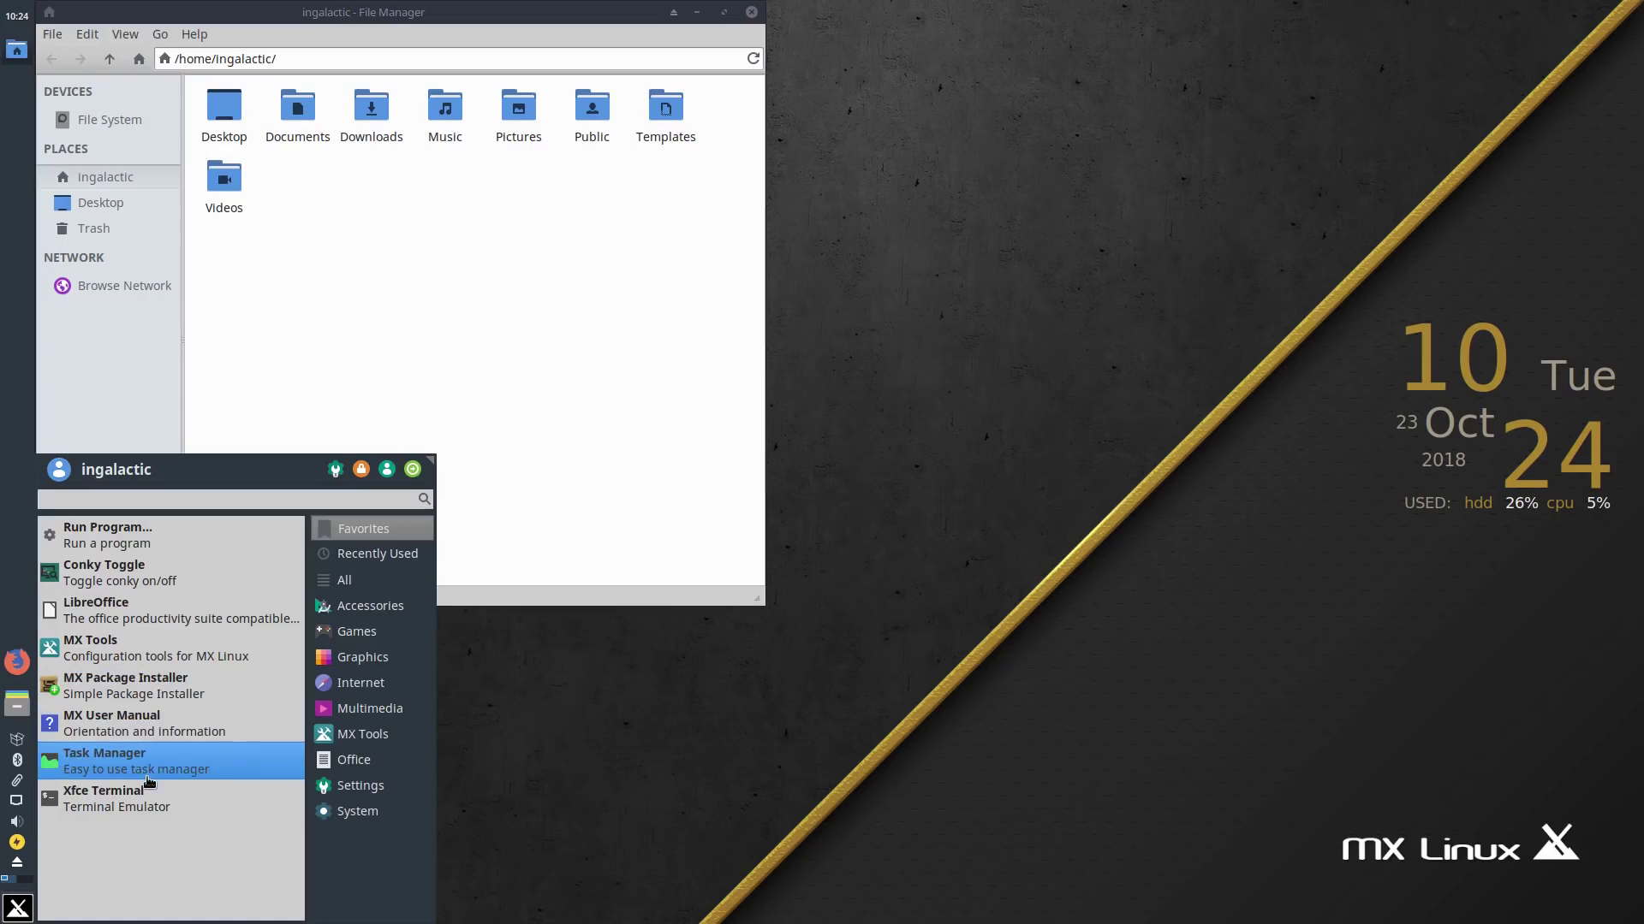
{"action": "left_click", "coordinate": [351, 736]}
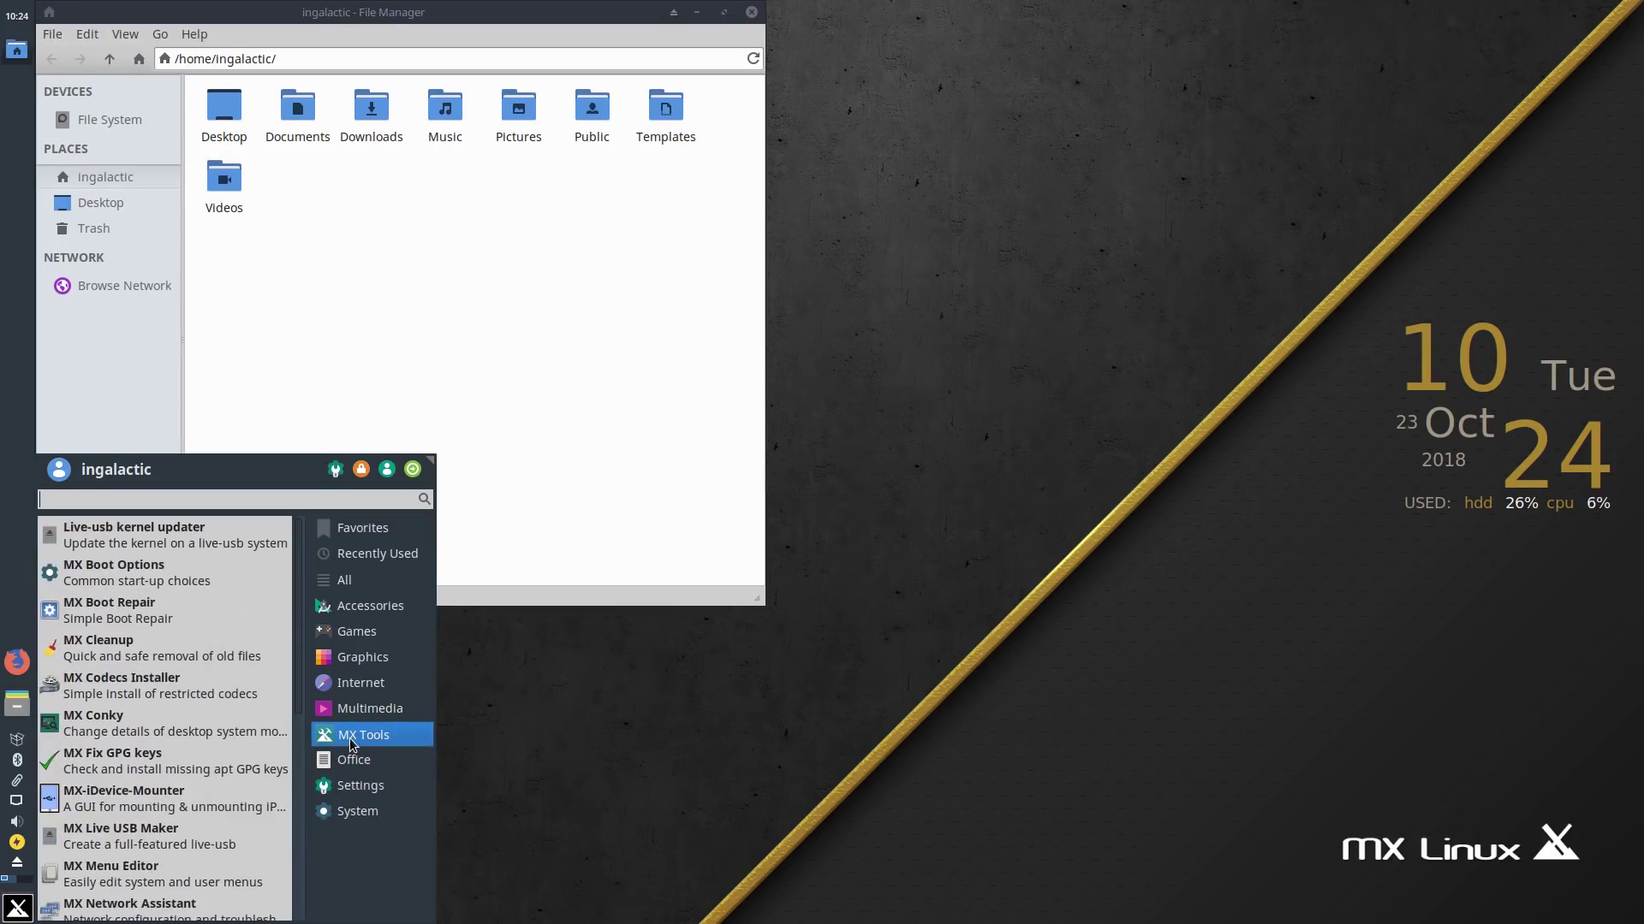
{"action": "left_click", "coordinate": [367, 709]}
{"action": "left_click", "coordinate": [375, 683]}
{"action": "left_click", "coordinate": [376, 658]}
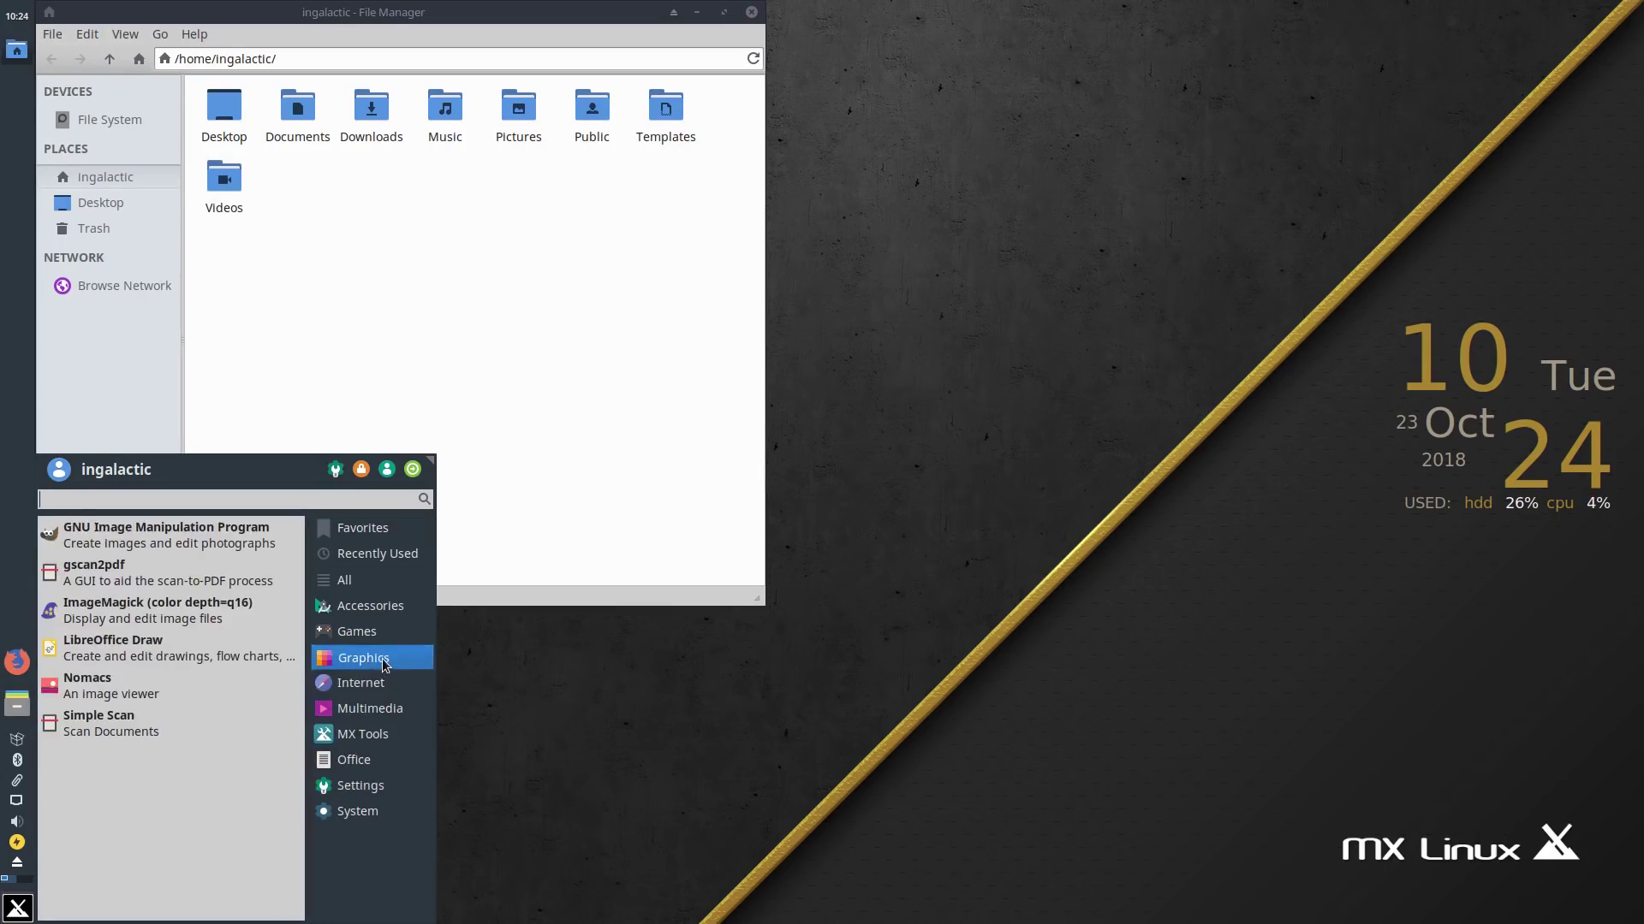
{"action": "left_click", "coordinate": [373, 606]}
{"action": "left_click", "coordinate": [374, 581]}
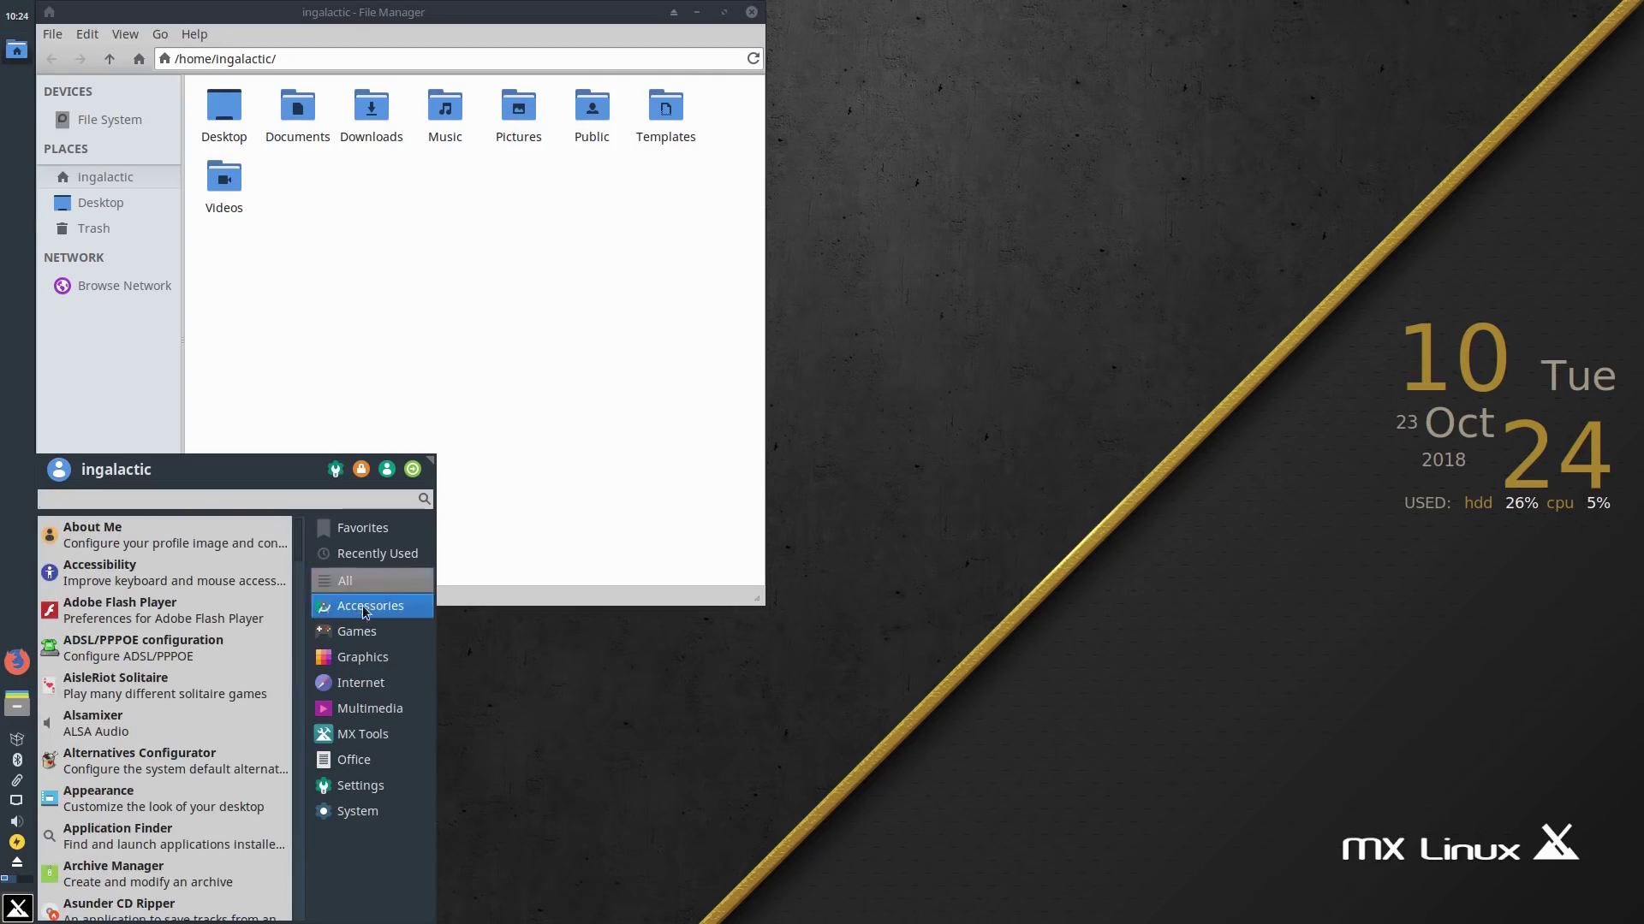
Step: Browse Games, Graphics, Internet, Multimedia and MX Tools, then launch LibreOffice from Office
{"action": "left_click", "coordinate": [358, 630]}
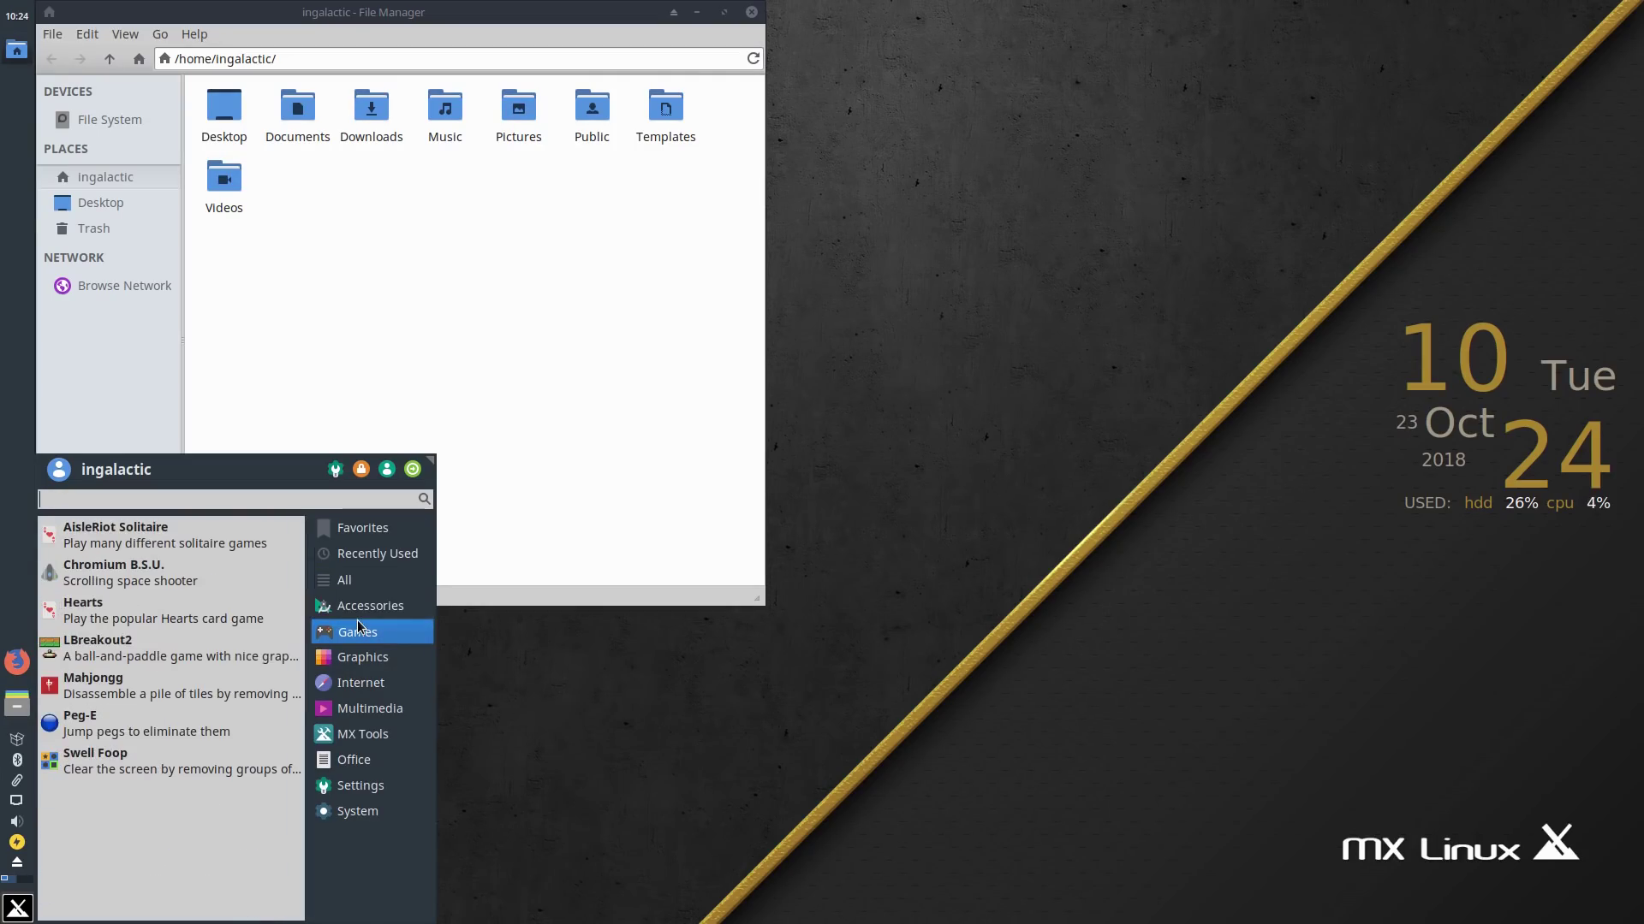
{"action": "left_click", "coordinate": [356, 648]}
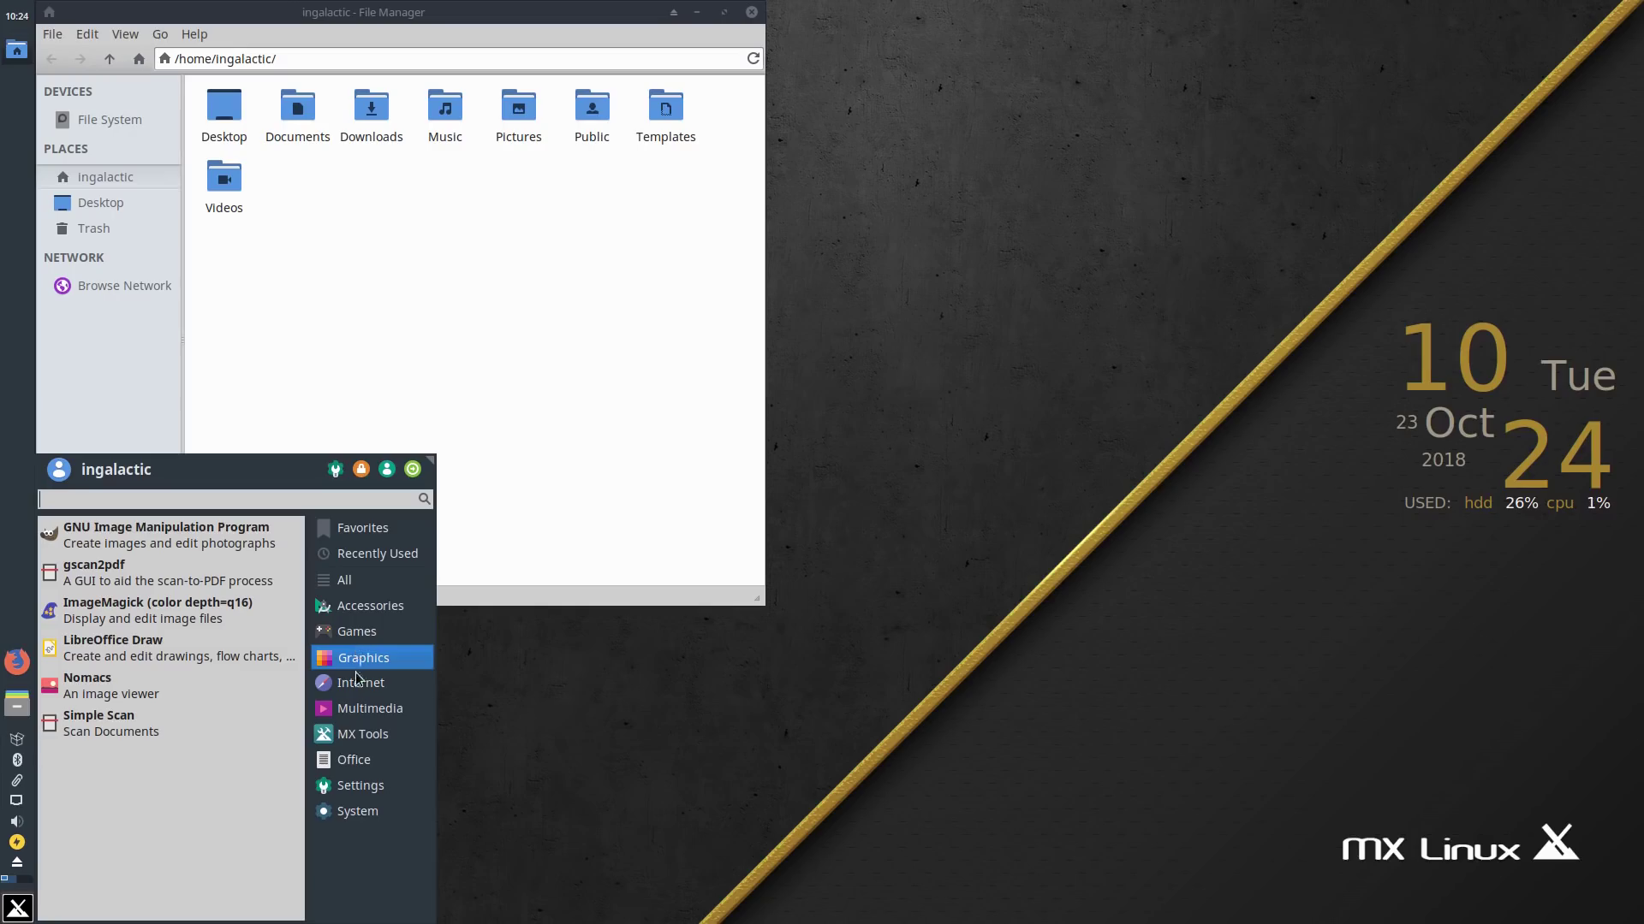
{"action": "left_click", "coordinate": [355, 681]}
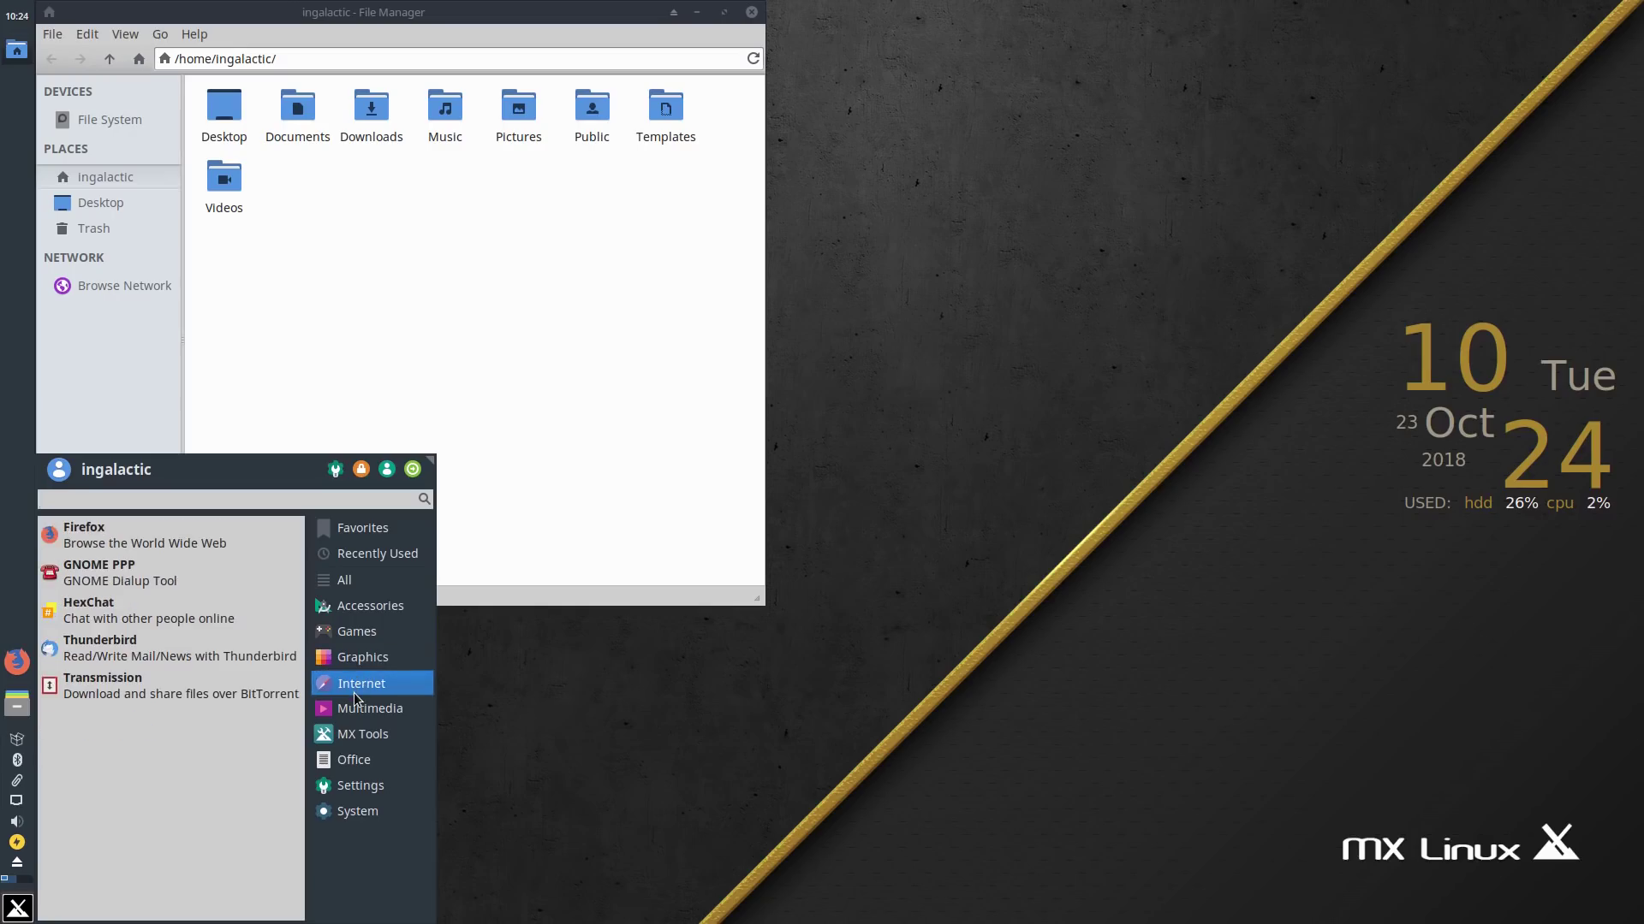
{"action": "left_click", "coordinate": [355, 700]}
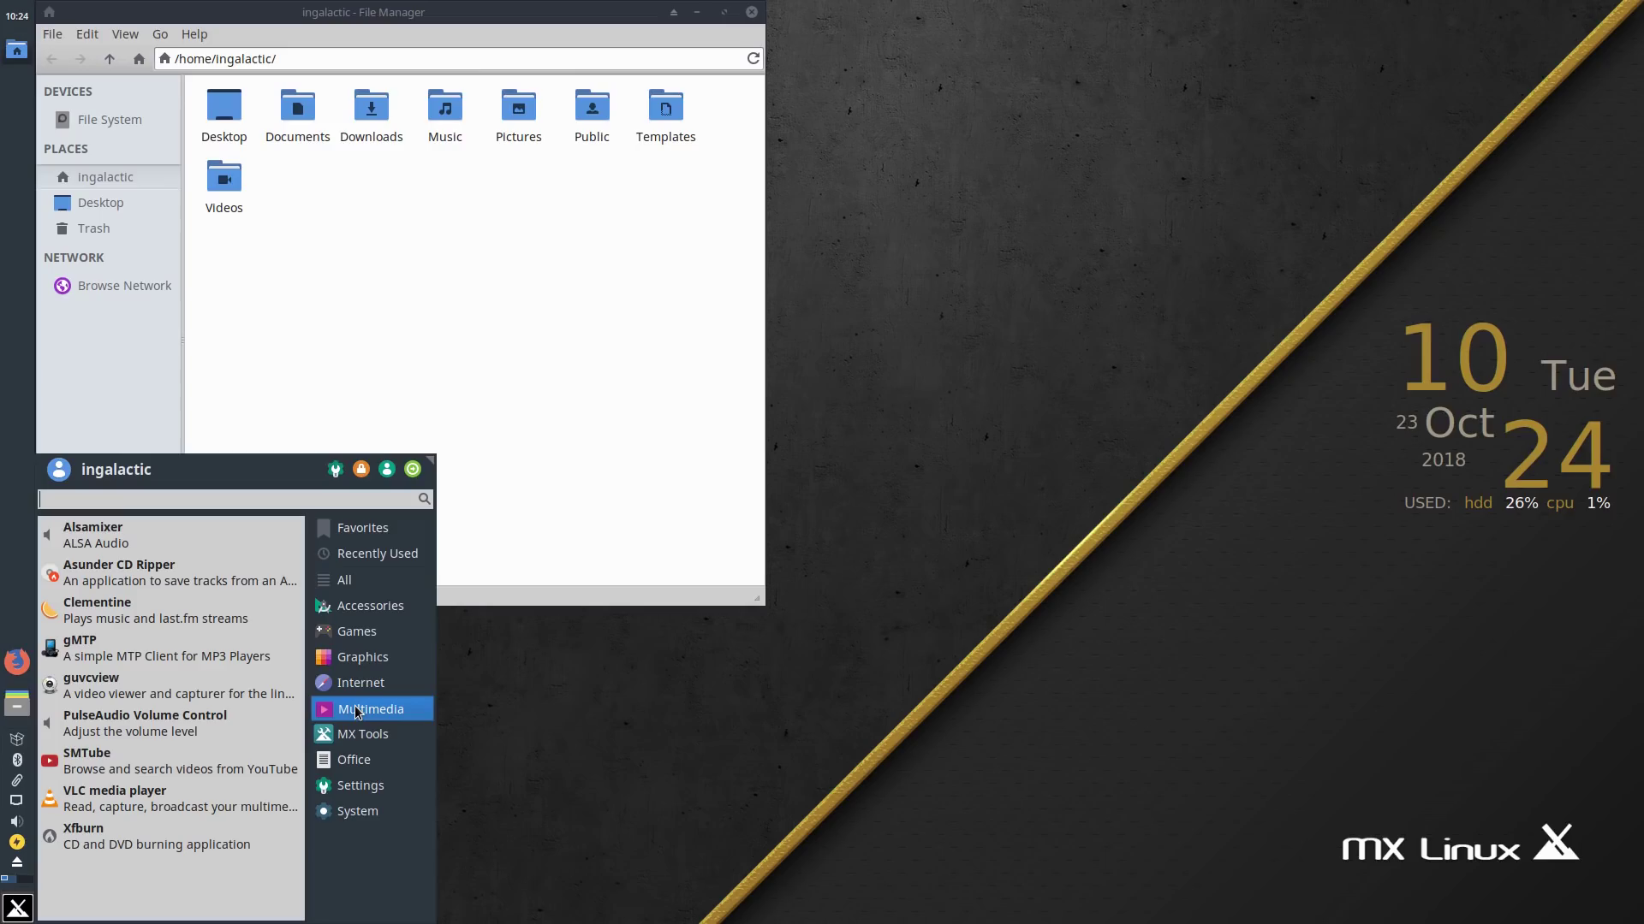
{"action": "left_click", "coordinate": [365, 734]}
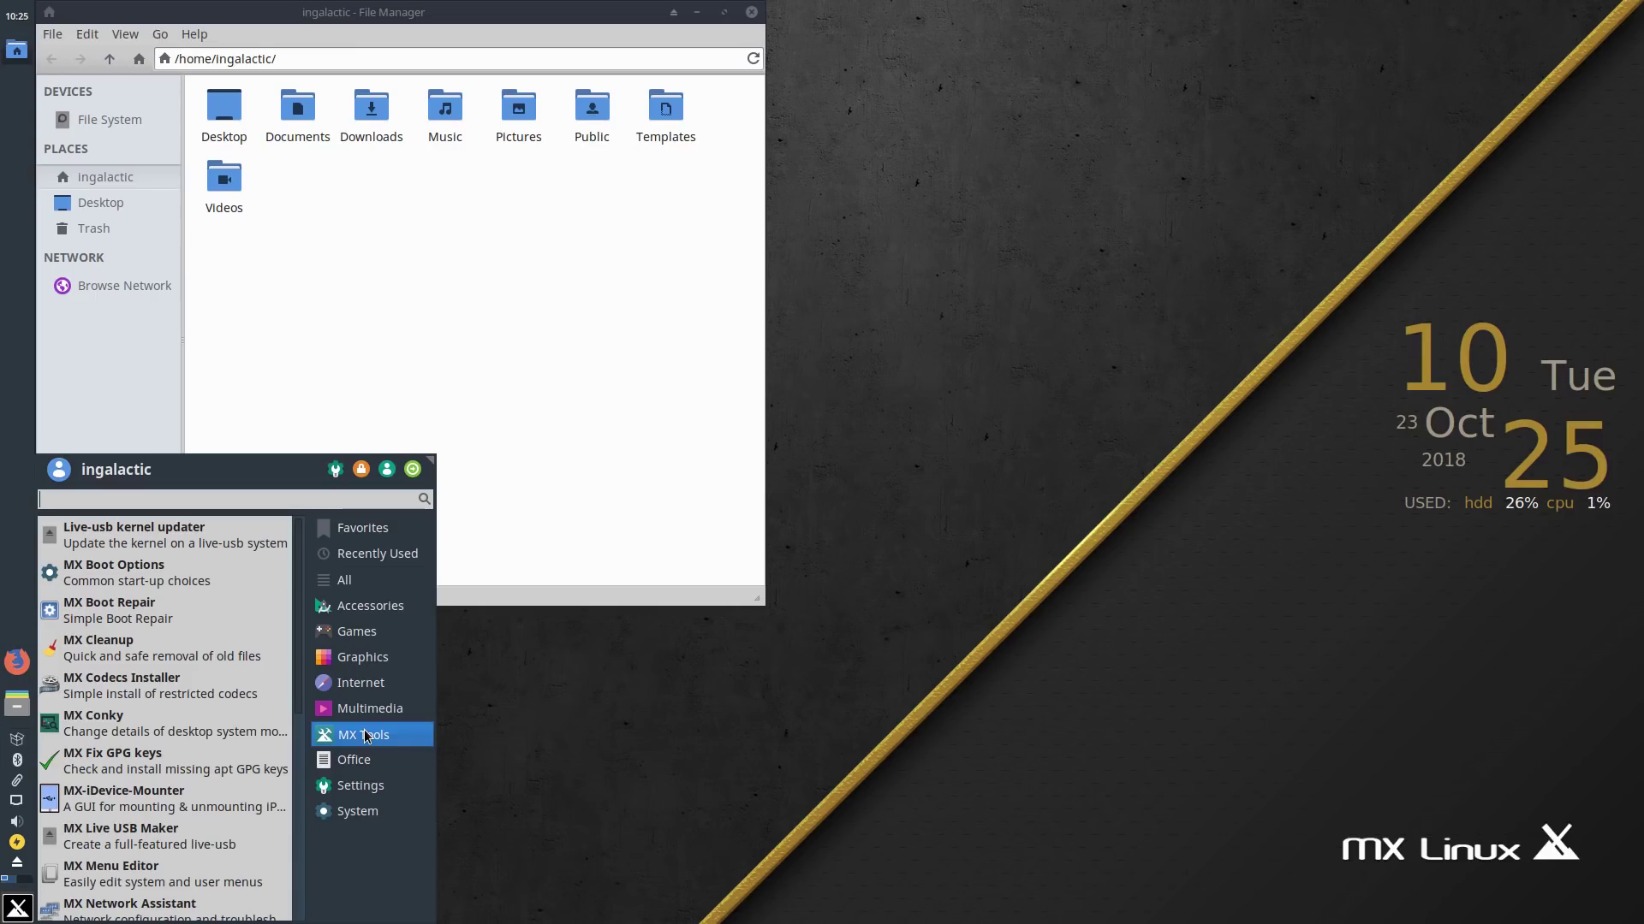
{"action": "left_click", "coordinate": [366, 760]}
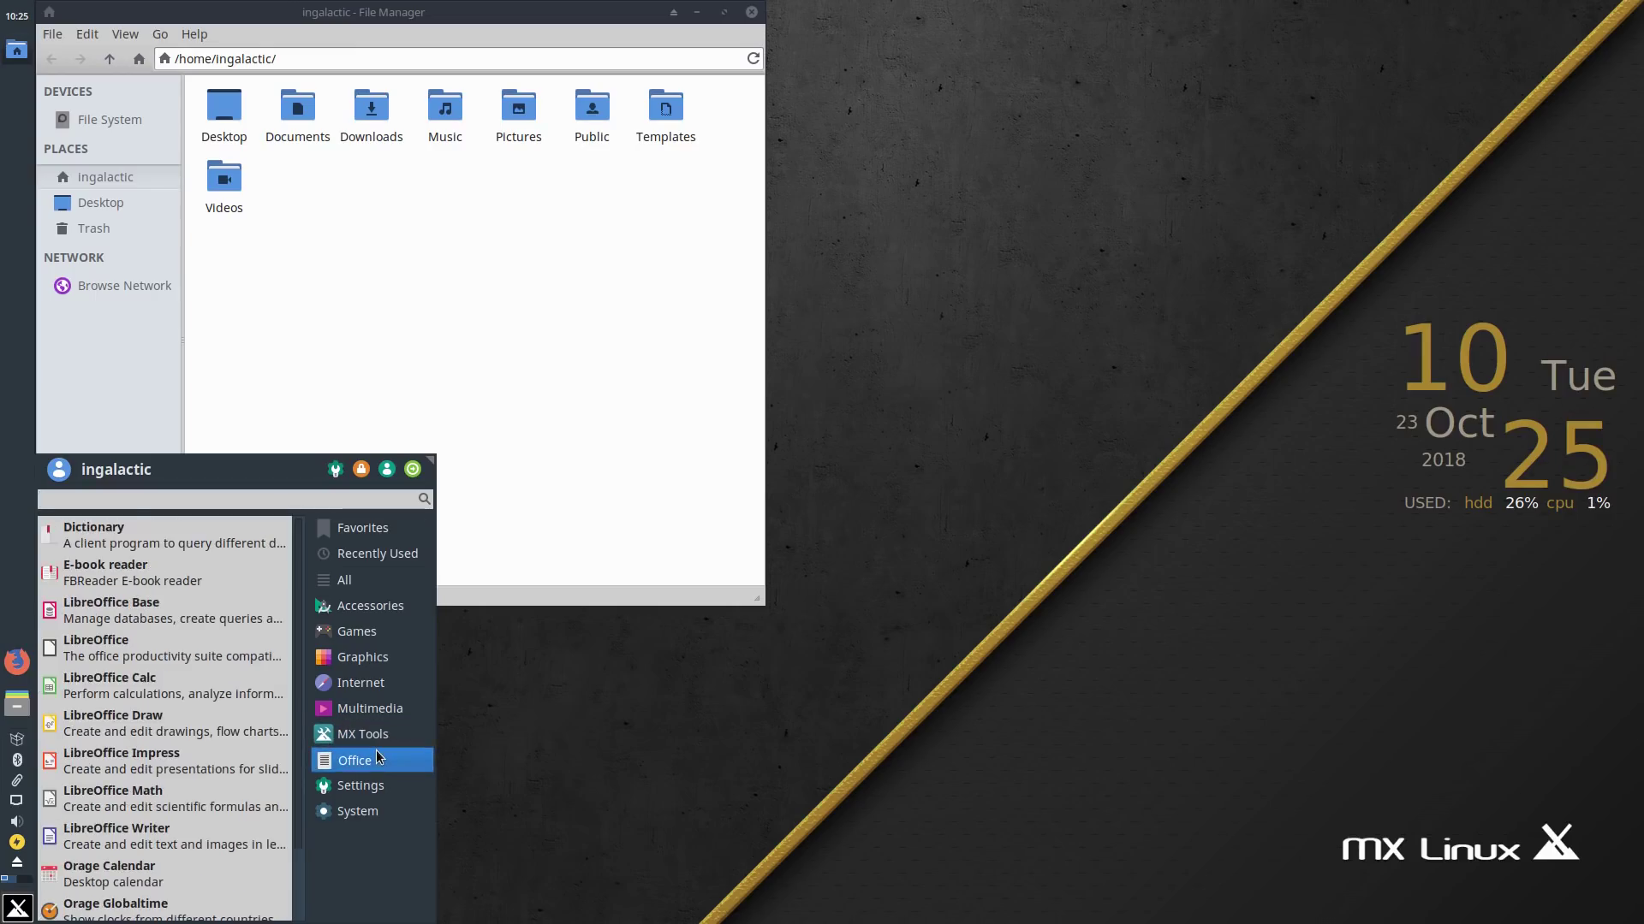
{"action": "left_click", "coordinate": [229, 671]}
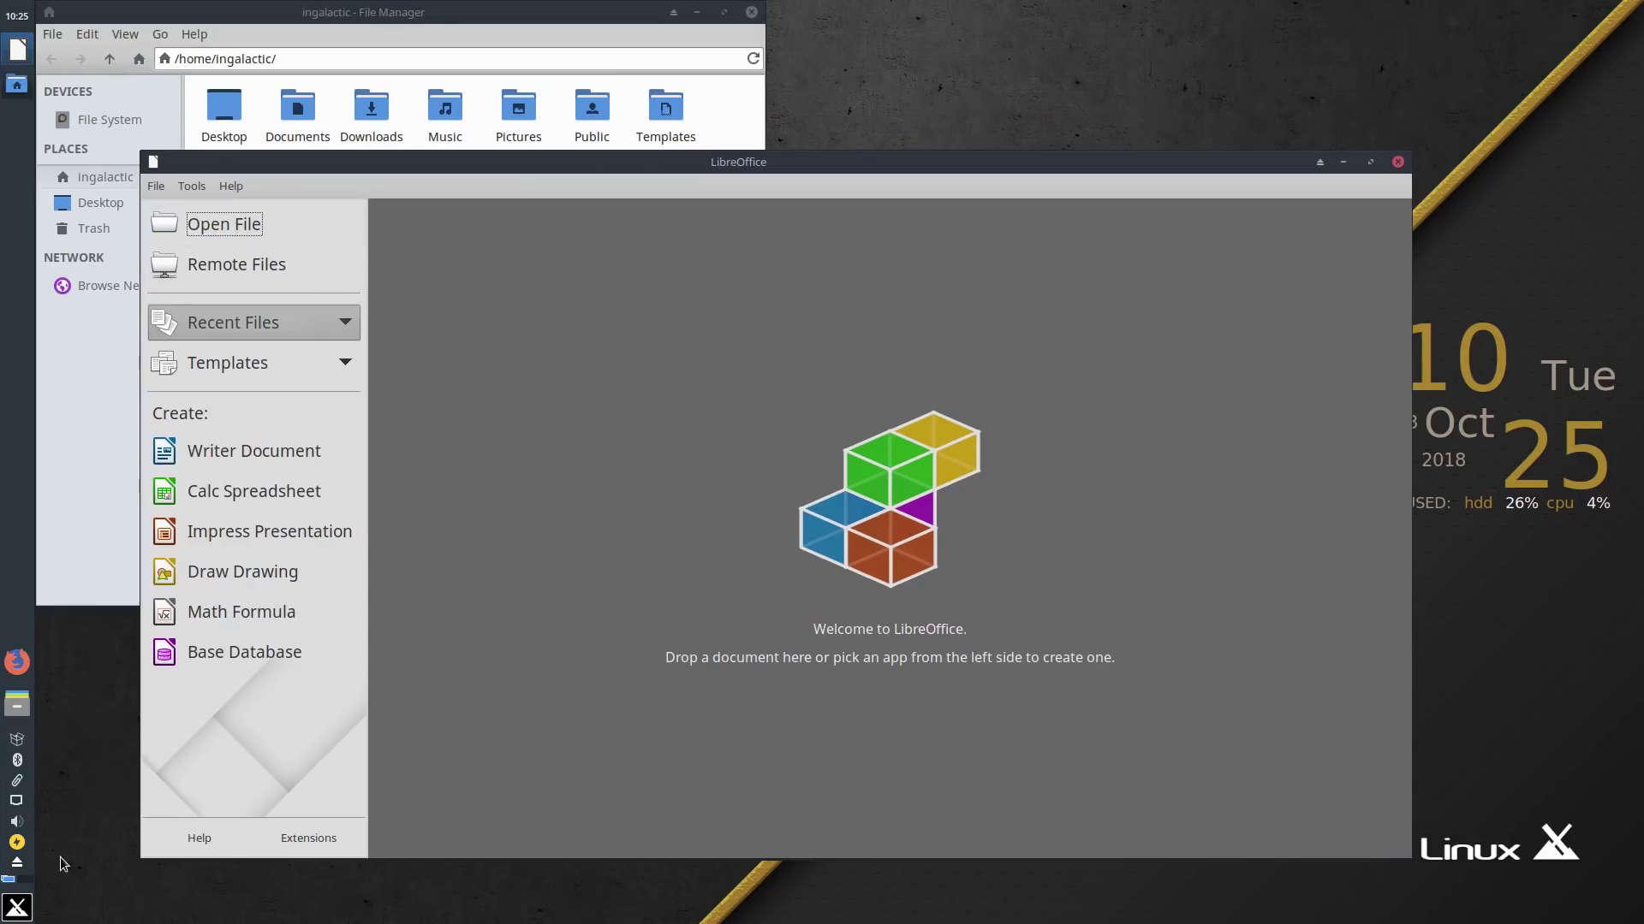
Step: Look through the Whisker menu categories again, then close the menu
{"action": "left_click", "coordinate": [18, 907]}
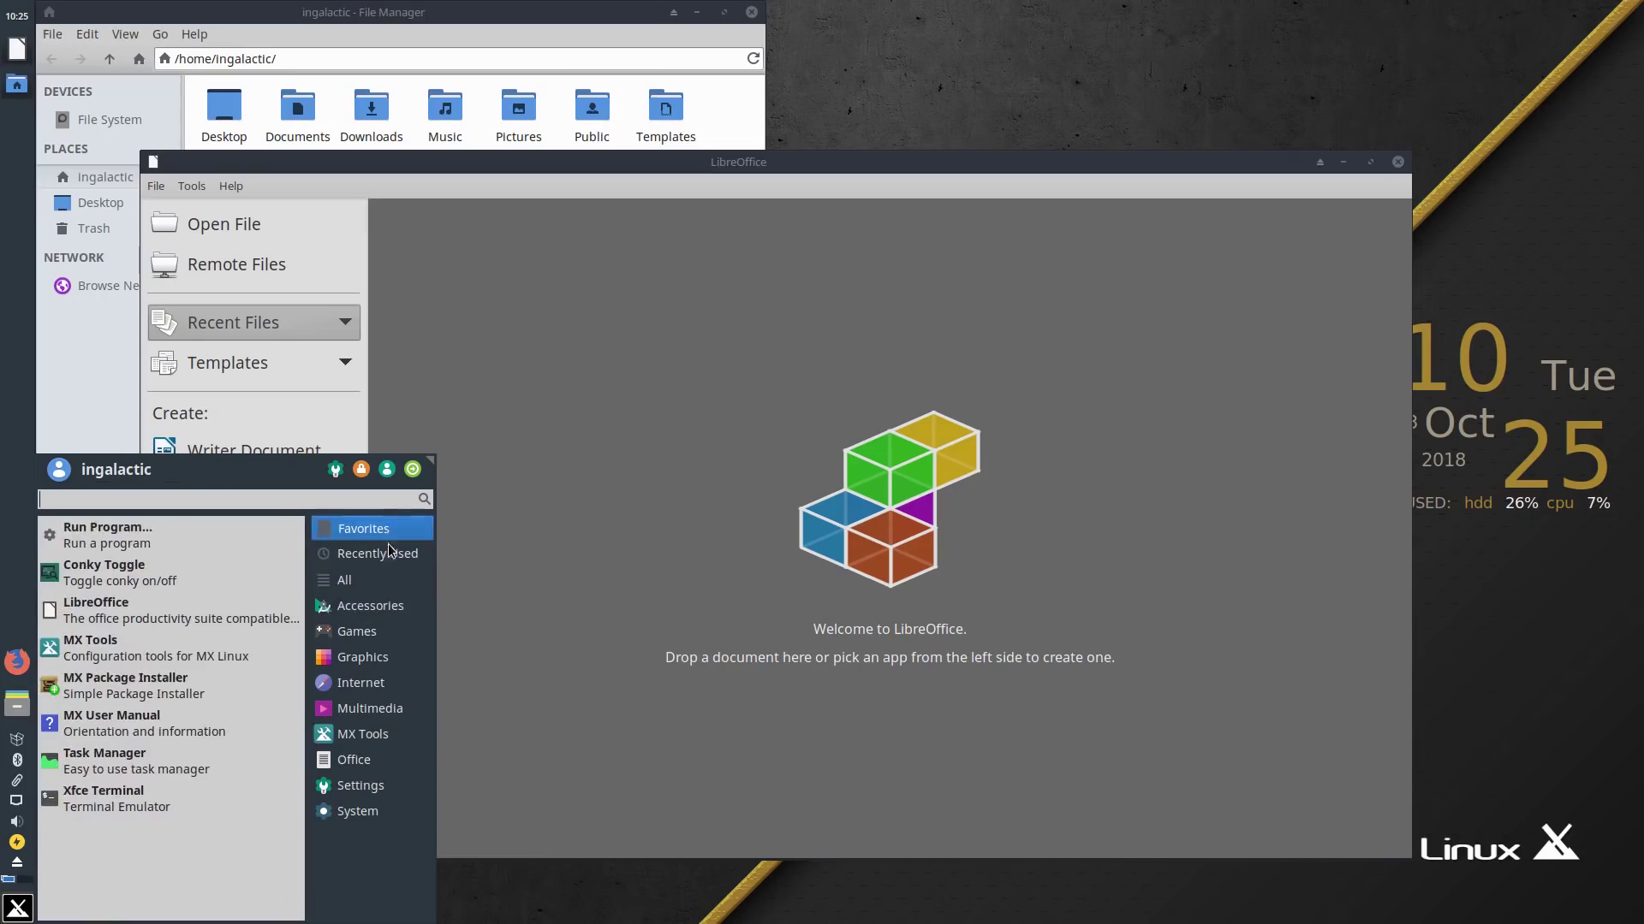
{"action": "mouse_move", "coordinate": [390, 552]}
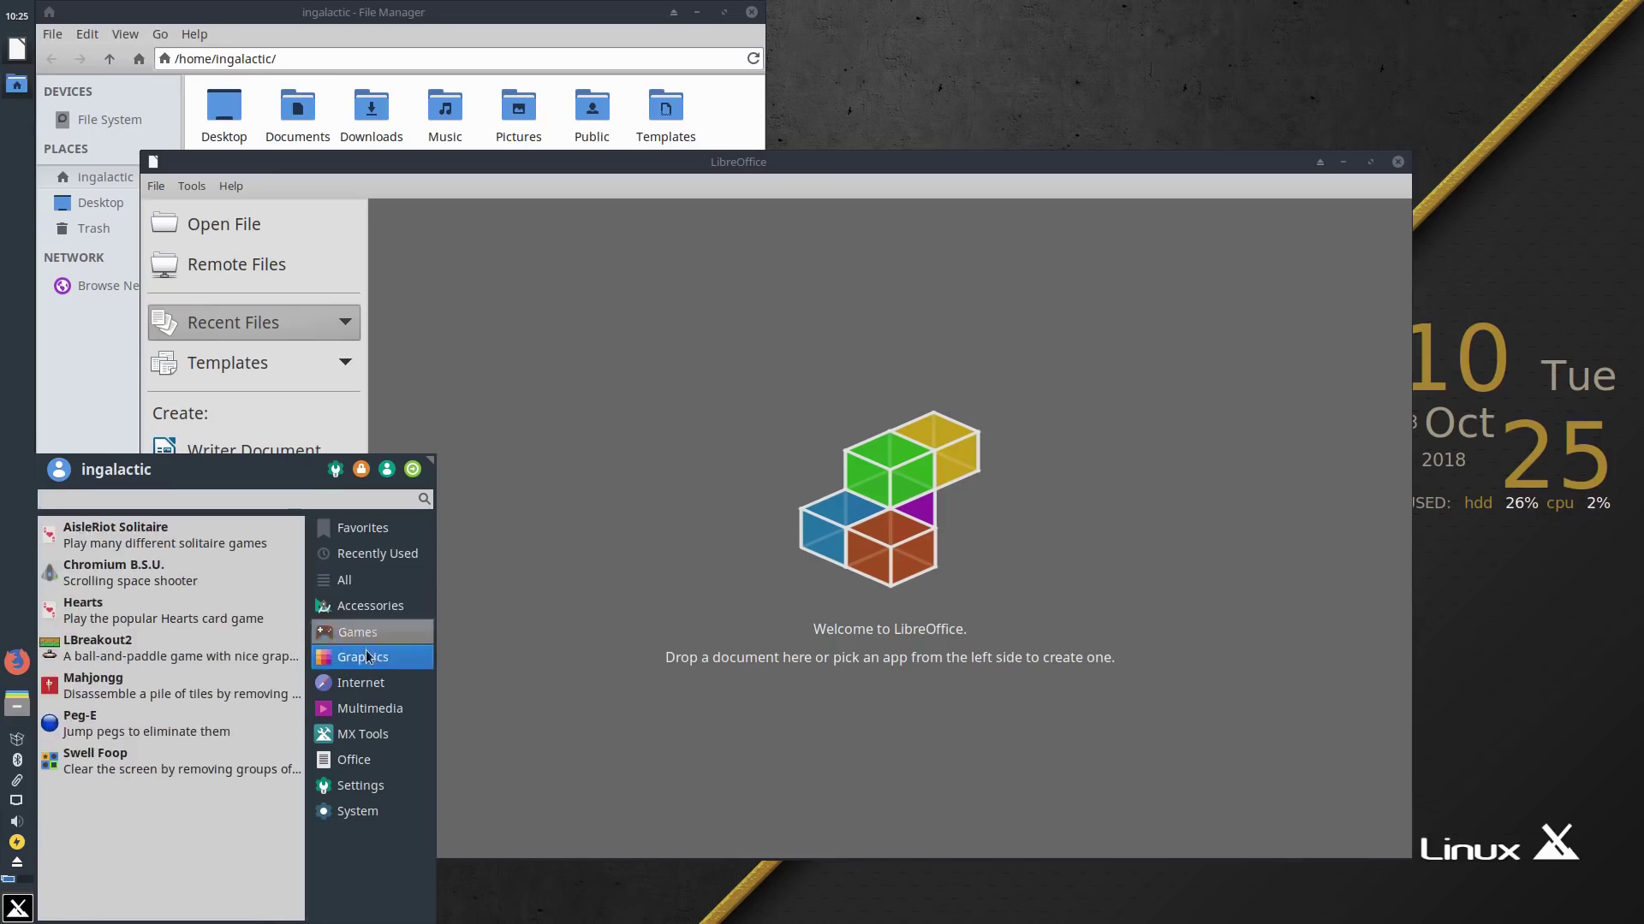
{"action": "mouse_move", "coordinate": [370, 660]}
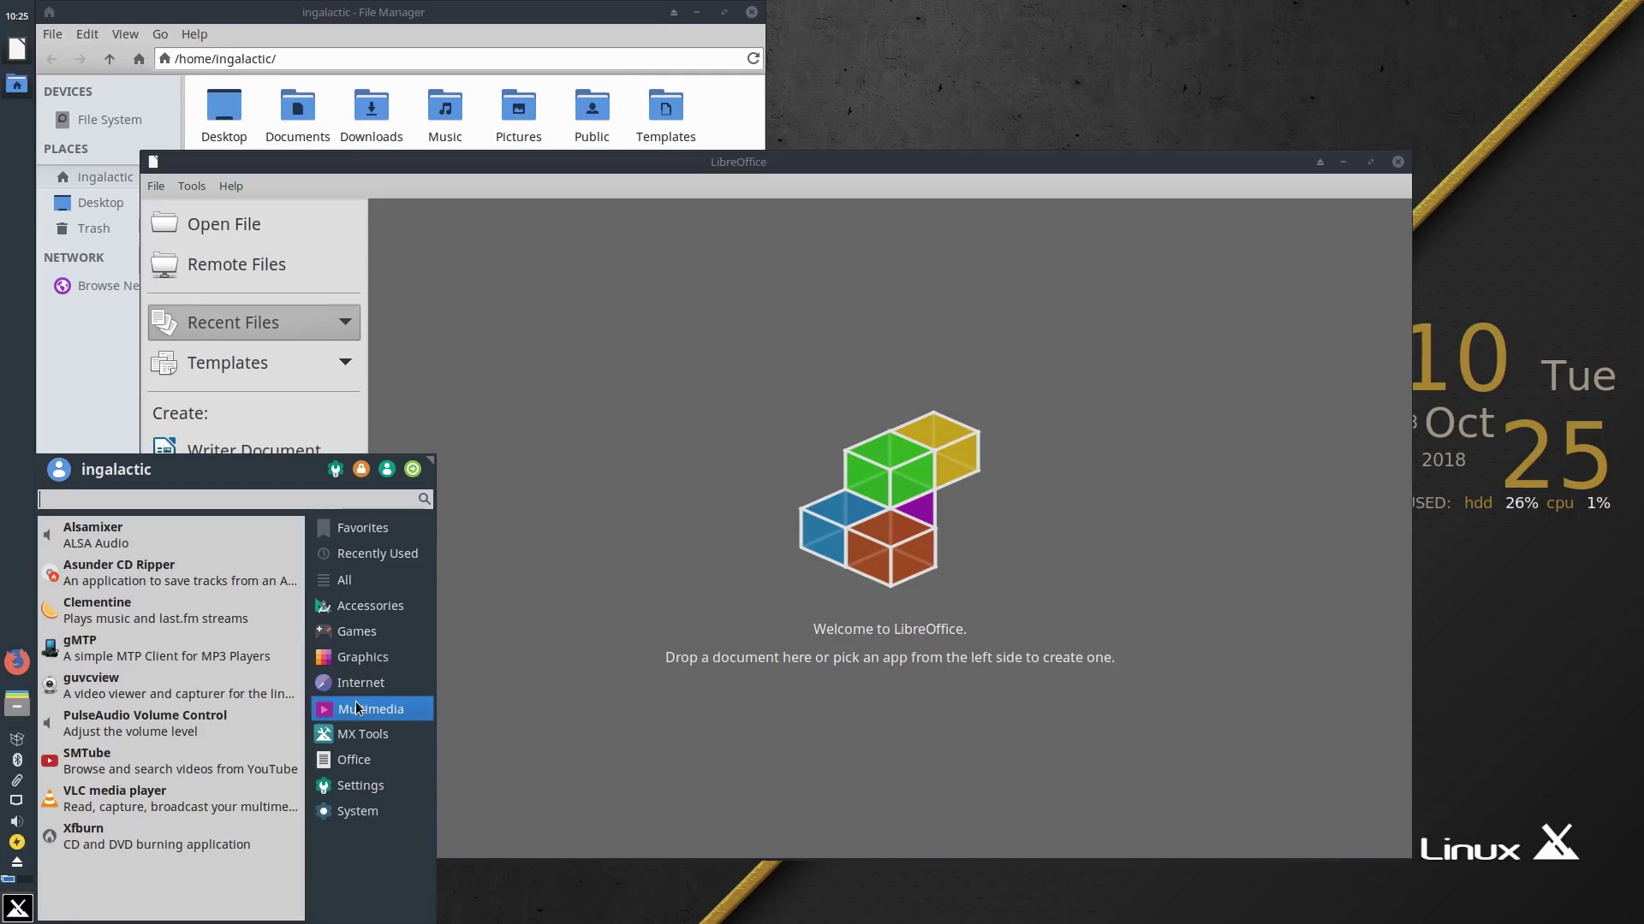
{"action": "mouse_move", "coordinate": [342, 731]}
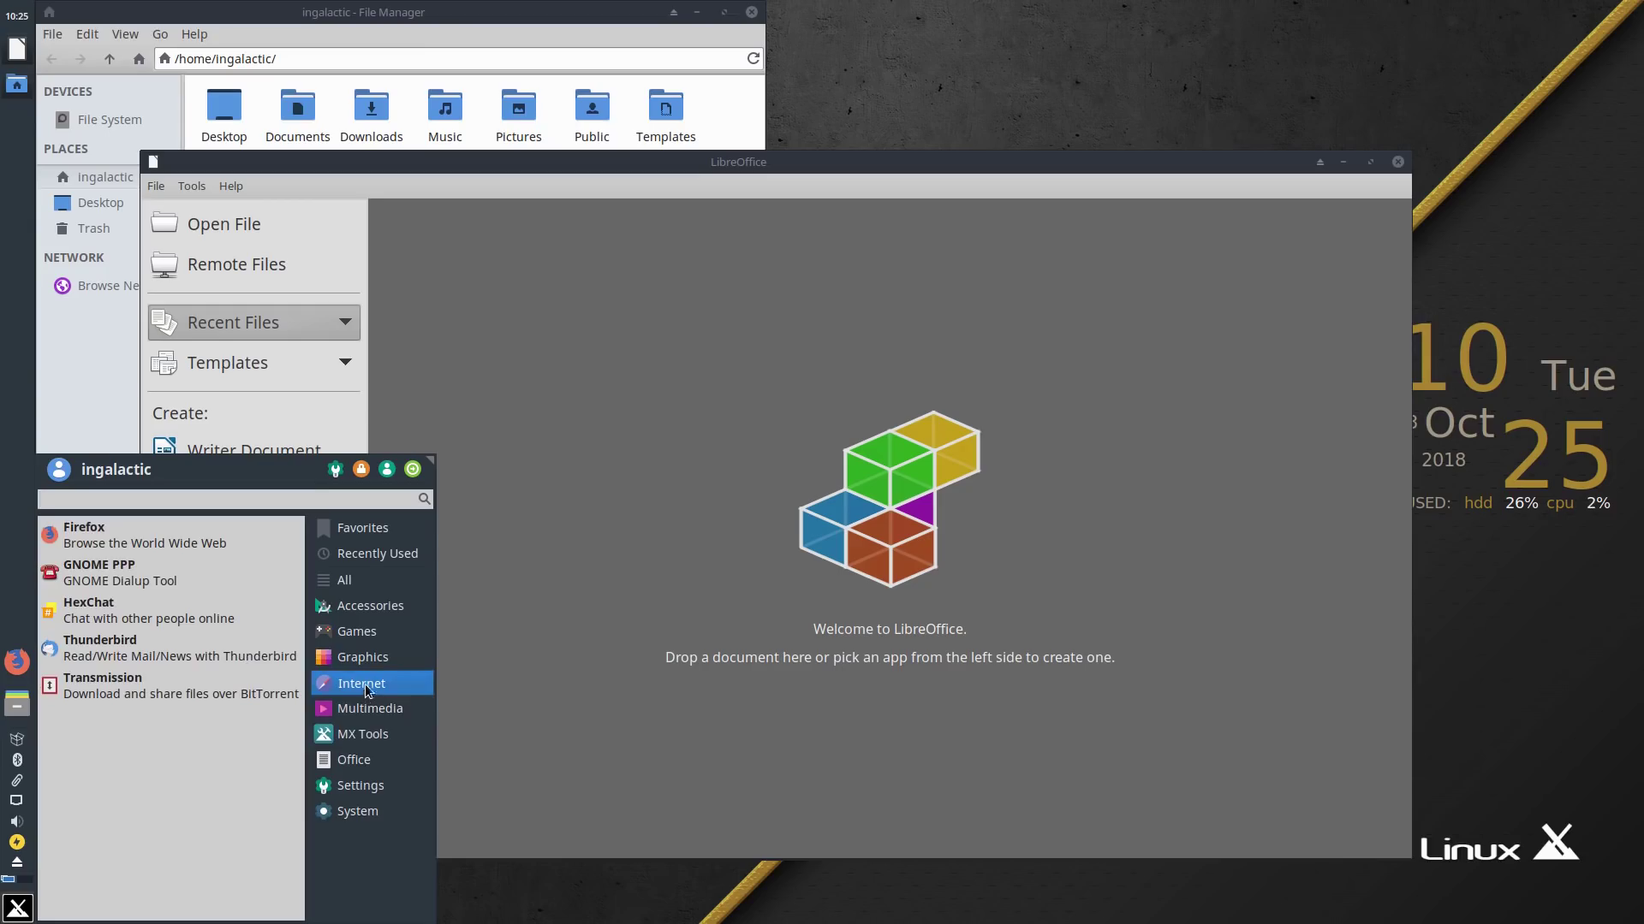
{"action": "mouse_move", "coordinate": [407, 637]}
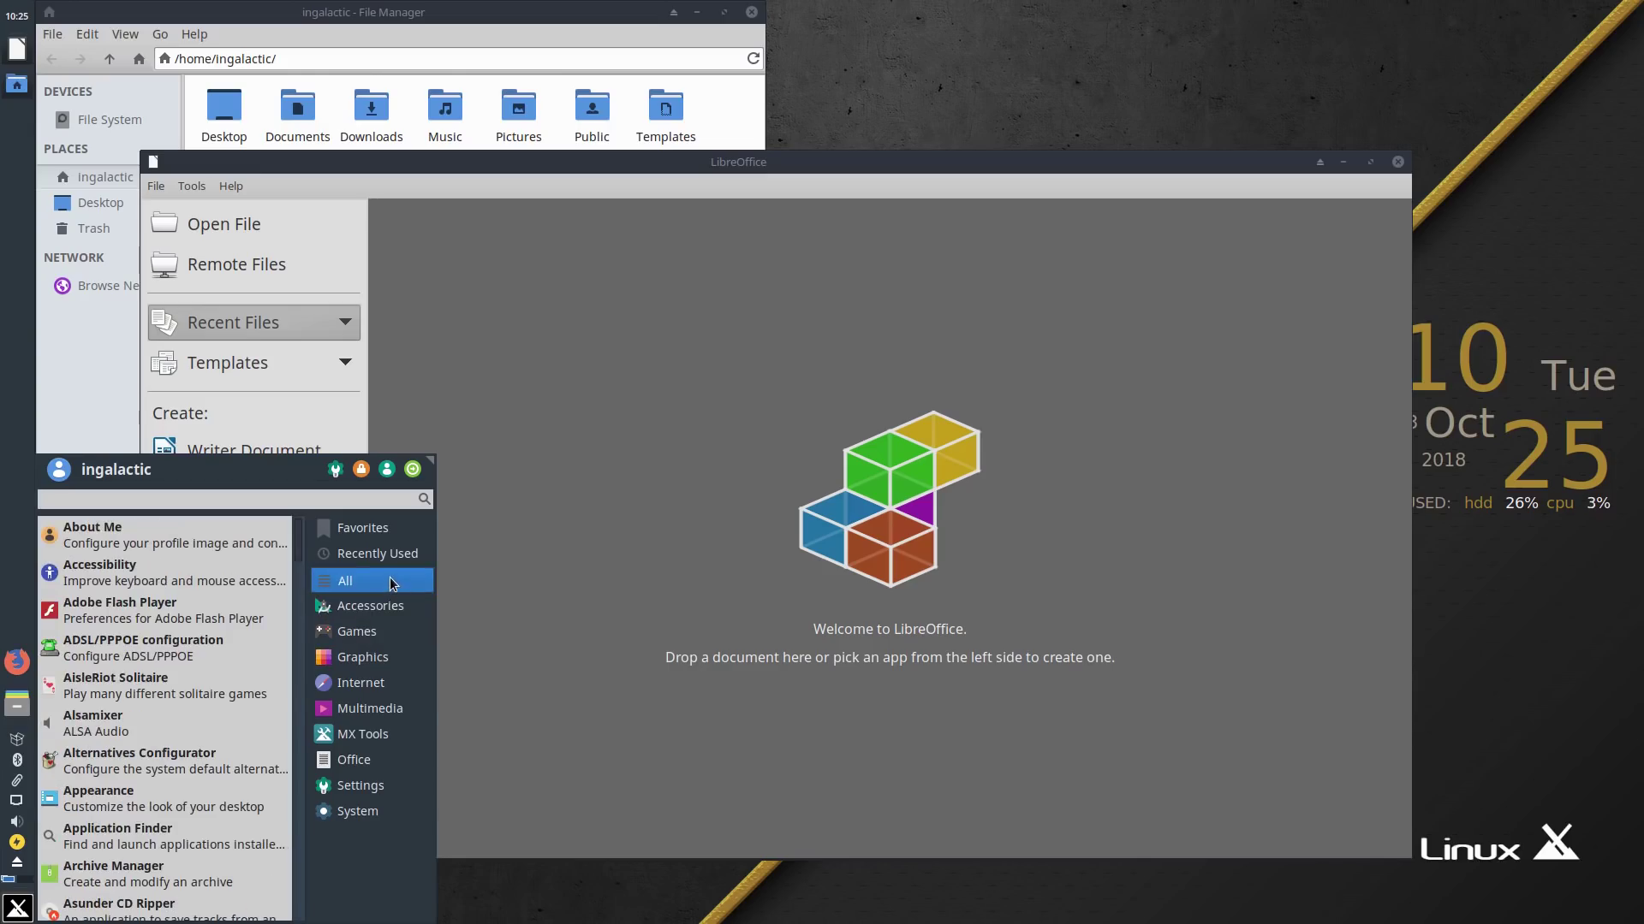
{"action": "mouse_move", "coordinate": [393, 524]}
{"action": "left_click", "coordinate": [588, 459]}
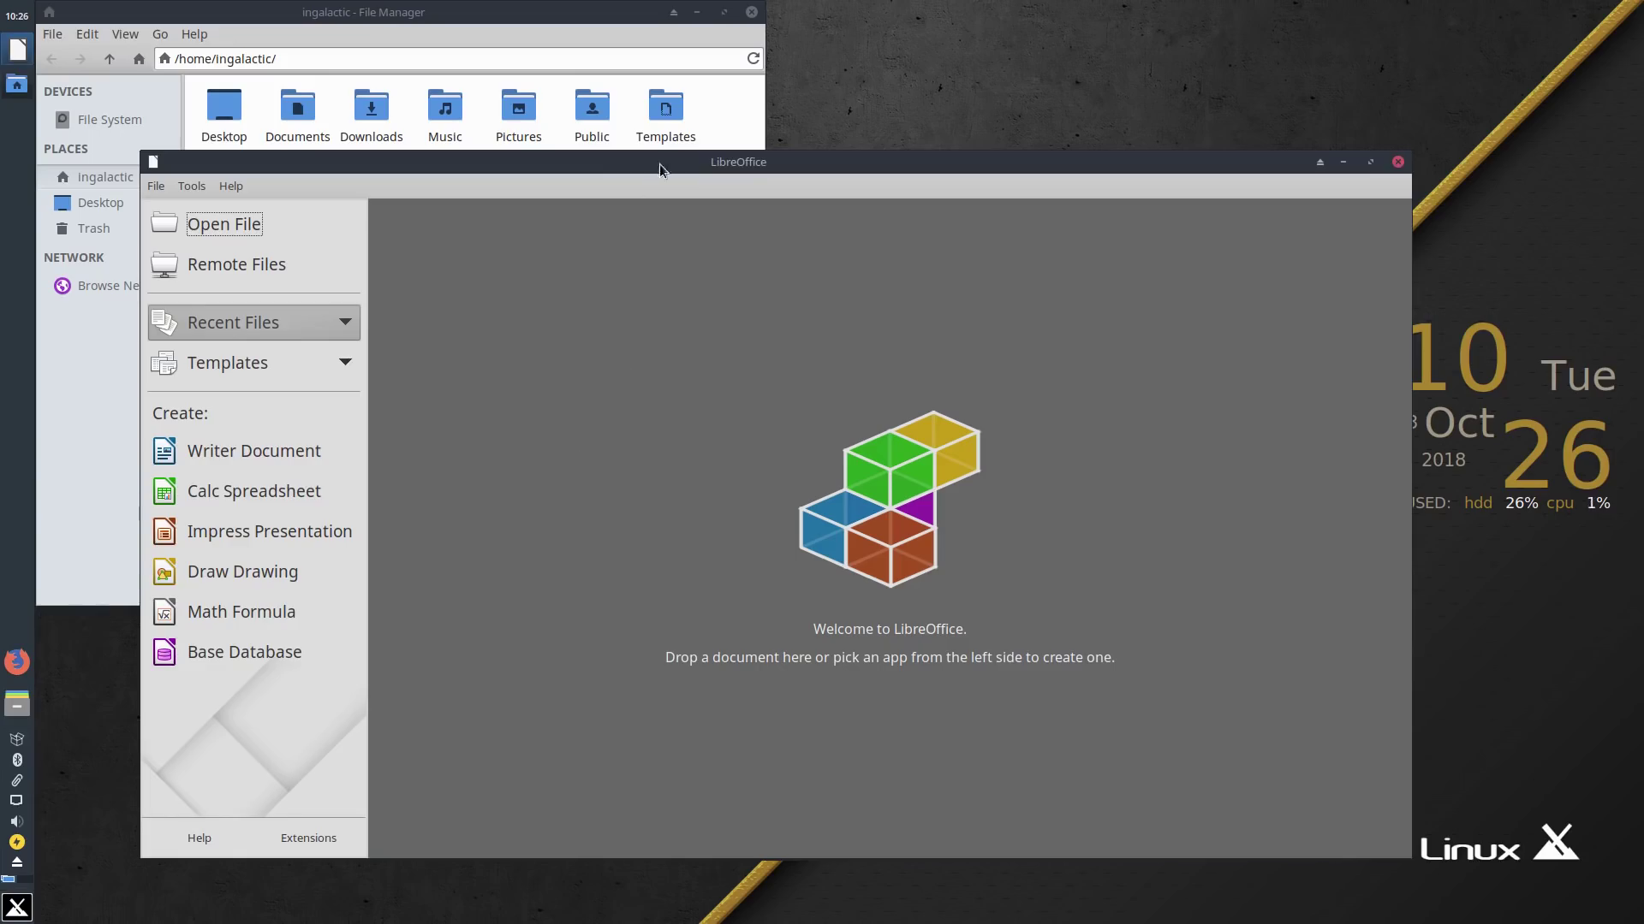
Step: Reposition the LibreOffice Start Center window, then close it
{"action": "left_click_drag", "start_coordinate": [640, 163], "coordinate": [675, 136]}
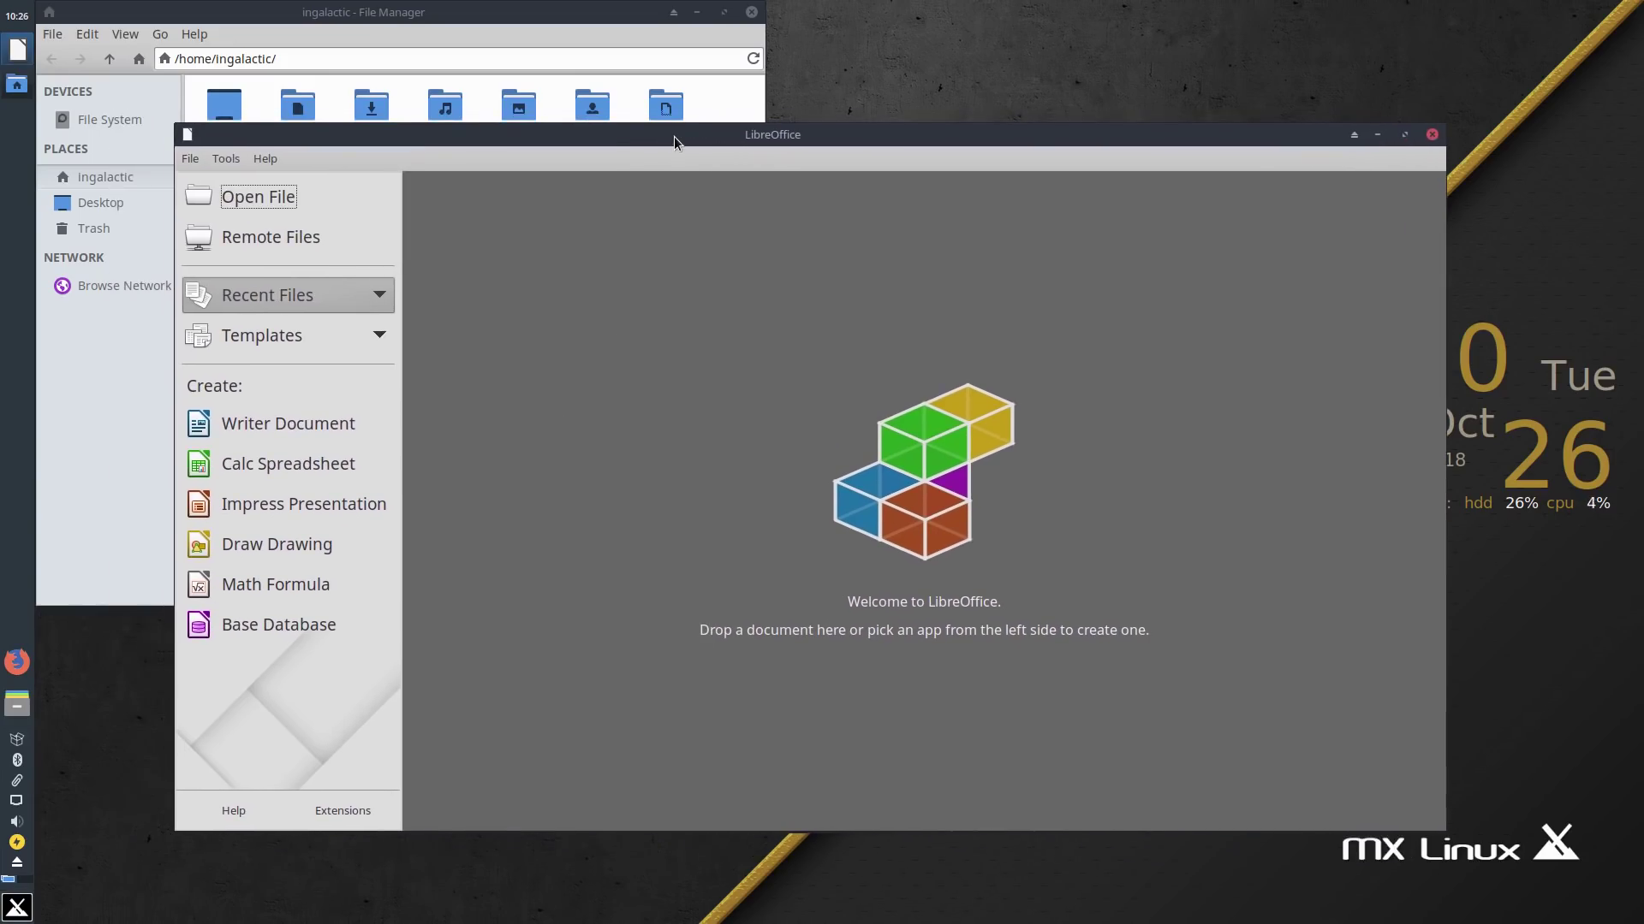
{"action": "left_click_drag", "start_coordinate": [675, 136], "coordinate": [673, 189]}
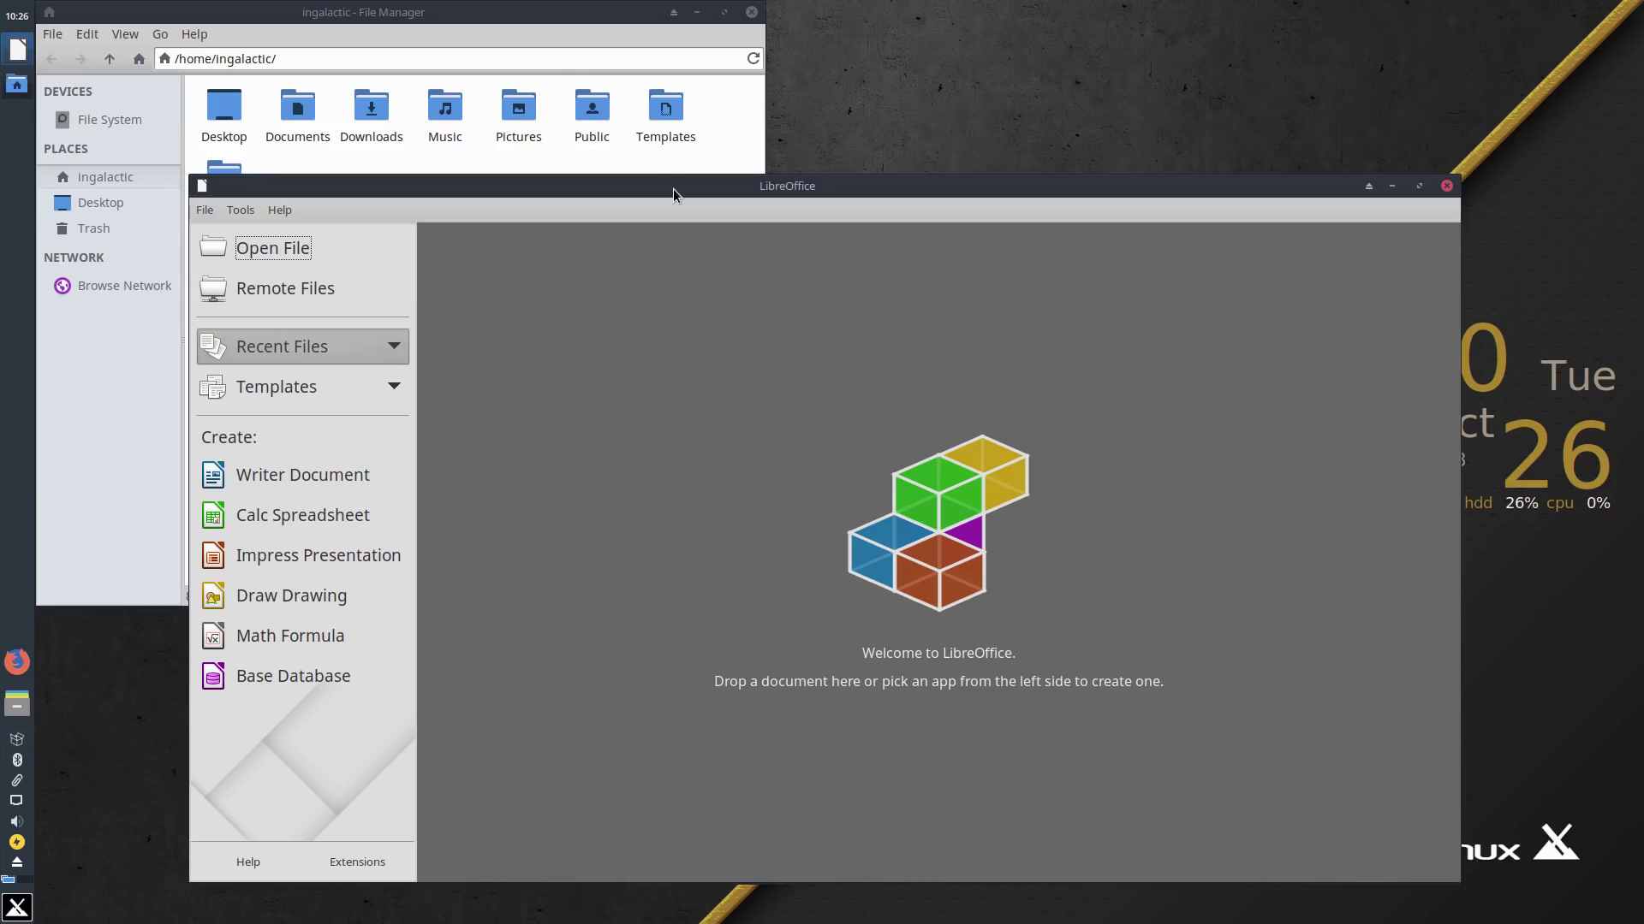
{"action": "left_click_drag", "start_coordinate": [673, 189], "coordinate": [652, 140]}
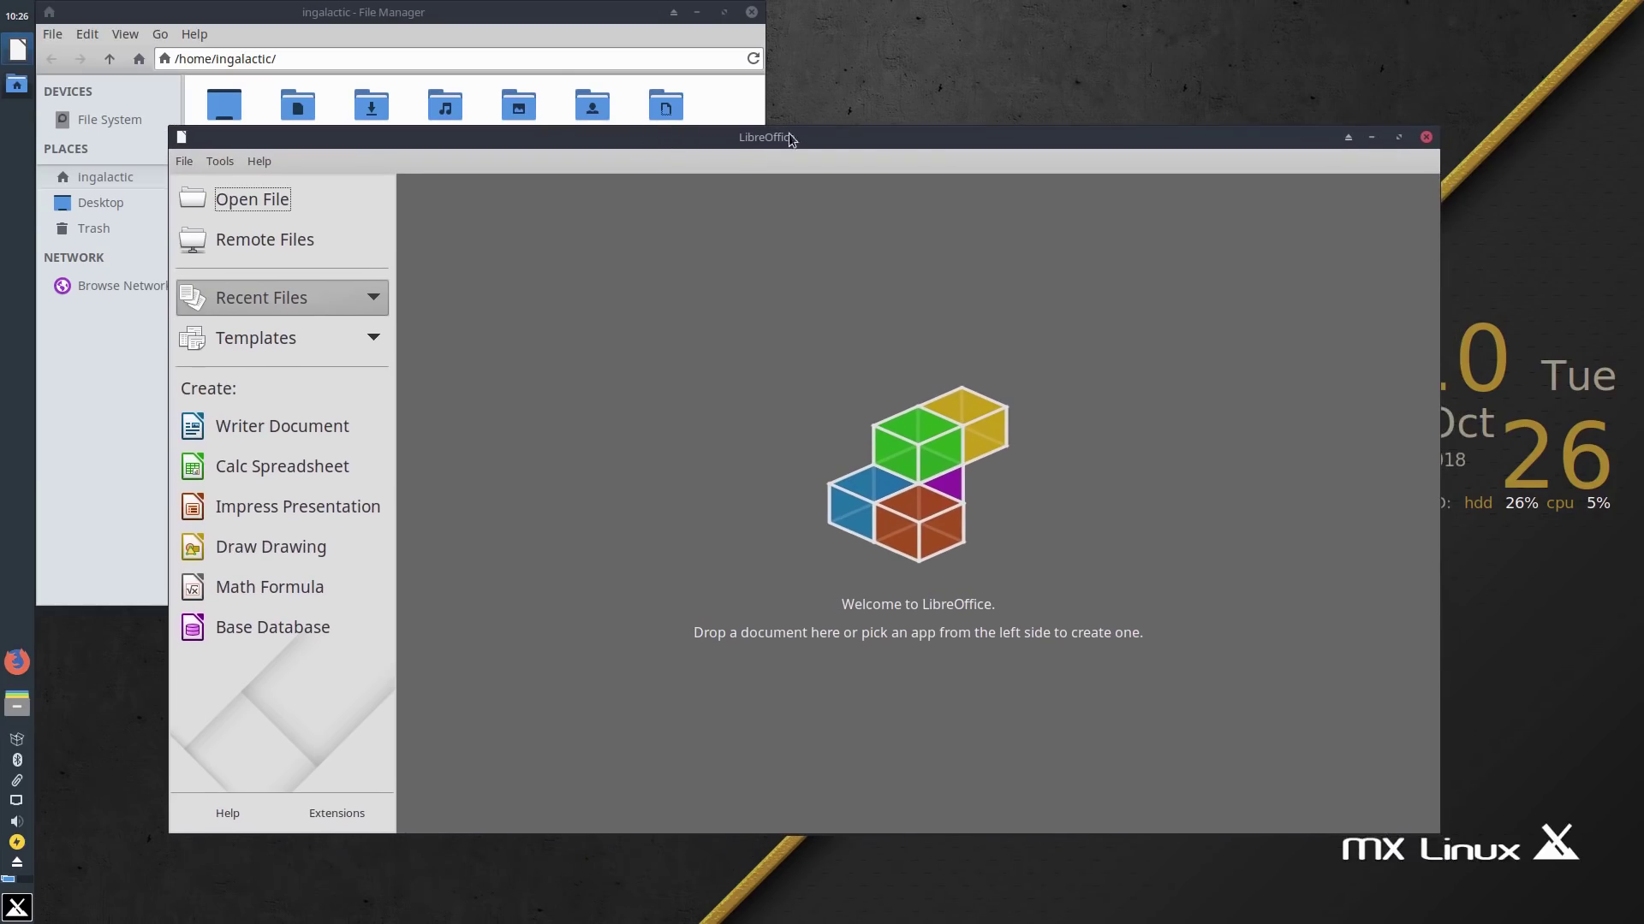
{"action": "left_click_drag", "start_coordinate": [868, 133], "coordinate": [878, 89]}
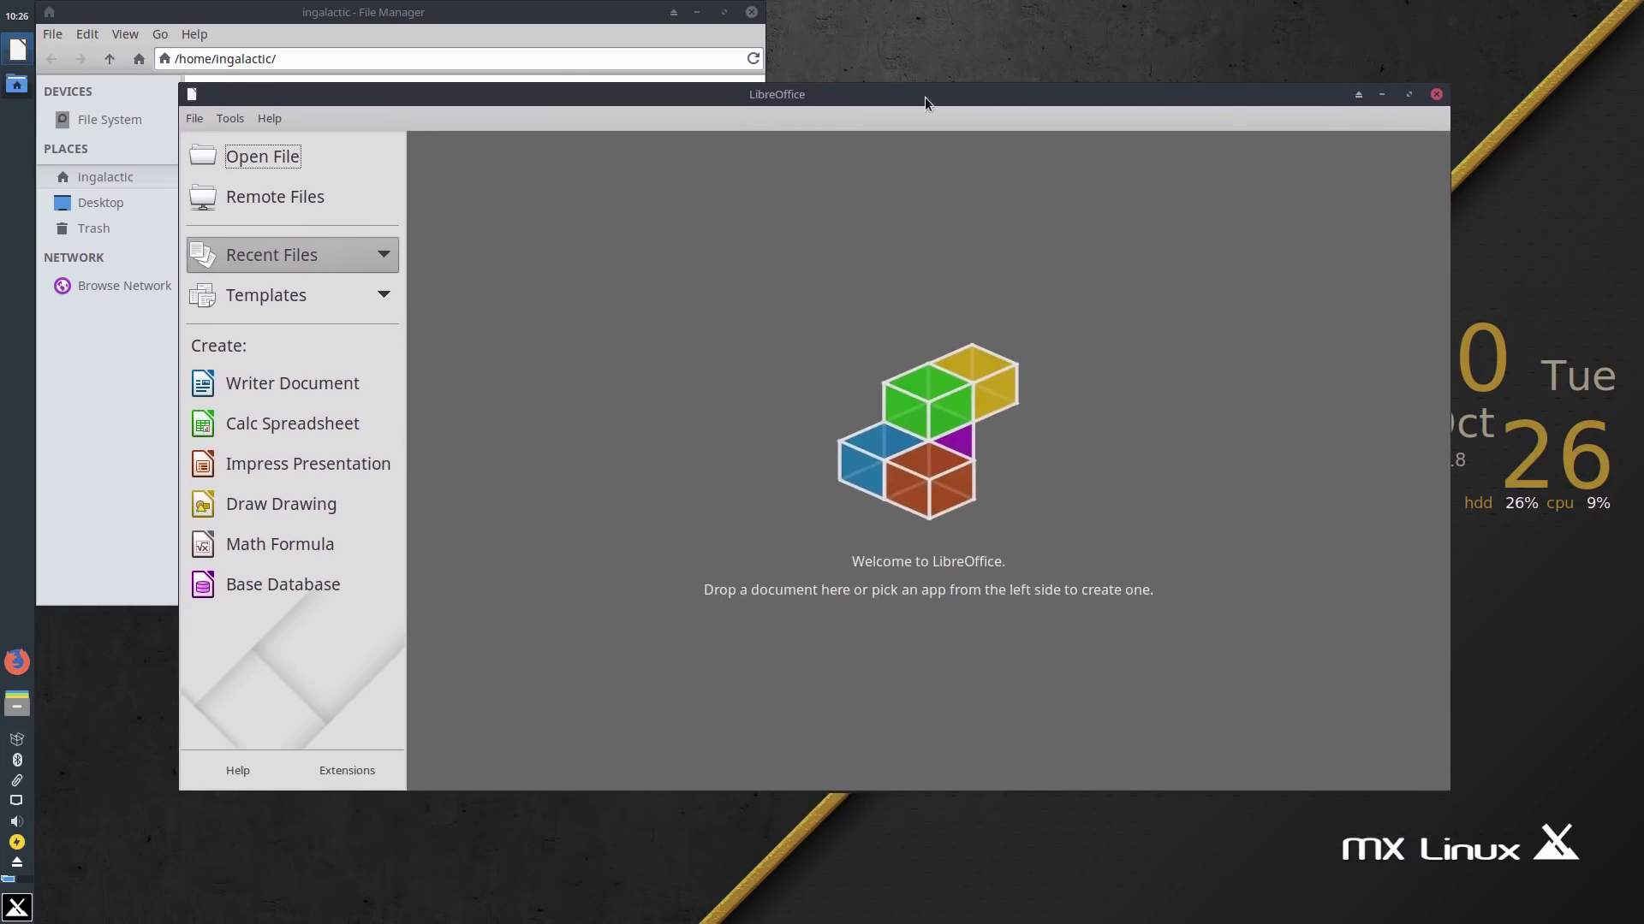
{"action": "left_click", "coordinate": [1438, 95]}
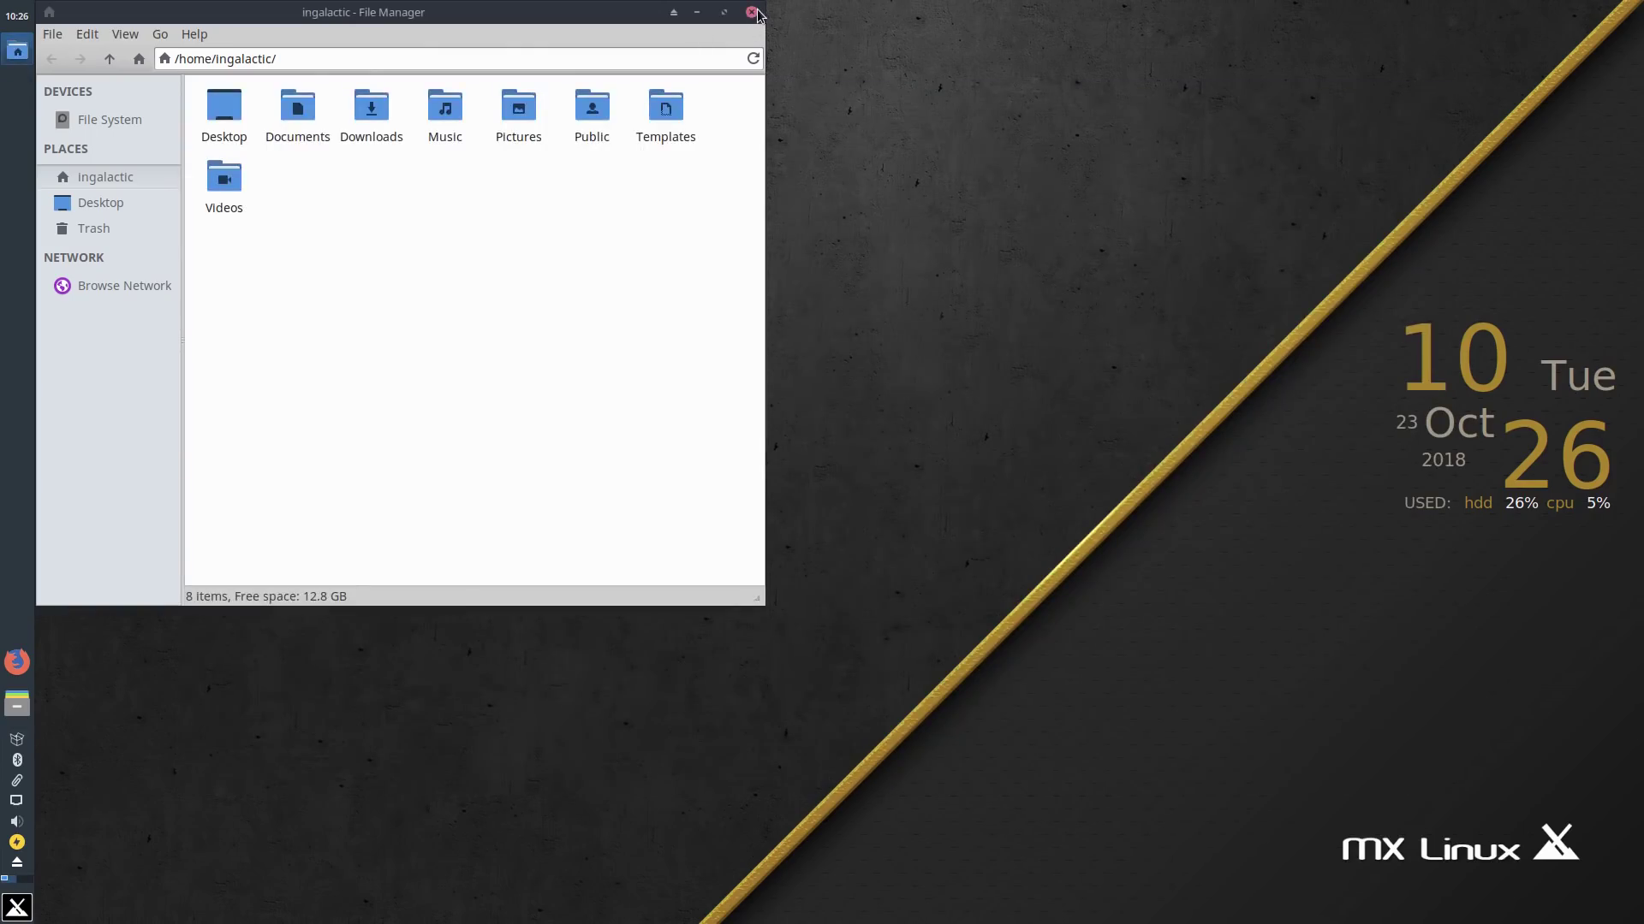
Step: Close the file manager window and launch MX Tools from the Whisker menu
{"action": "left_click", "coordinate": [751, 12]}
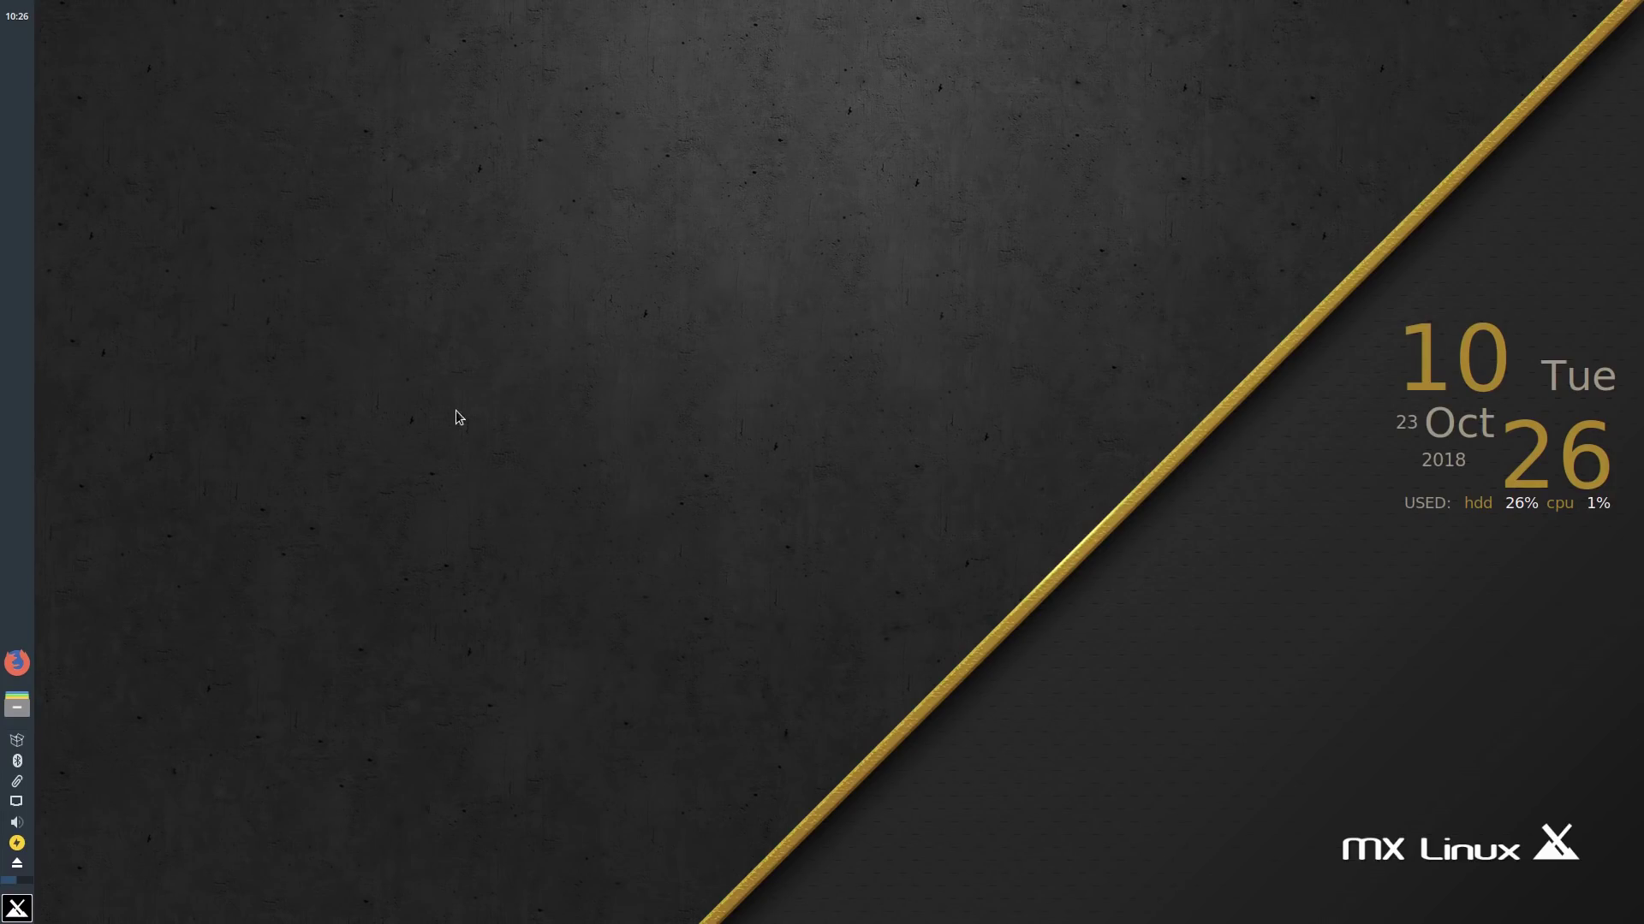
{"action": "left_click", "coordinate": [17, 907]}
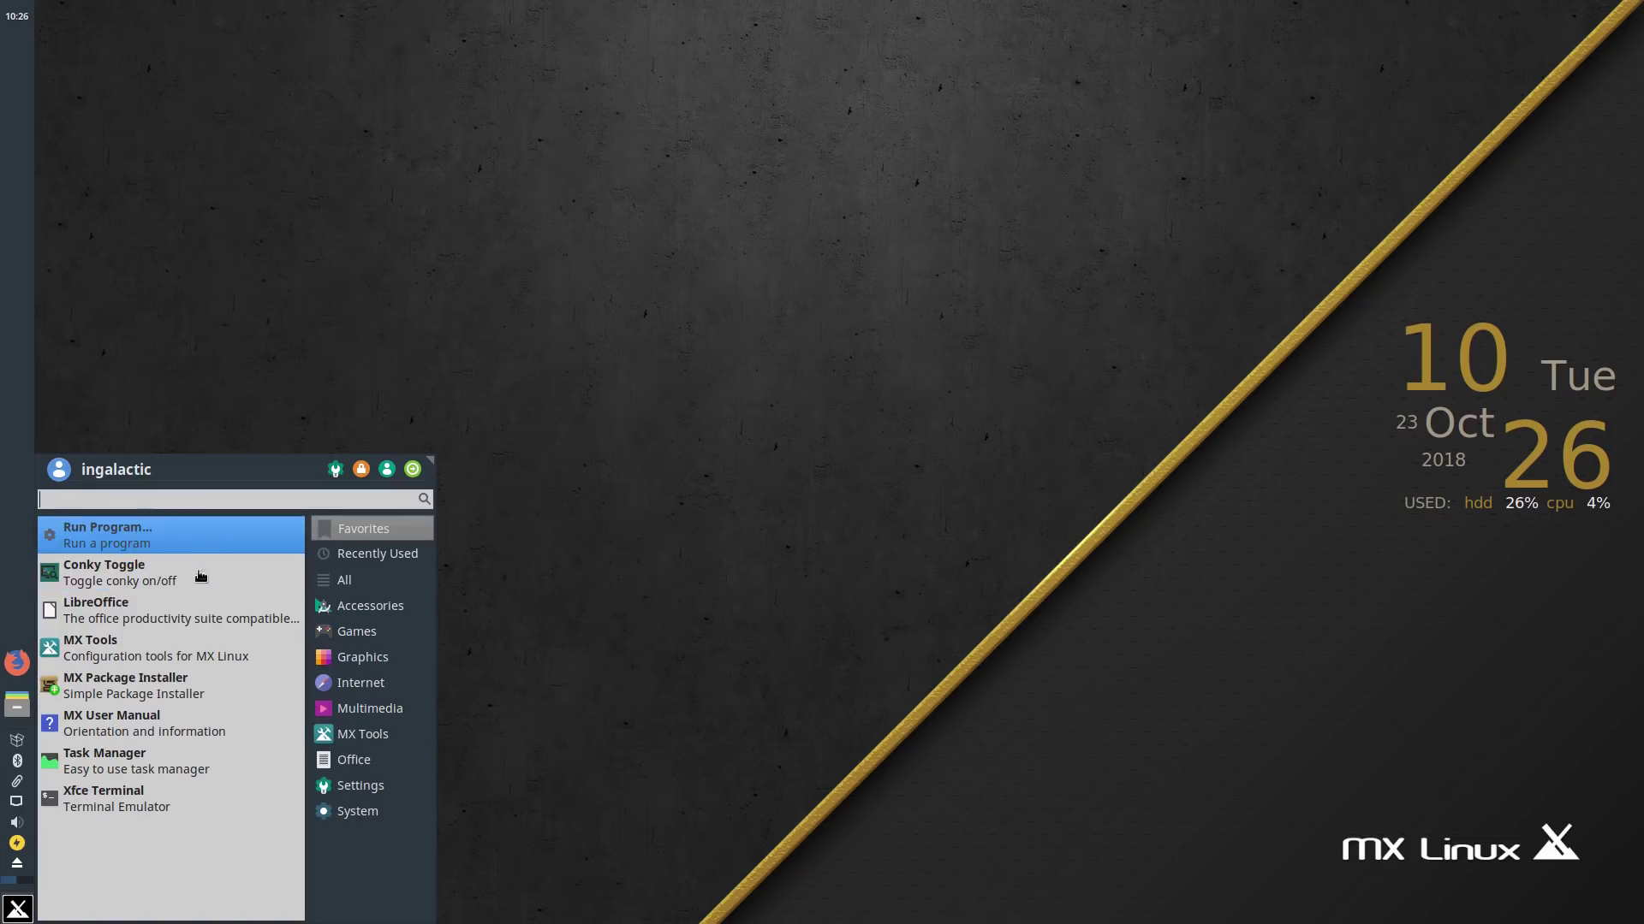
{"action": "left_click", "coordinate": [212, 650]}
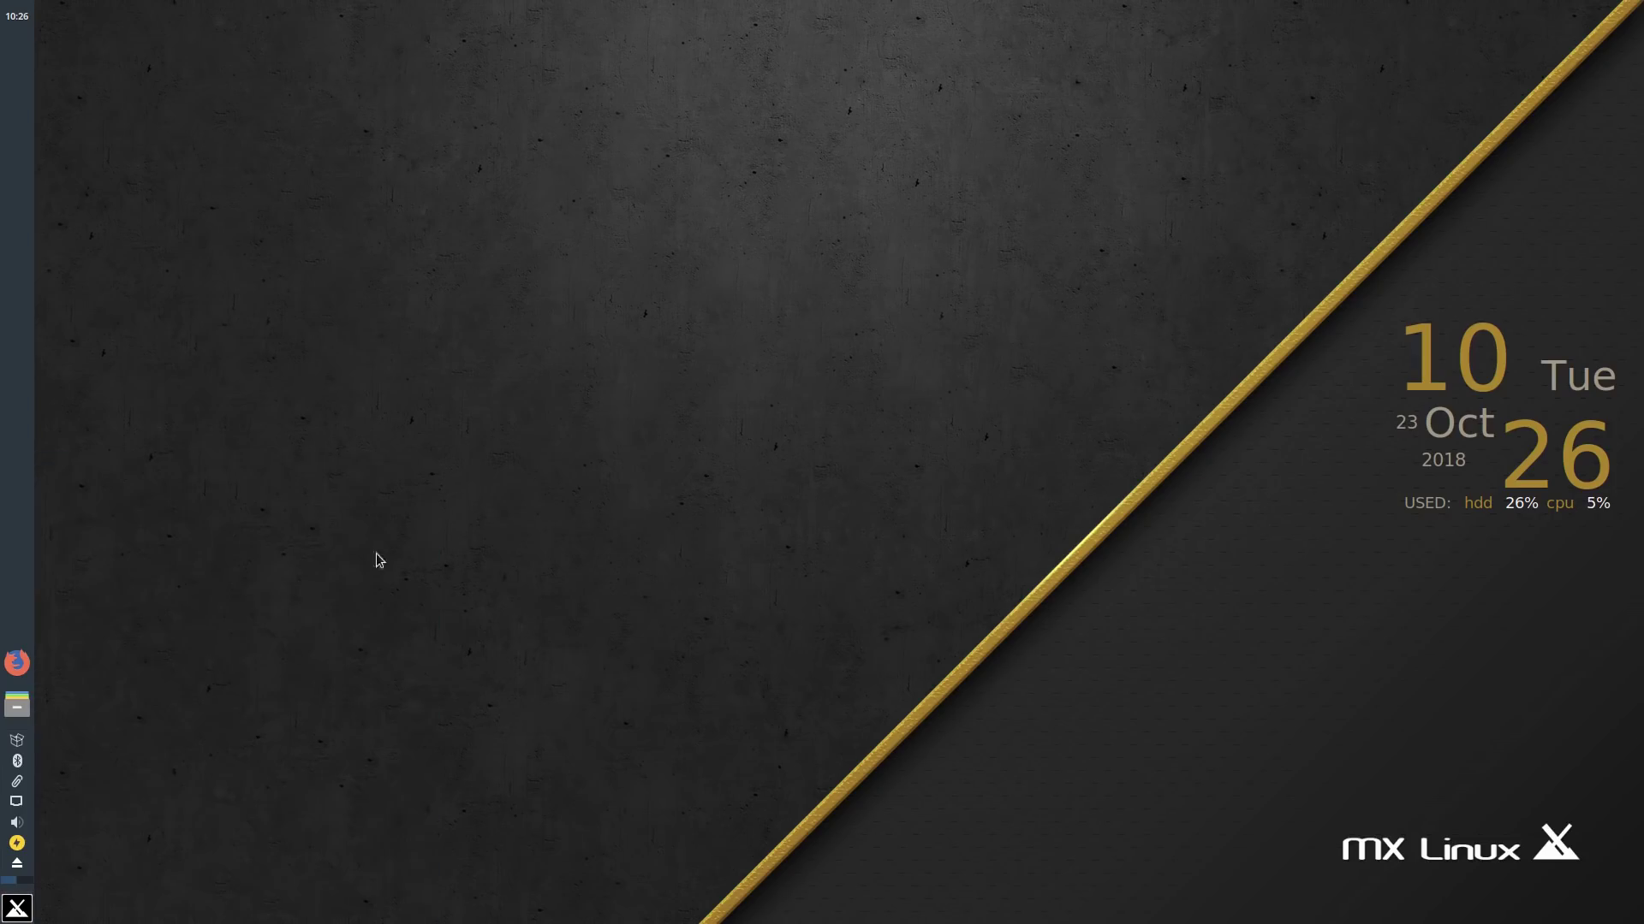
Step: Nudge the MX Tools window slightly down and left to show all its tool categories
{"action": "left_click_drag", "start_coordinate": [717, 74], "coordinate": [698, 125]}
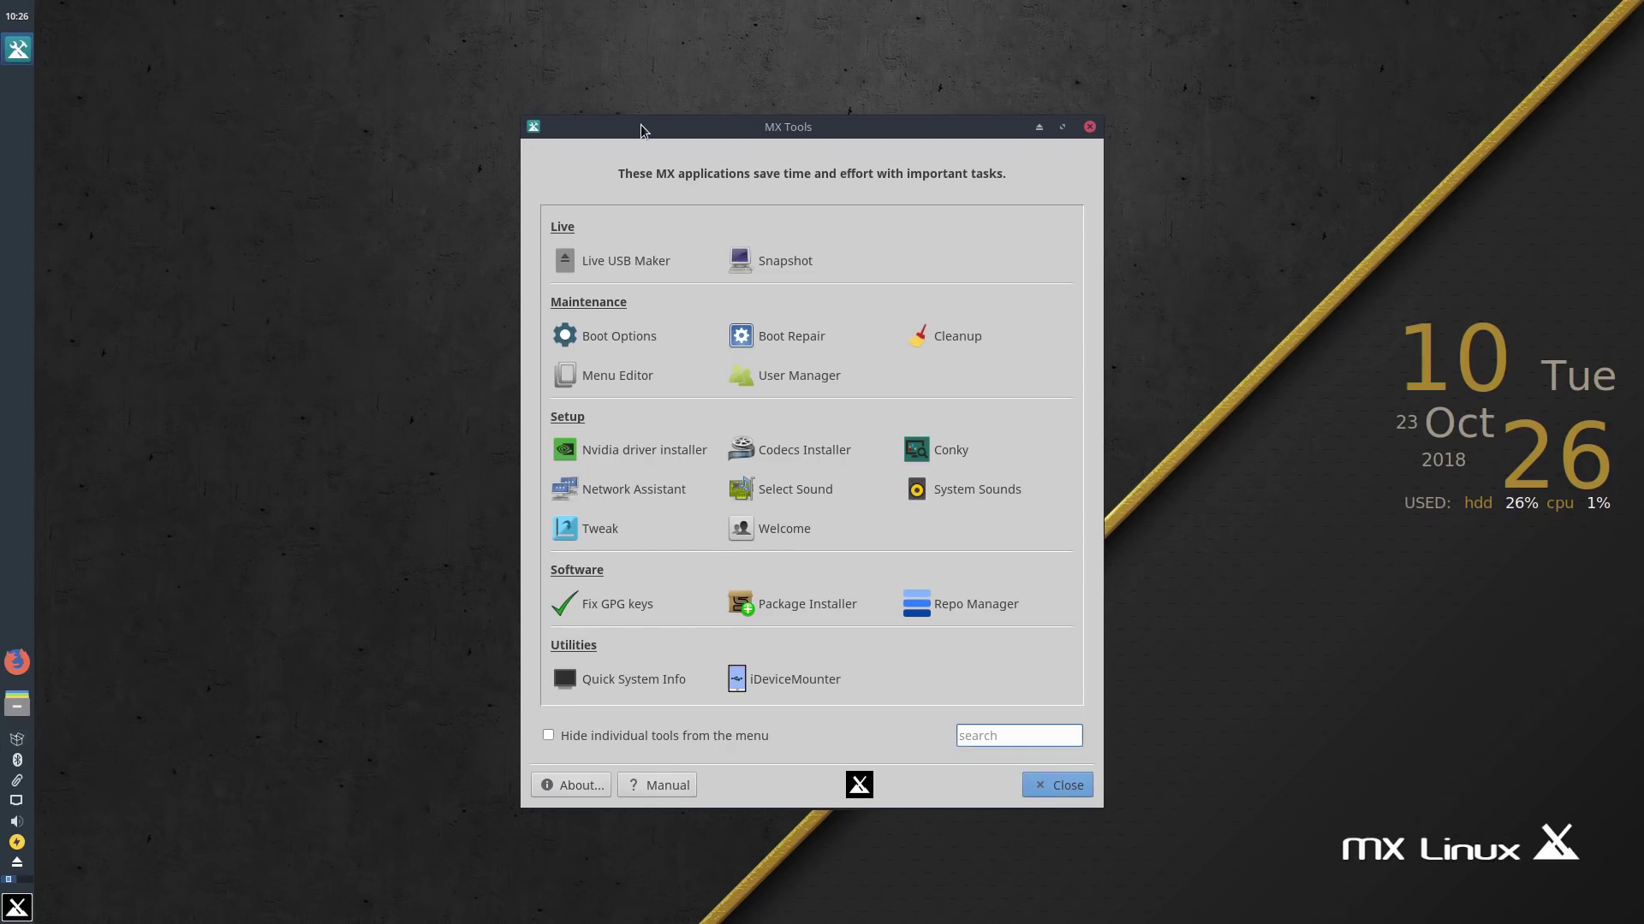
{"action": "left_click_drag", "start_coordinate": [640, 126], "coordinate": [615, 121]}
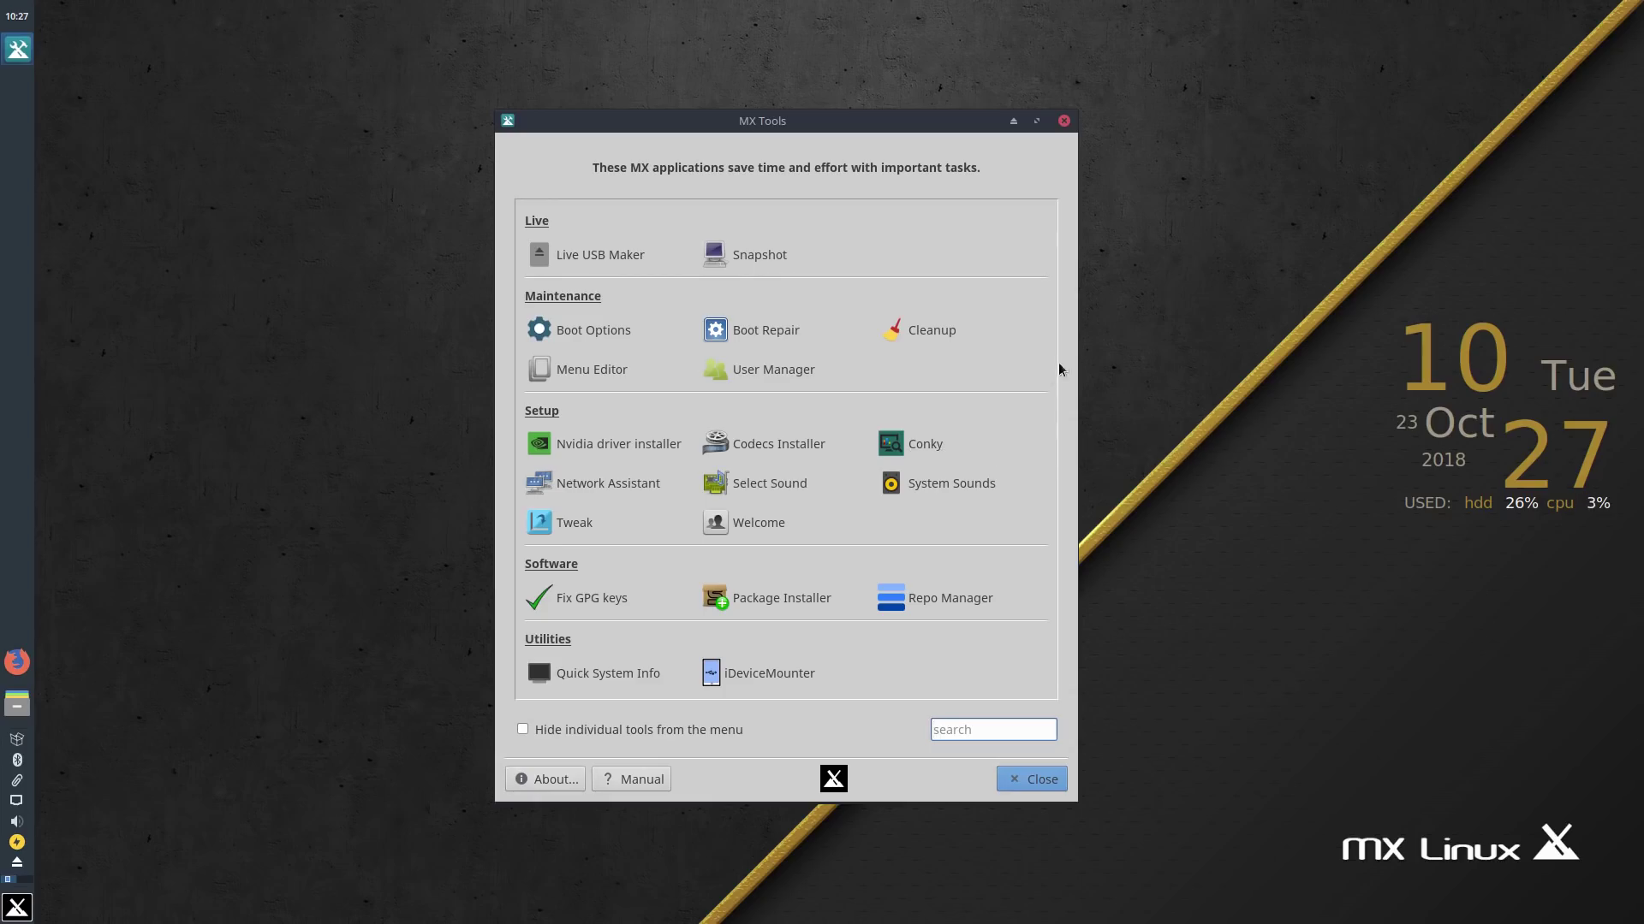
{"action": "left_click_drag", "start_coordinate": [892, 128], "coordinate": [910, 129]}
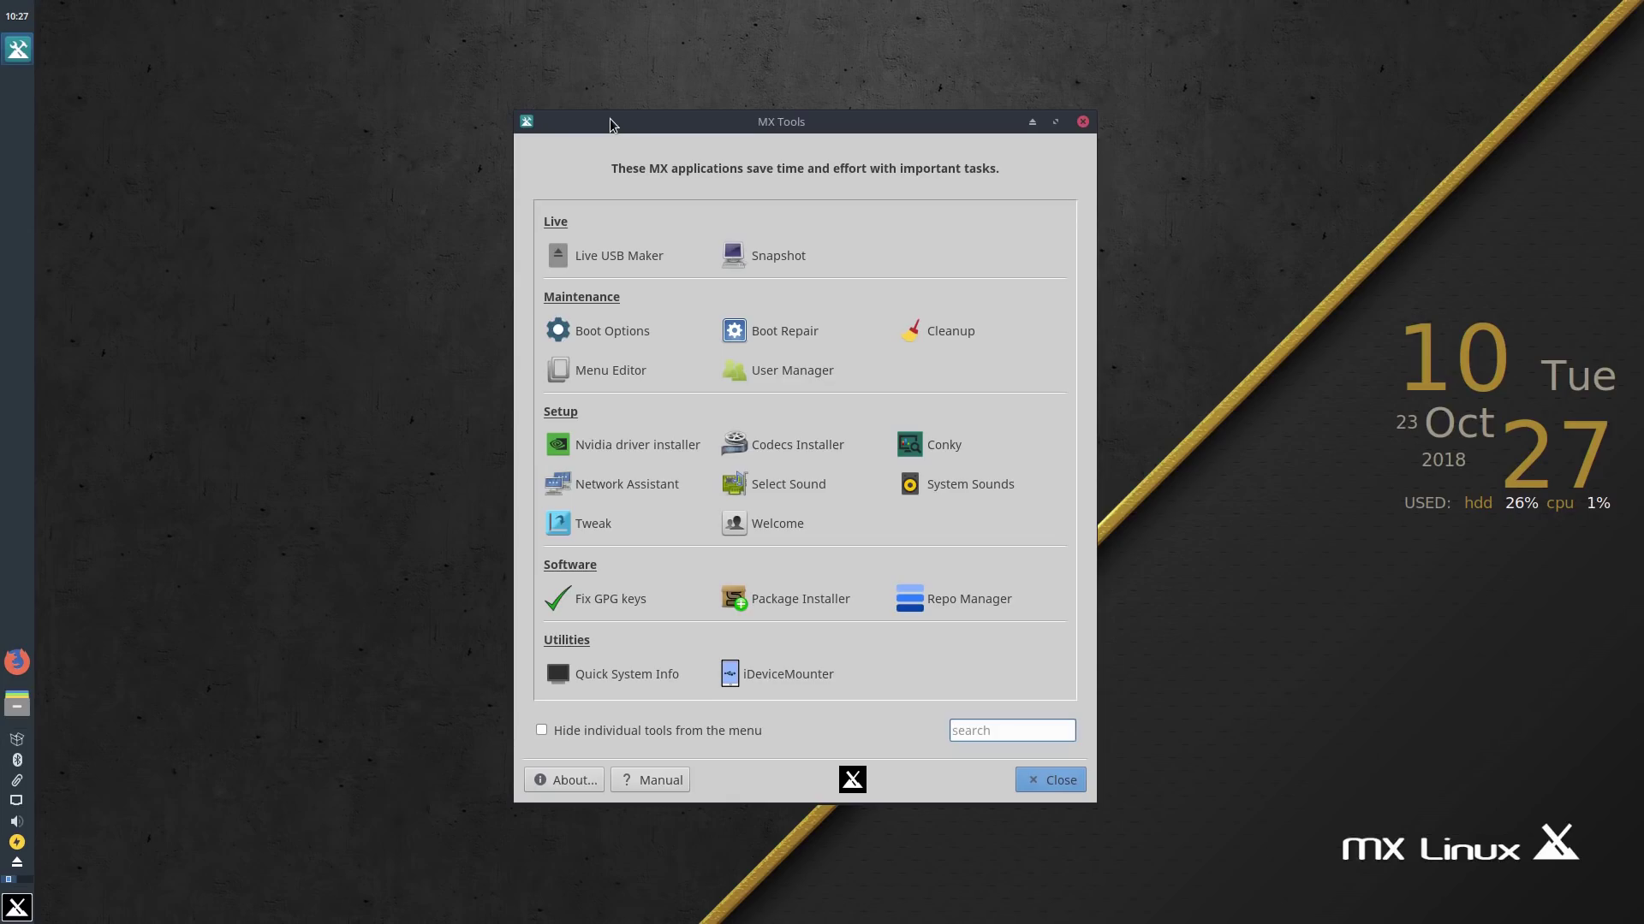
{"action": "left_click_drag", "start_coordinate": [610, 118], "coordinate": [600, 125]}
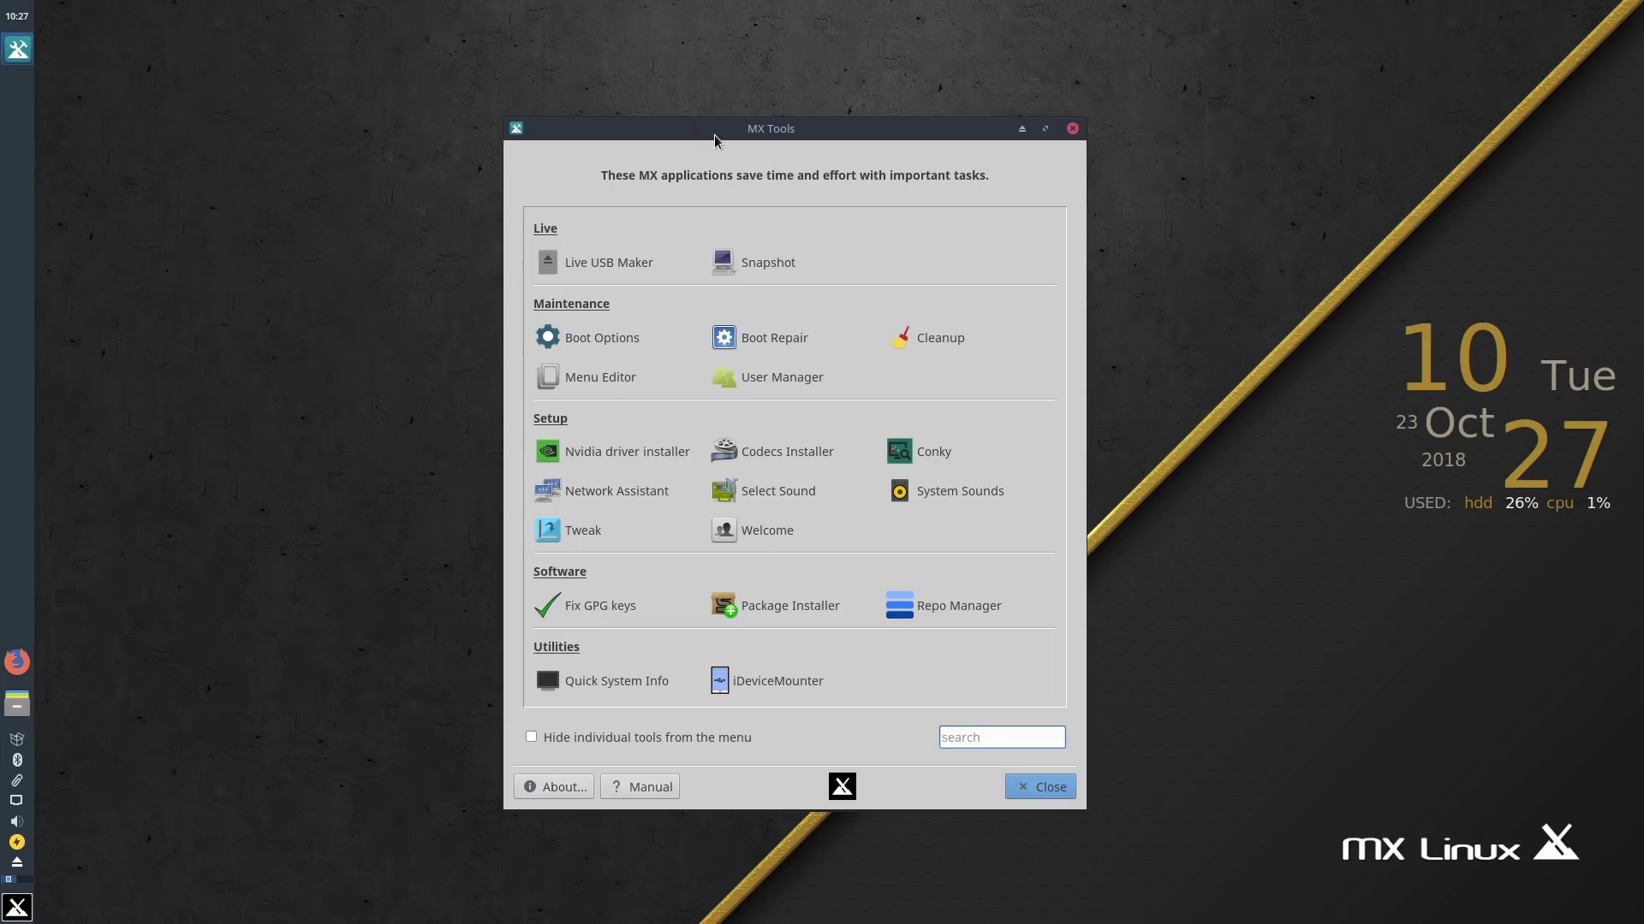
{"action": "mouse_move", "coordinate": [714, 135]}
{"action": "left_mouse_down"}
{"action": "mouse_move", "coordinate": [692, 162]}
{"action": "mouse_move", "coordinate": [719, 131]}
{"action": "left_mouse_up"}
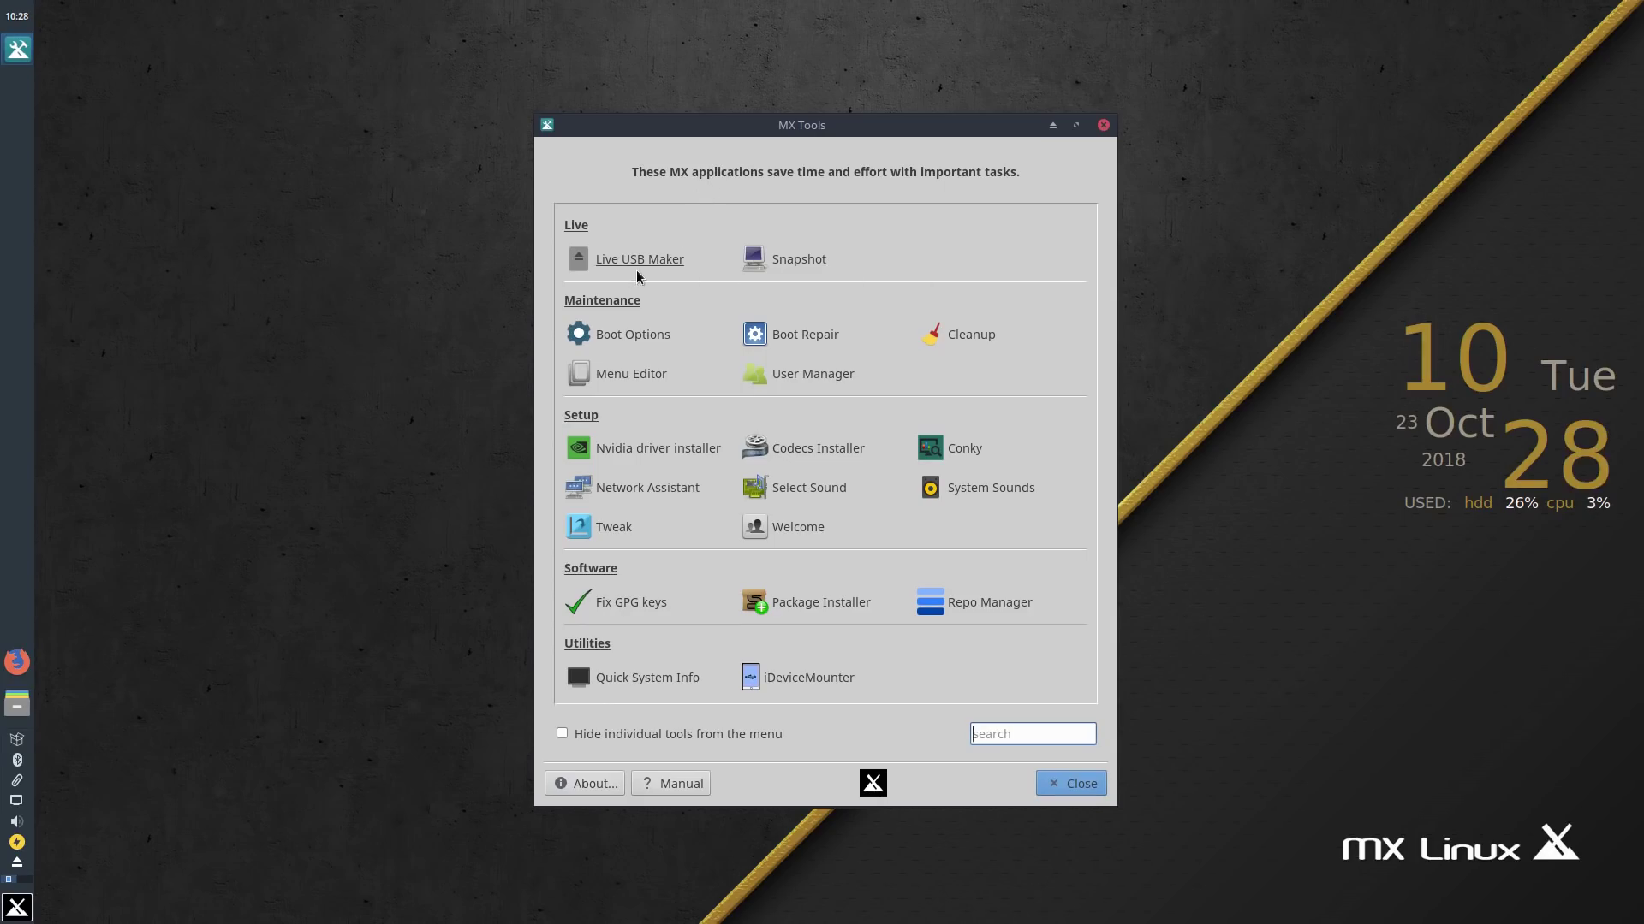
Step: Launch MX Snapshot, authenticate with the root password, then cancel without making an ISO
{"action": "left_click", "coordinate": [807, 258]}
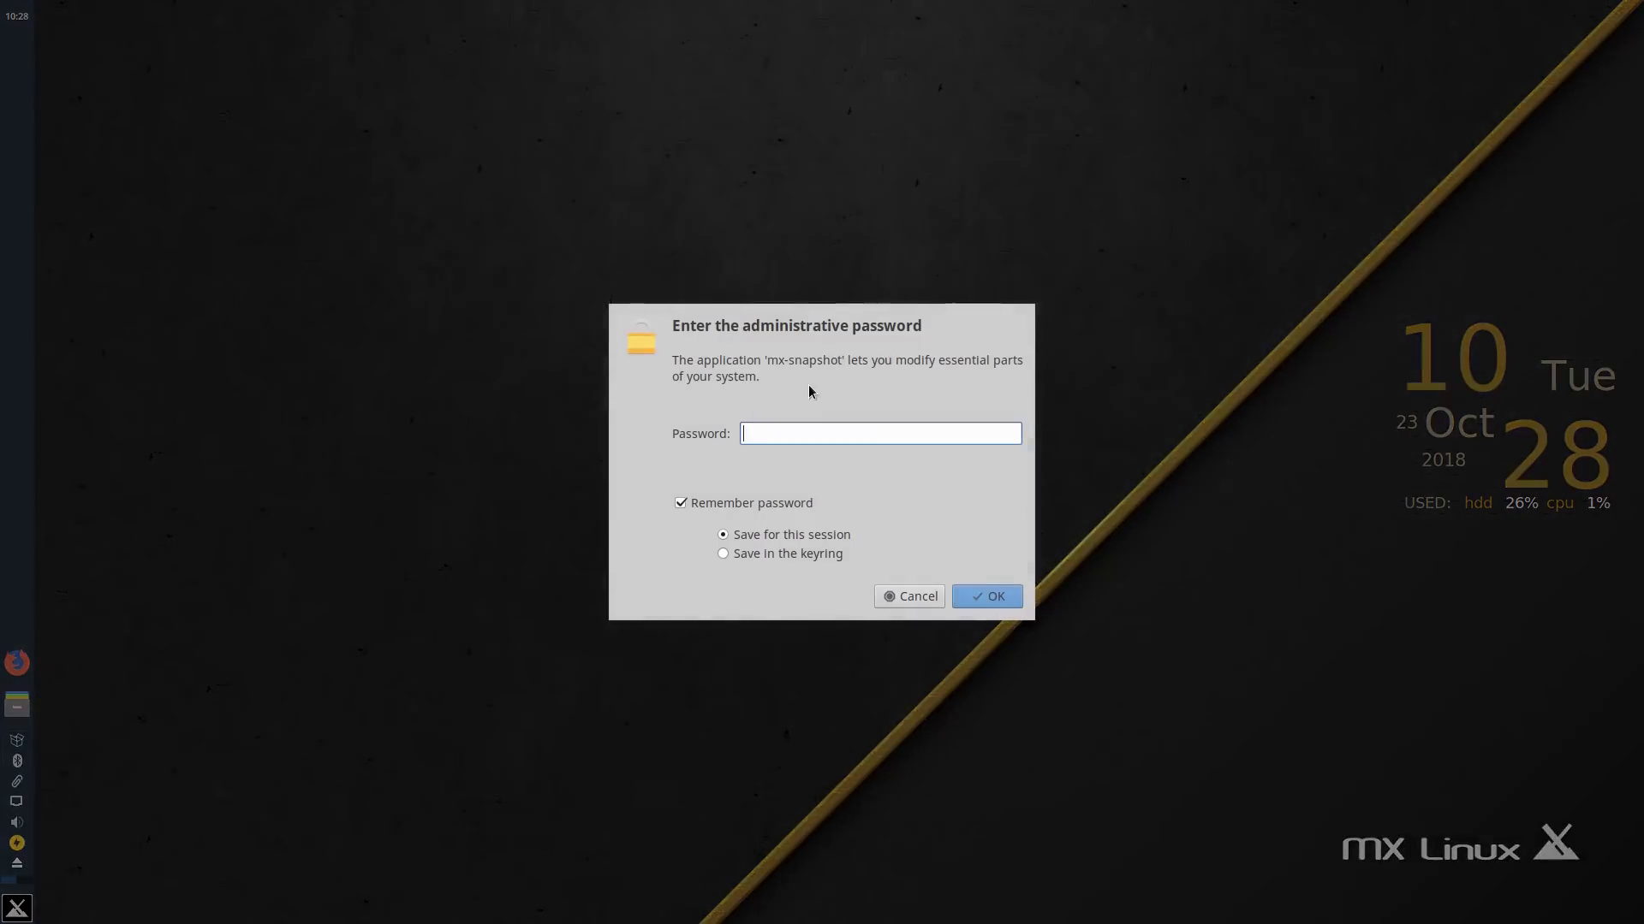
{"action": "type", "text": "root"}
{"action": "key", "text": "Return"}
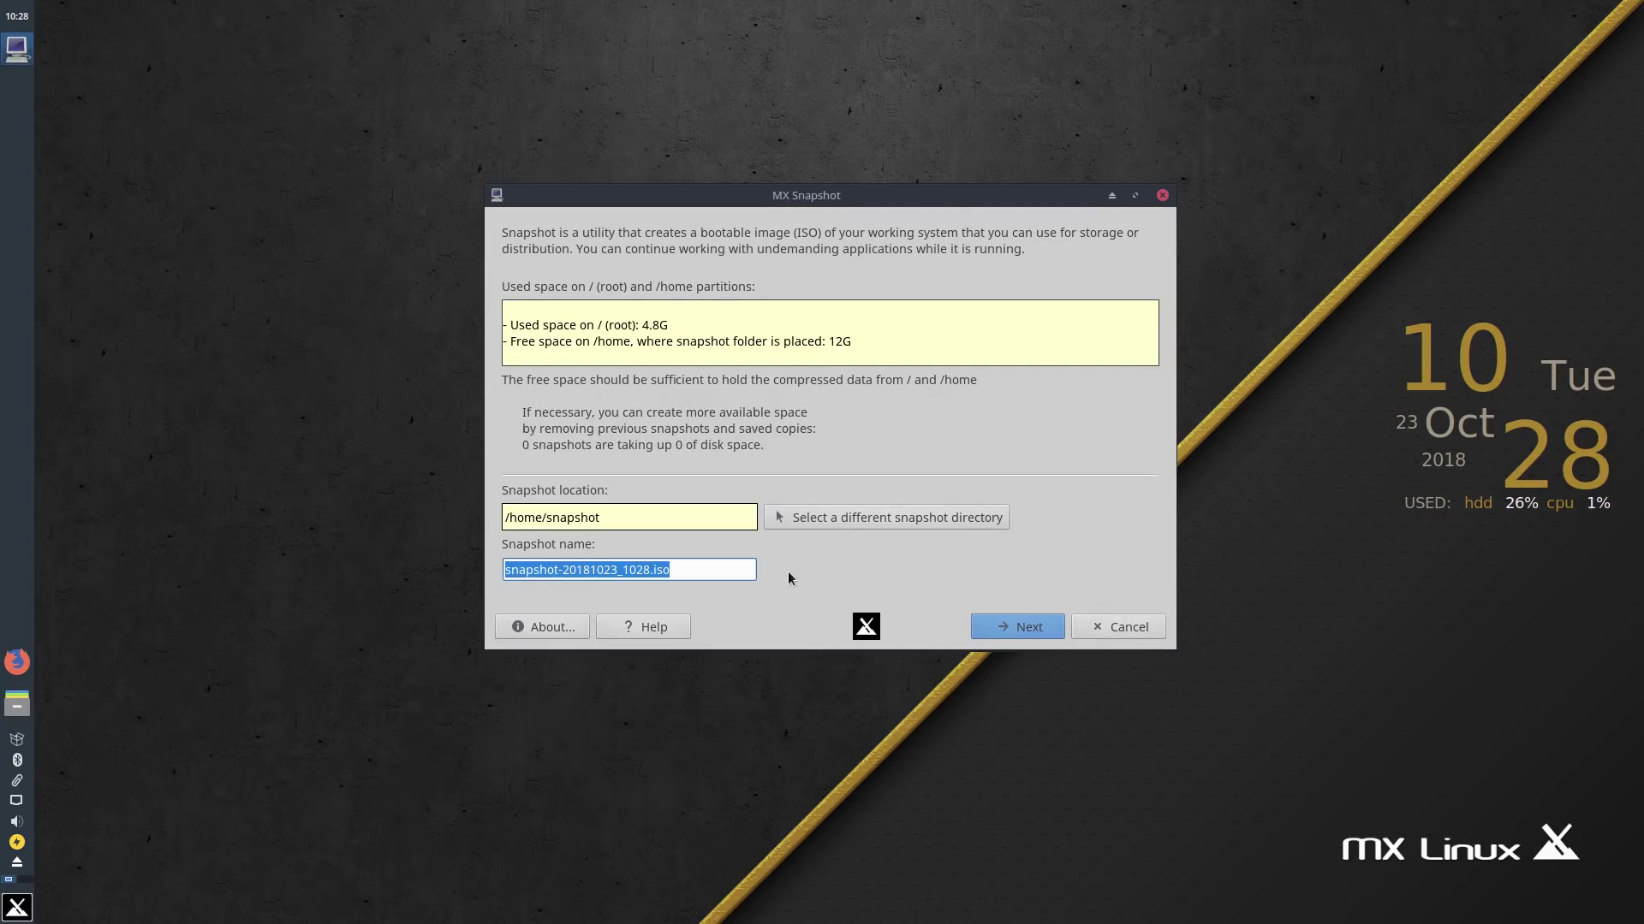
{"action": "left_click", "coordinate": [1118, 627]}
Step: Open MX Boot Options and close it unchanged, dismiss the notice, then cancel Boot Repair
{"action": "left_click", "coordinate": [661, 327]}
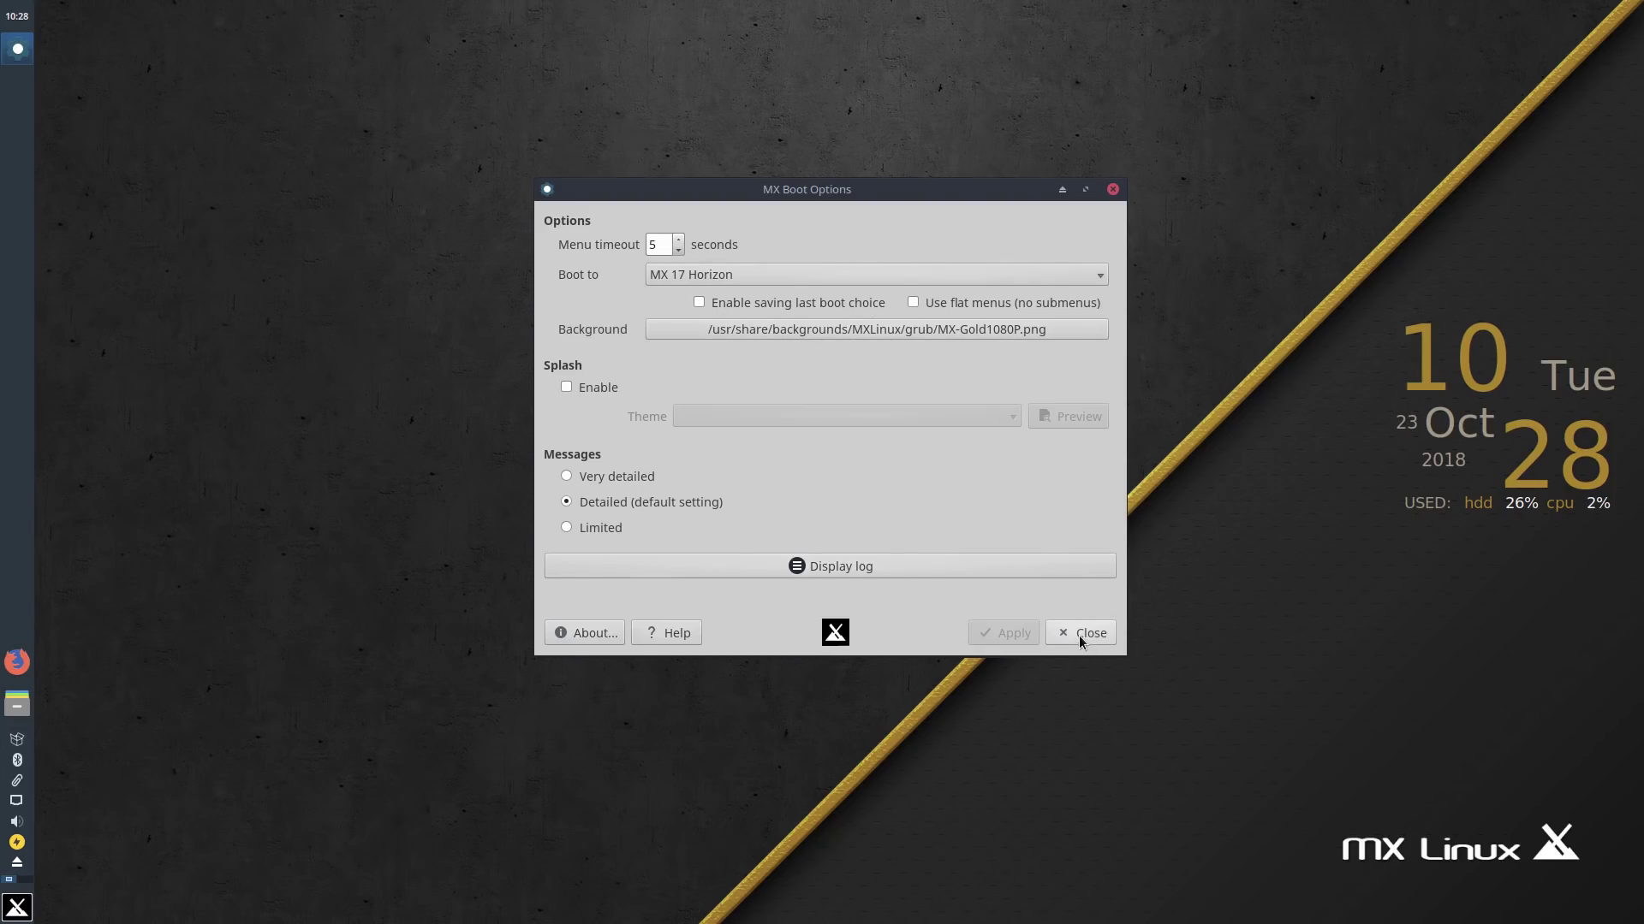
{"action": "left_click", "coordinate": [1081, 636]}
{"action": "left_click", "coordinate": [1011, 589]}
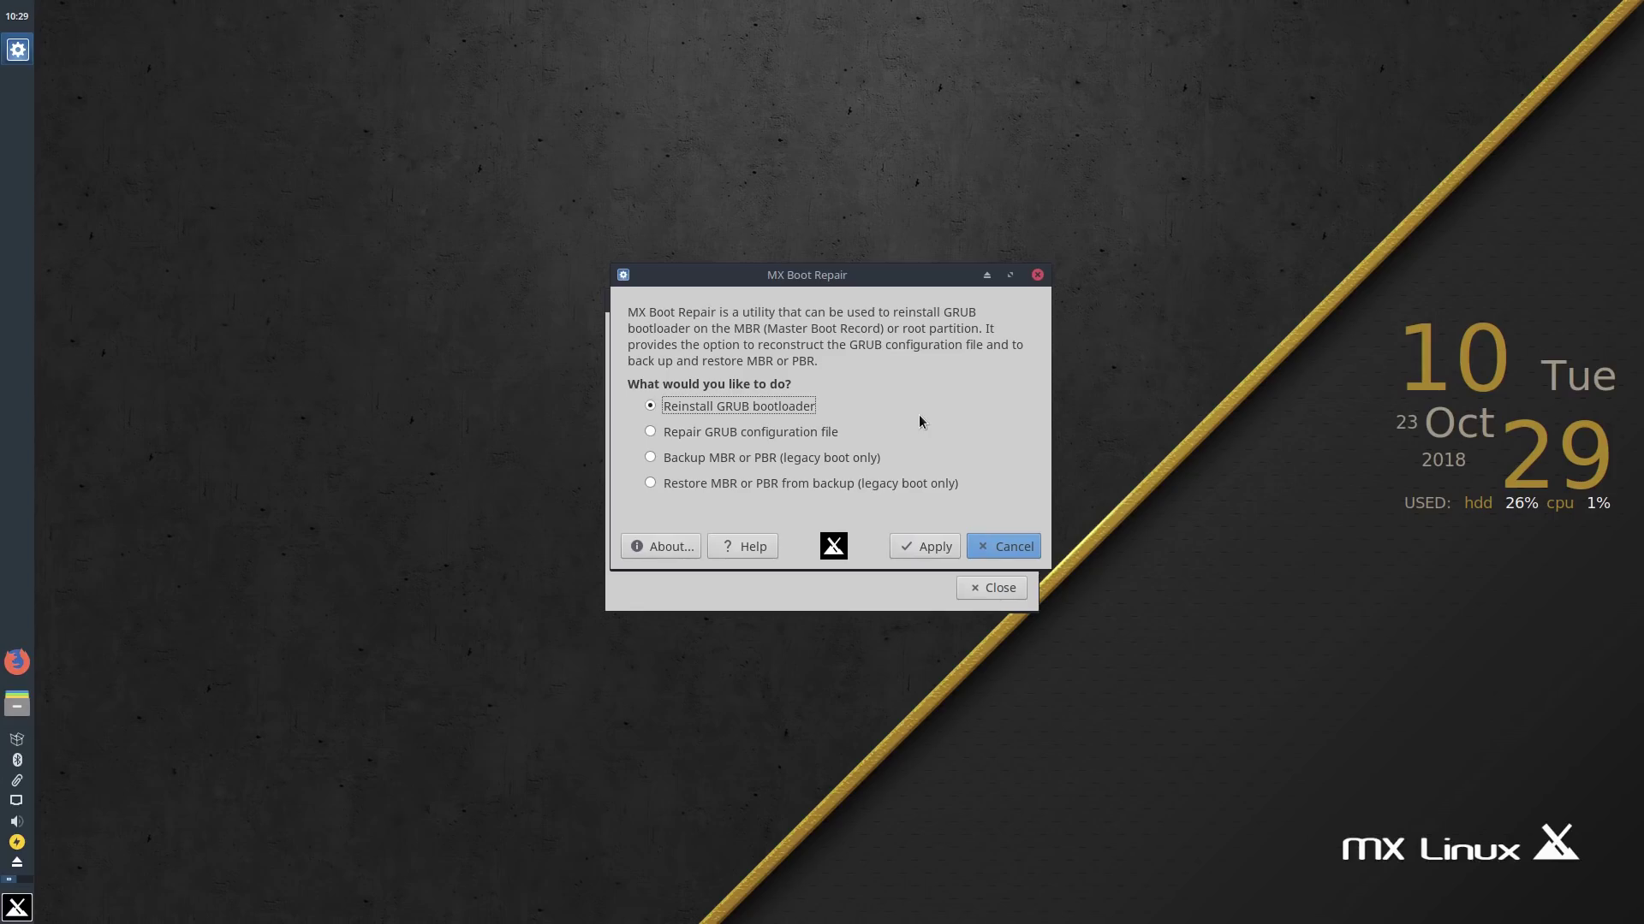
{"action": "left_click", "coordinate": [1018, 549]}
Step: Open MX Cleanup, check 13.8 GB free in Disk Usage Analyzer, then exit without cleaning
{"action": "left_click", "coordinate": [961, 331]}
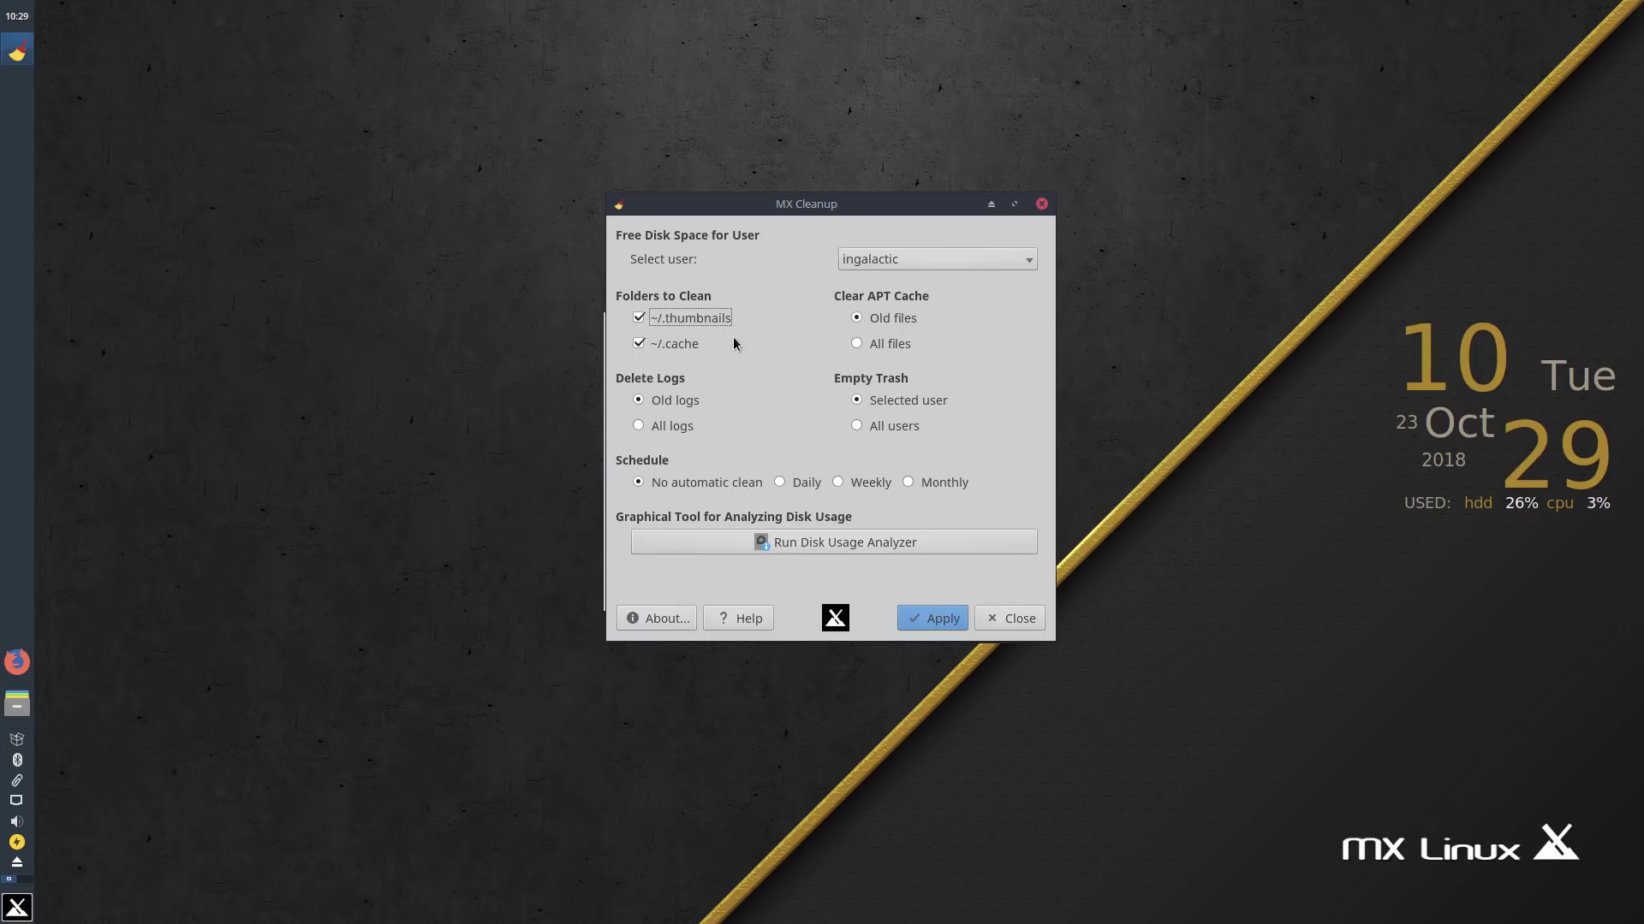
{"action": "left_click", "coordinate": [818, 539]}
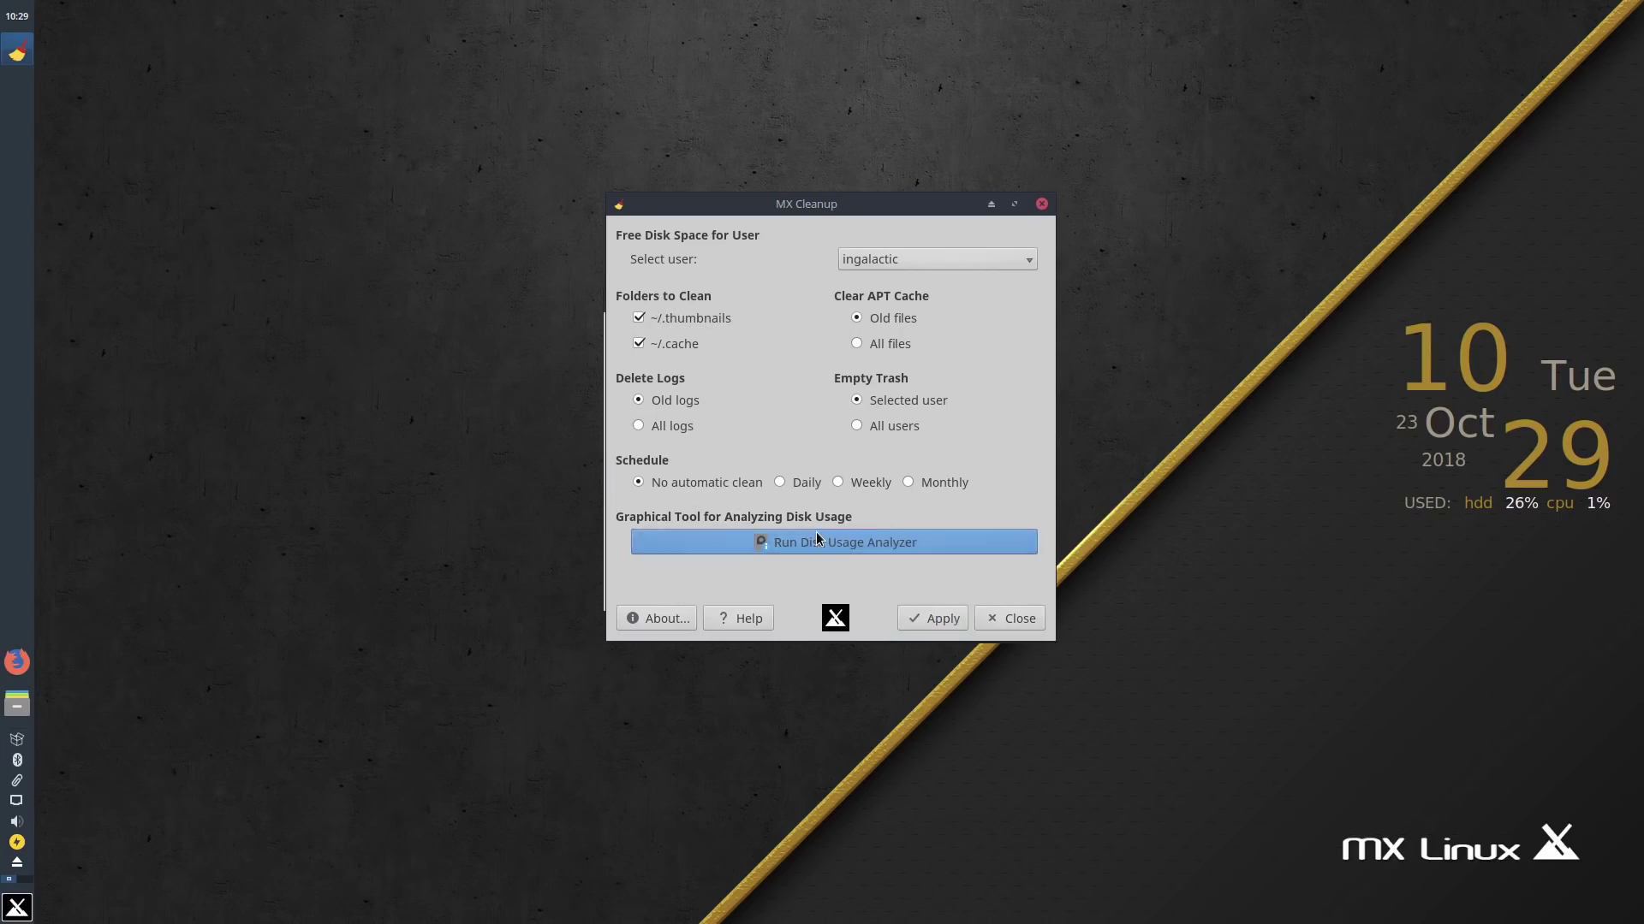
{"action": "left_click_drag", "start_coordinate": [430, 395], "coordinate": [613, 185]}
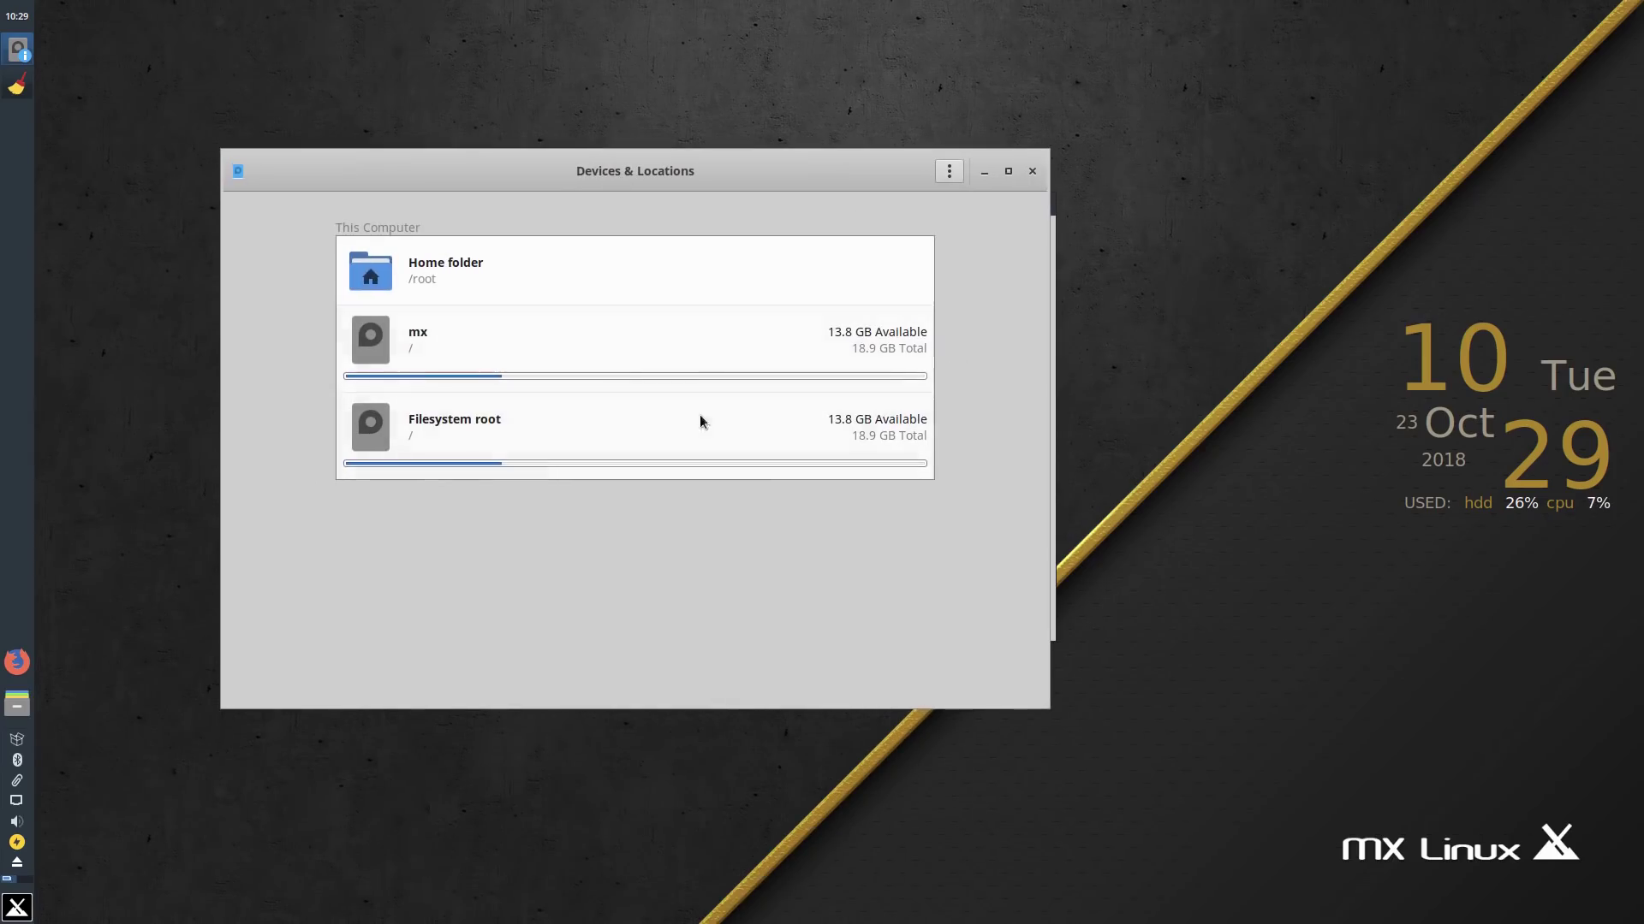
{"action": "left_click", "coordinate": [1032, 171]}
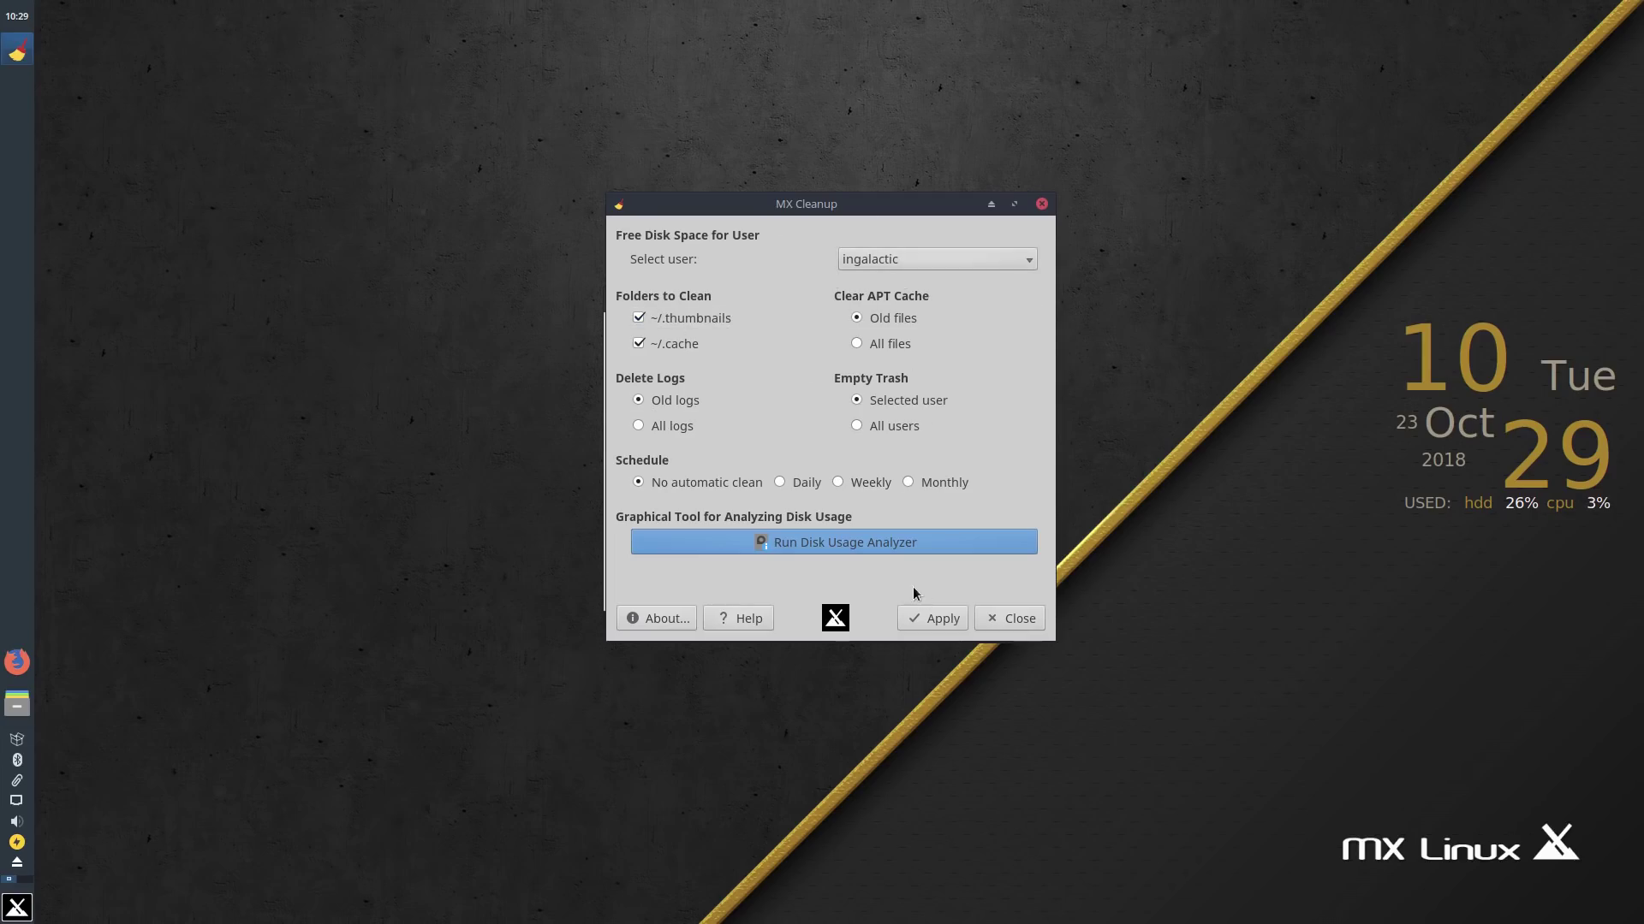
{"action": "left_click", "coordinate": [1000, 616]}
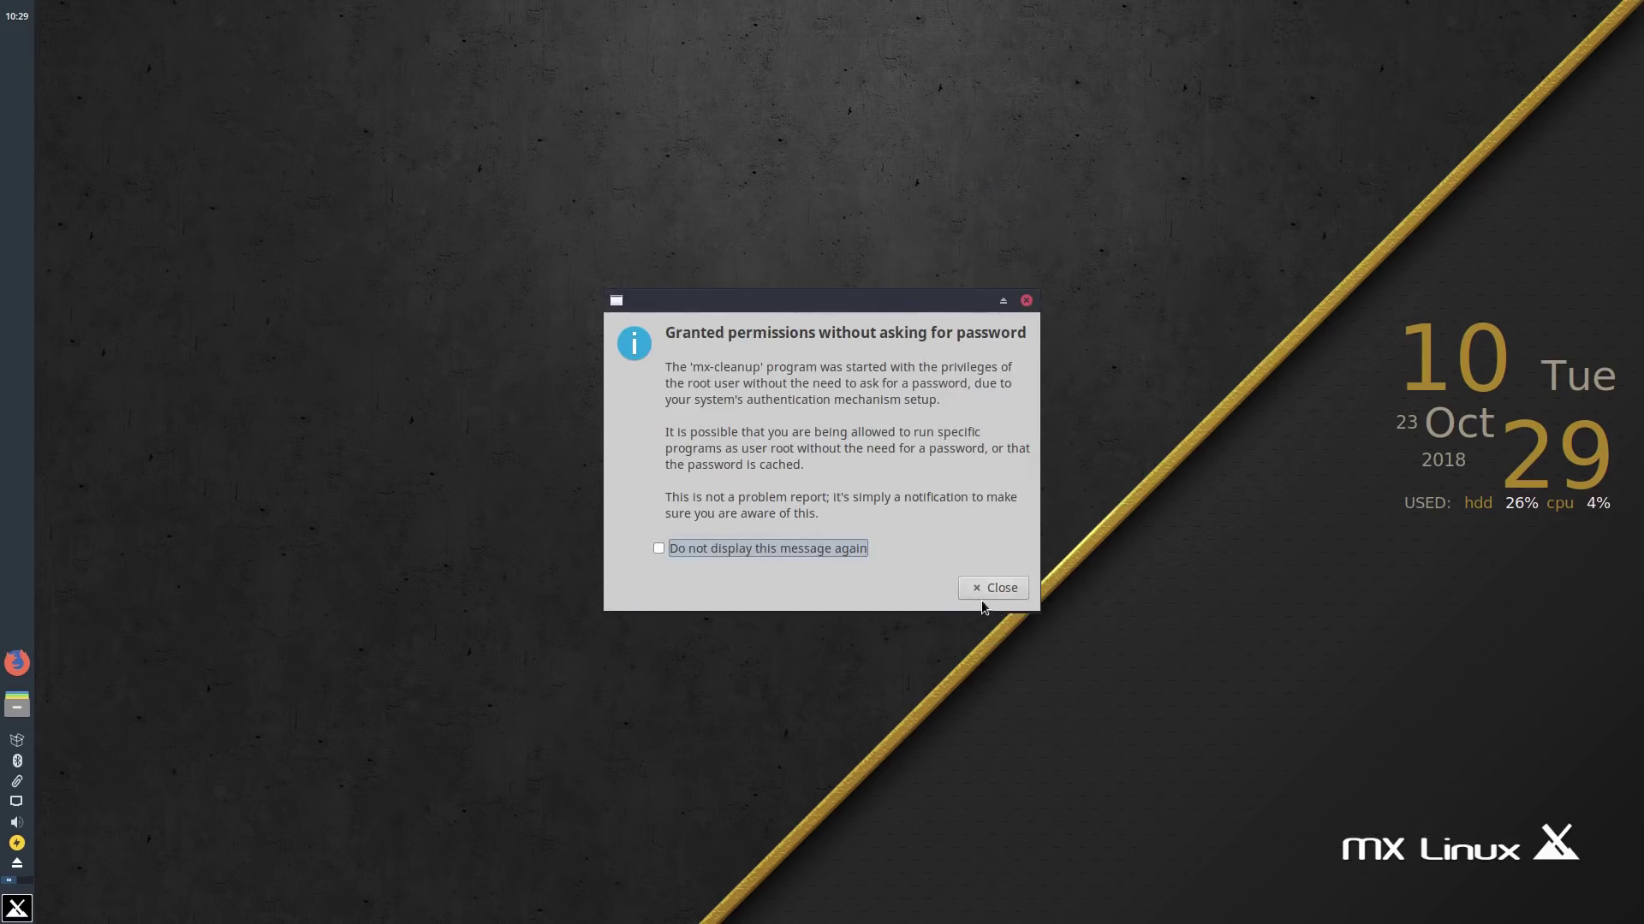
{"action": "left_click", "coordinate": [985, 597]}
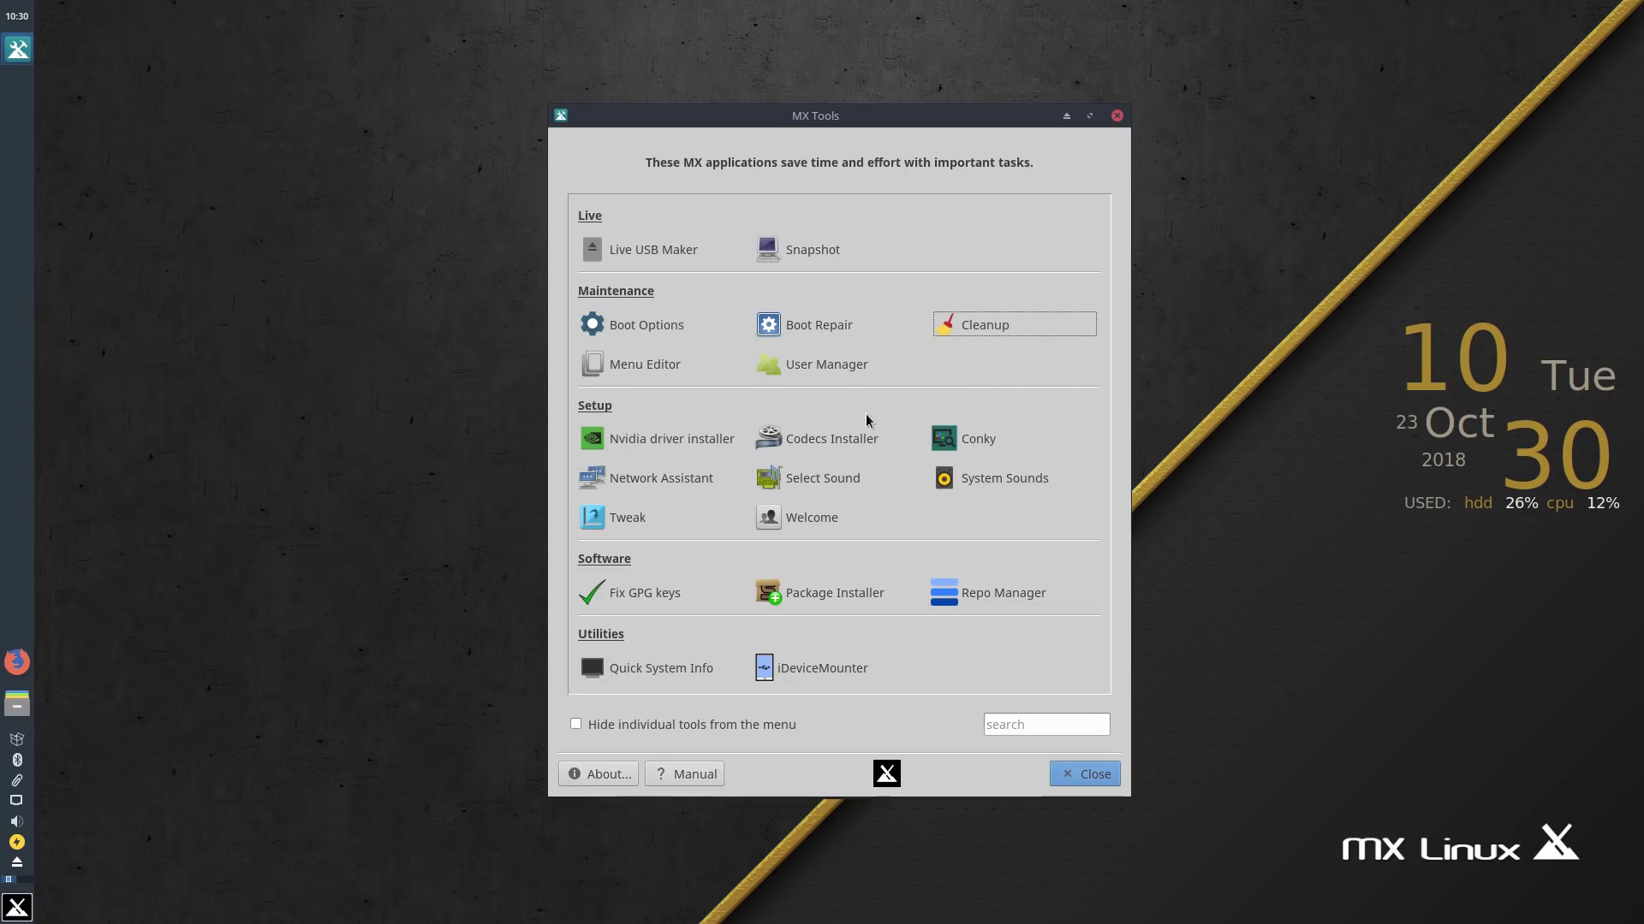
Step: Open MX User Manager and view its Options and Copy/Sync tabs, cancelling the folder chooser
{"action": "left_click", "coordinate": [819, 366]}
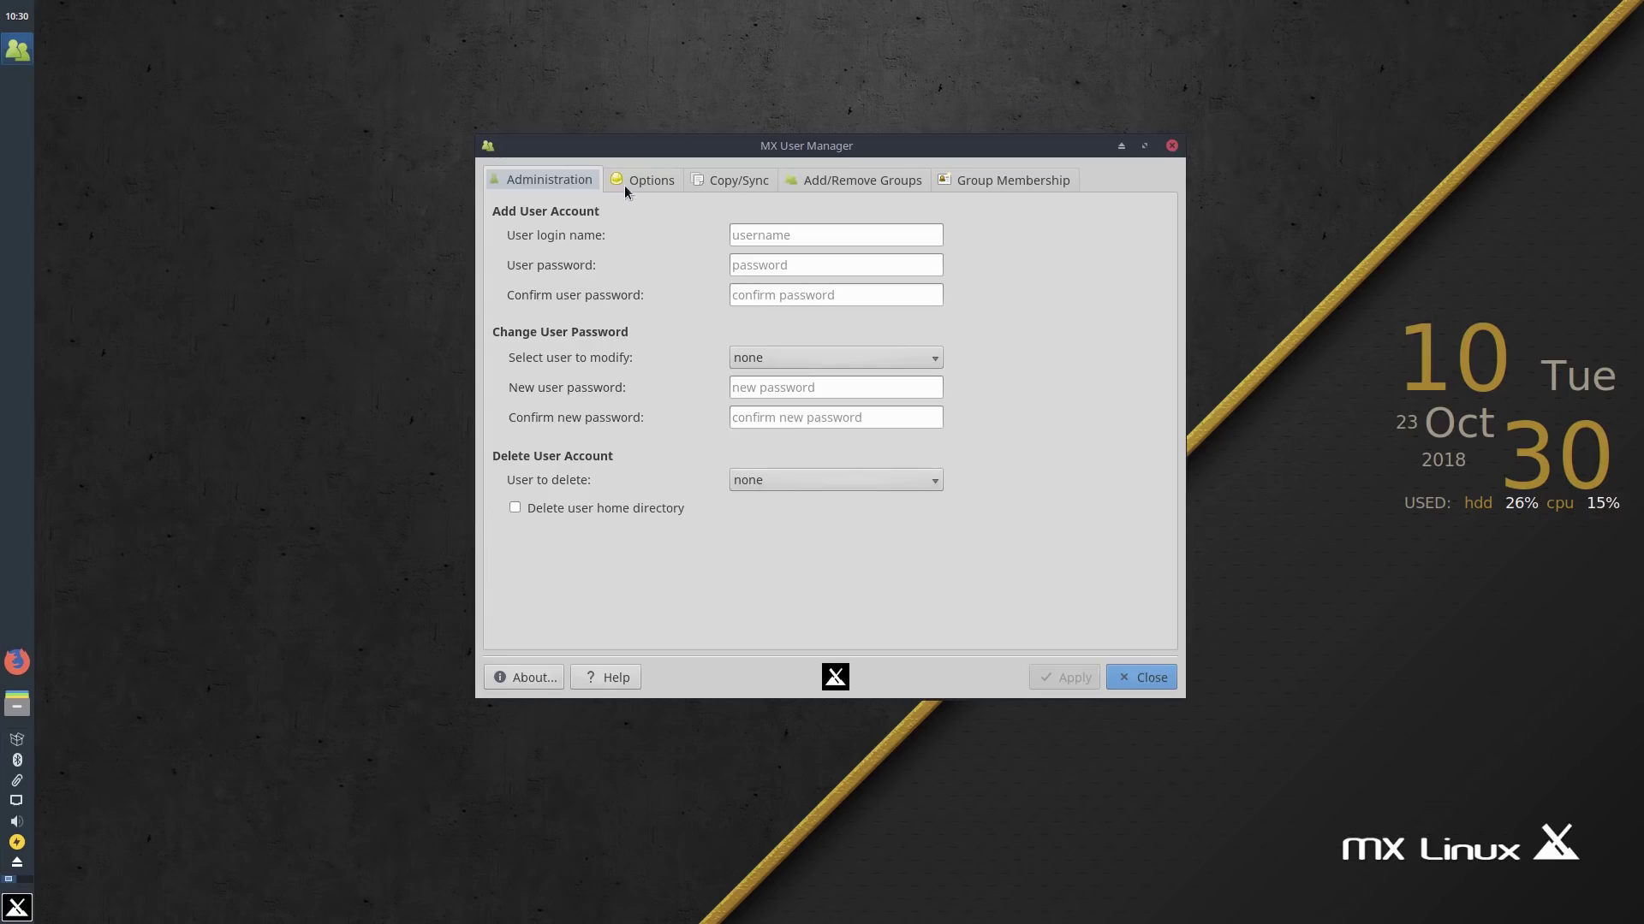
{"action": "left_click", "coordinate": [624, 183]}
{"action": "left_click", "coordinate": [697, 182]}
{"action": "left_click", "coordinate": [1054, 710]}
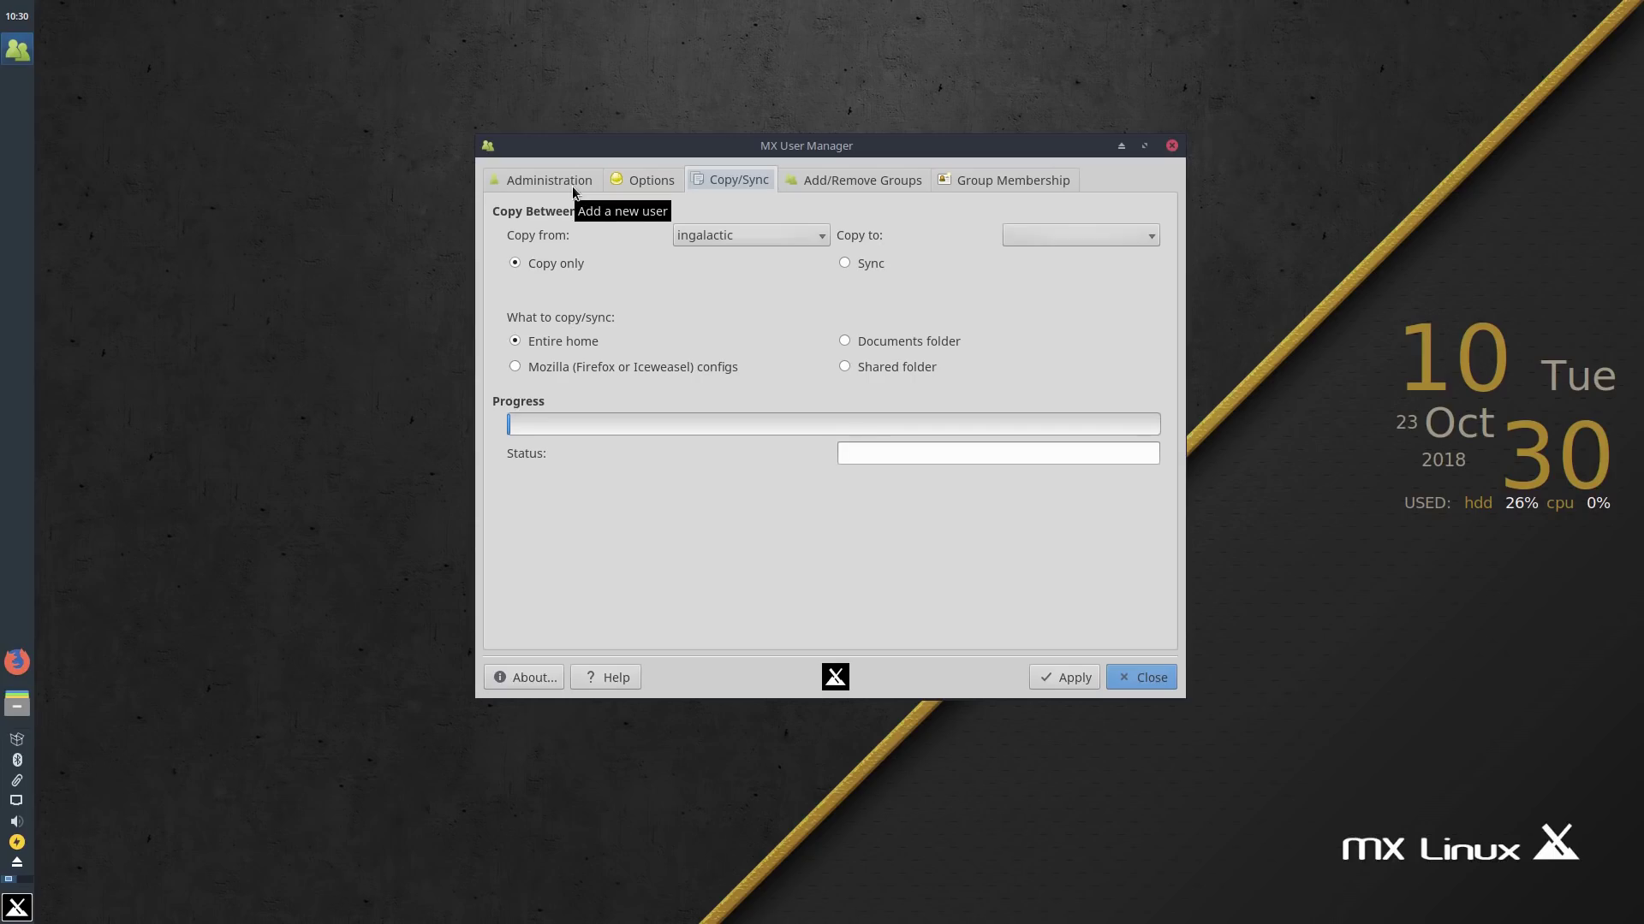
Step: Browse the Groups, Administration and Copy/Sync tabs, then close User Manager and its permissions notice
{"action": "left_click", "coordinate": [869, 187]}
{"action": "left_click", "coordinate": [971, 181]}
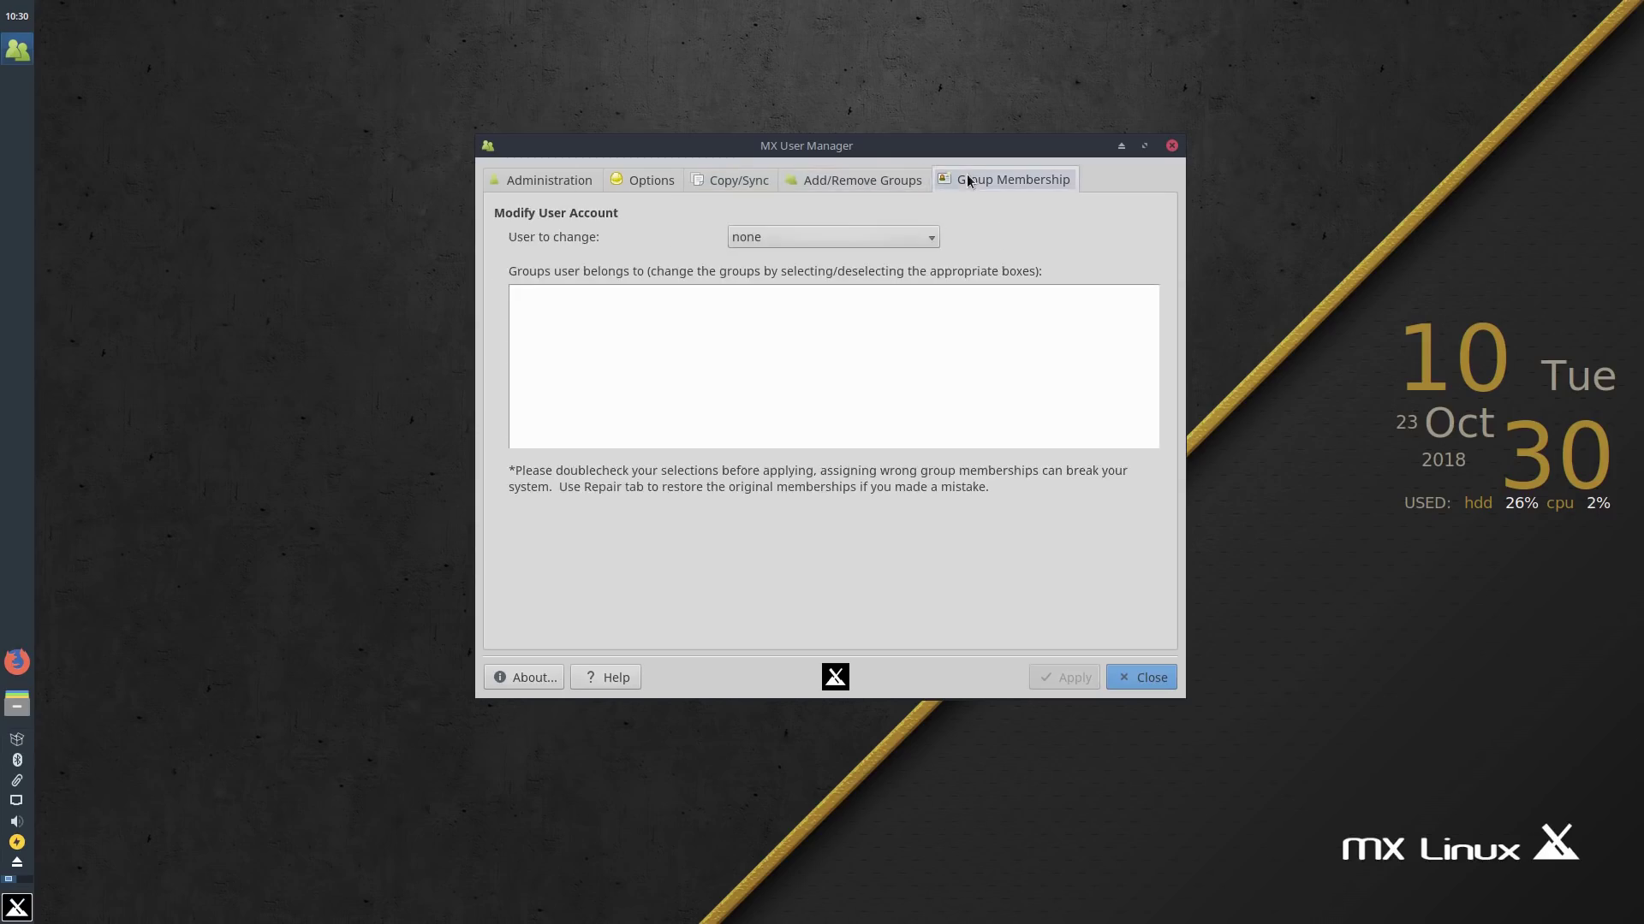
{"action": "left_click", "coordinate": [872, 182]}
{"action": "left_click", "coordinate": [539, 182]}
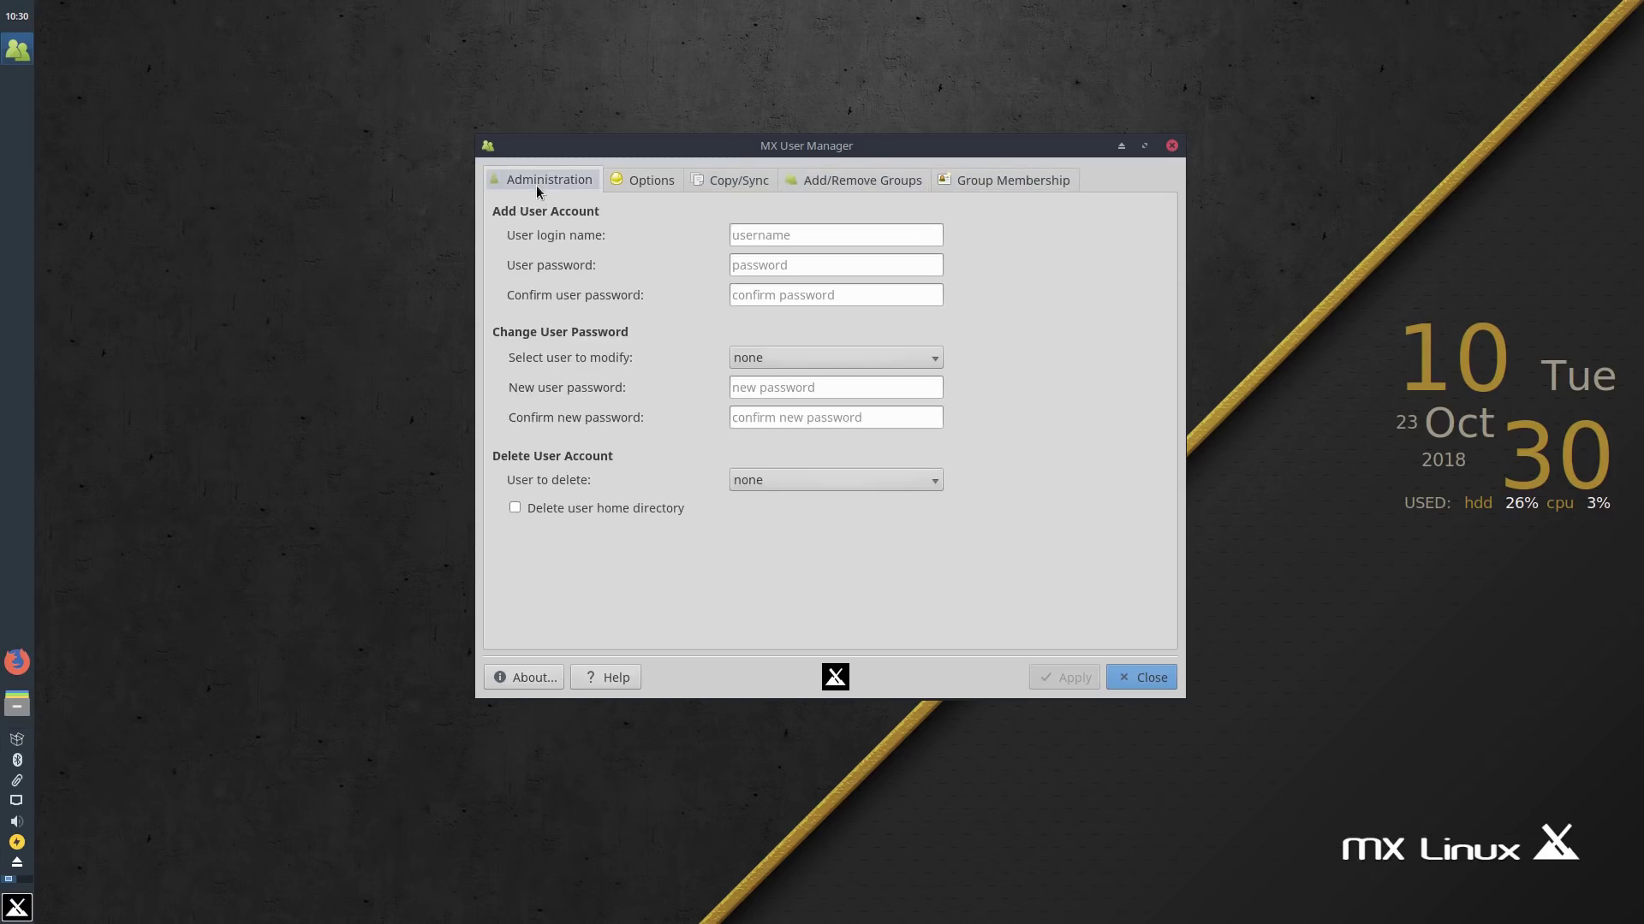
{"action": "left_click", "coordinate": [708, 180]}
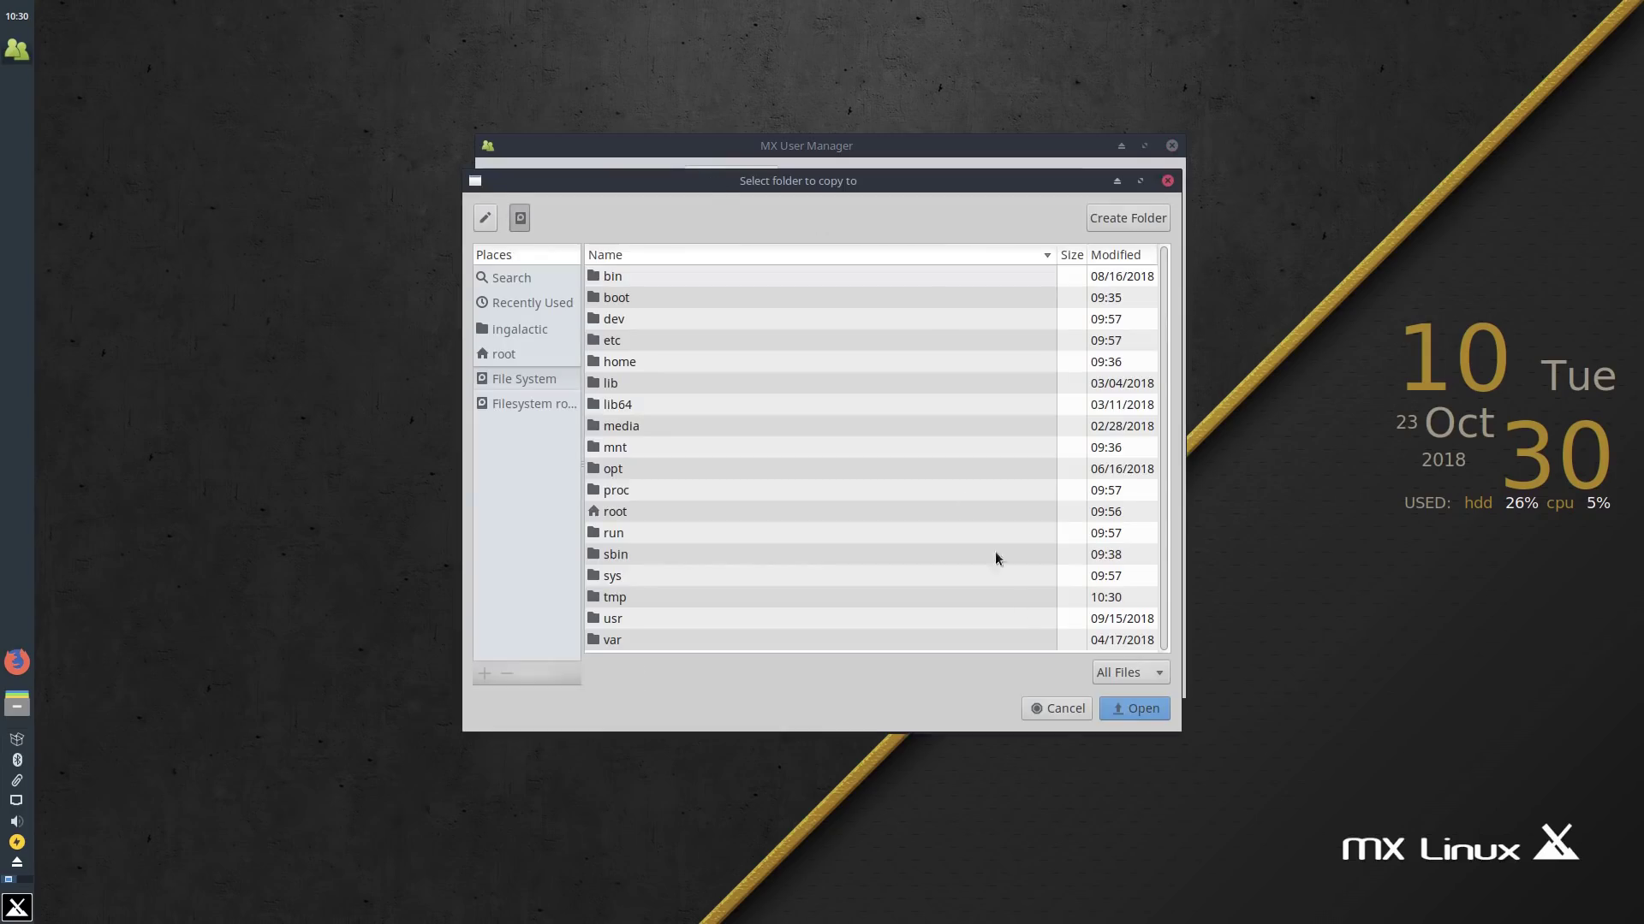
{"action": "left_click", "coordinate": [1066, 712]}
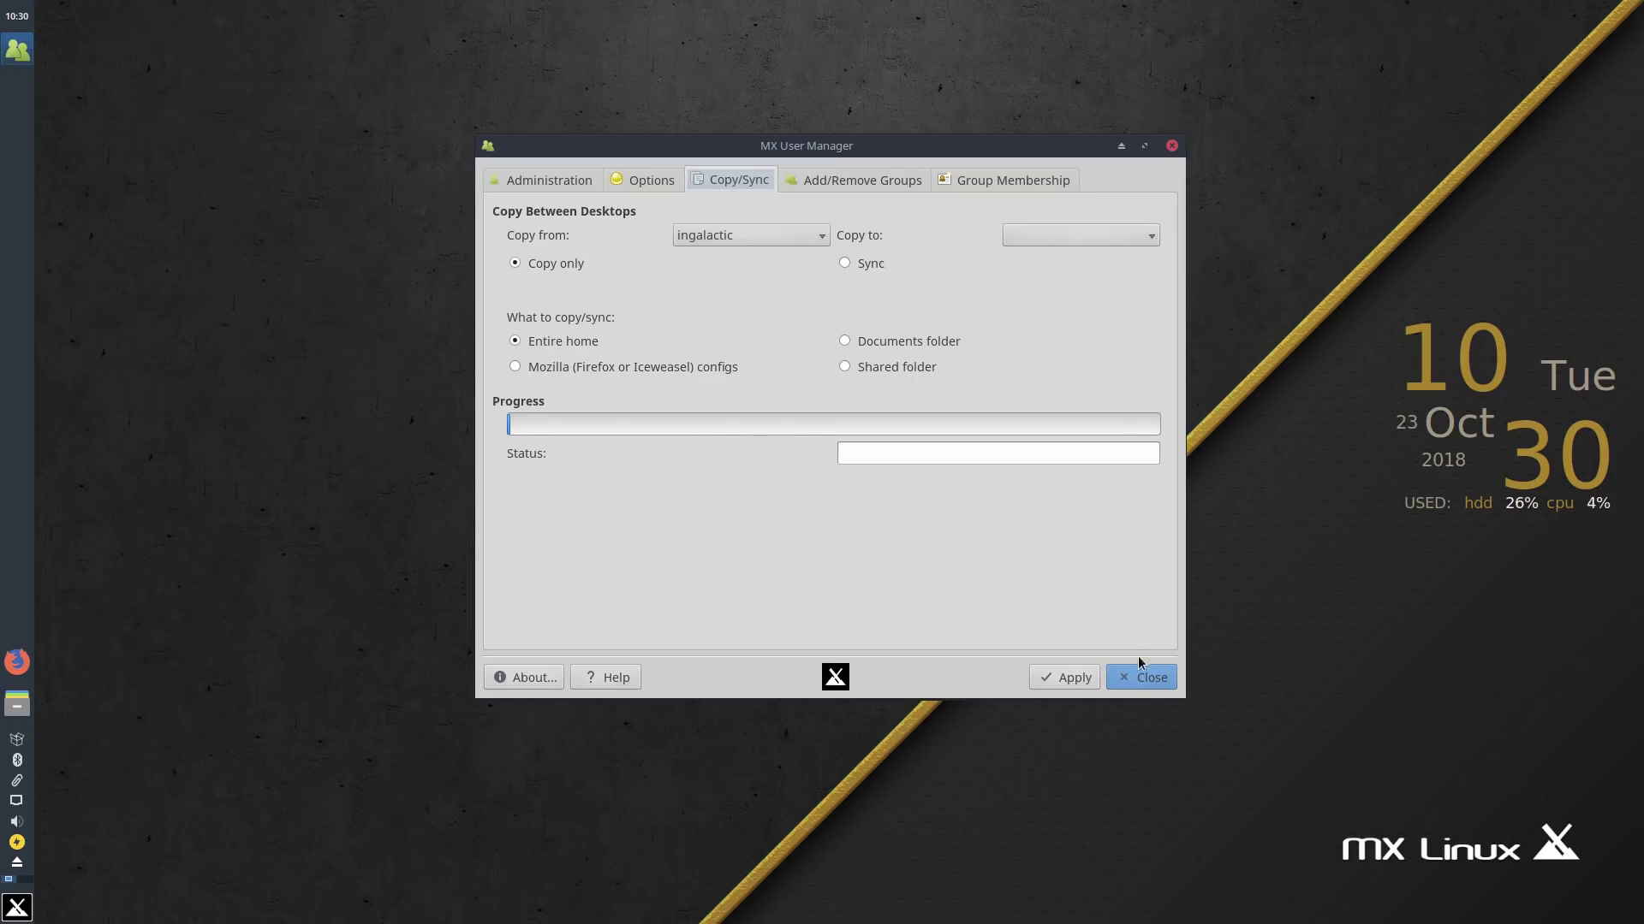
{"action": "left_click", "coordinate": [1138, 678]}
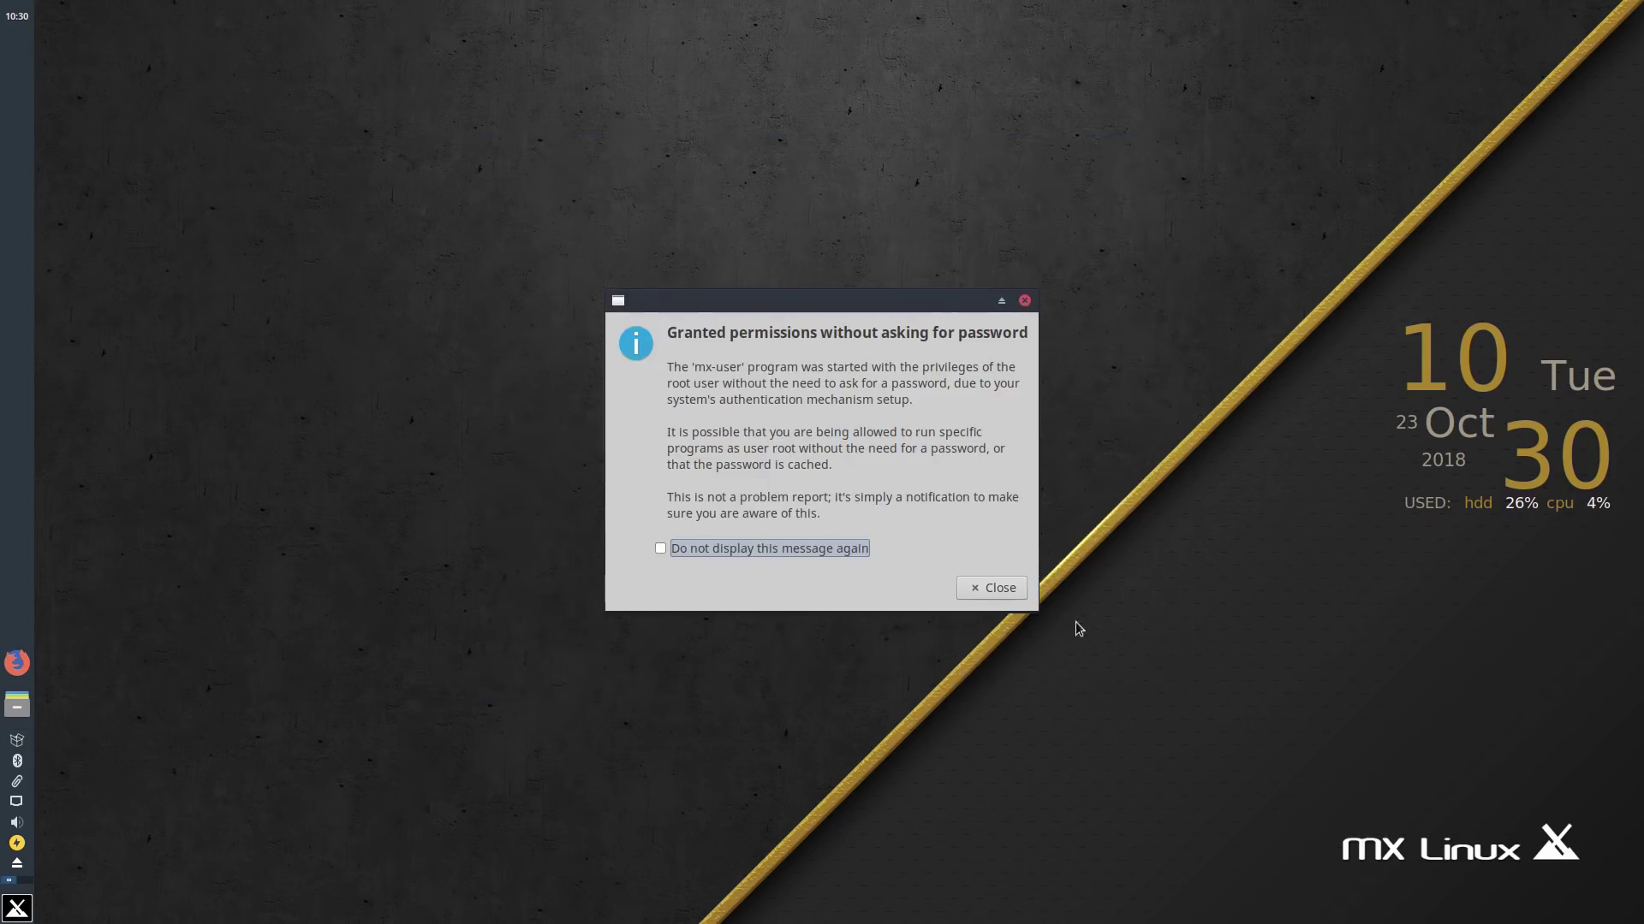
{"action": "left_click", "coordinate": [990, 587]}
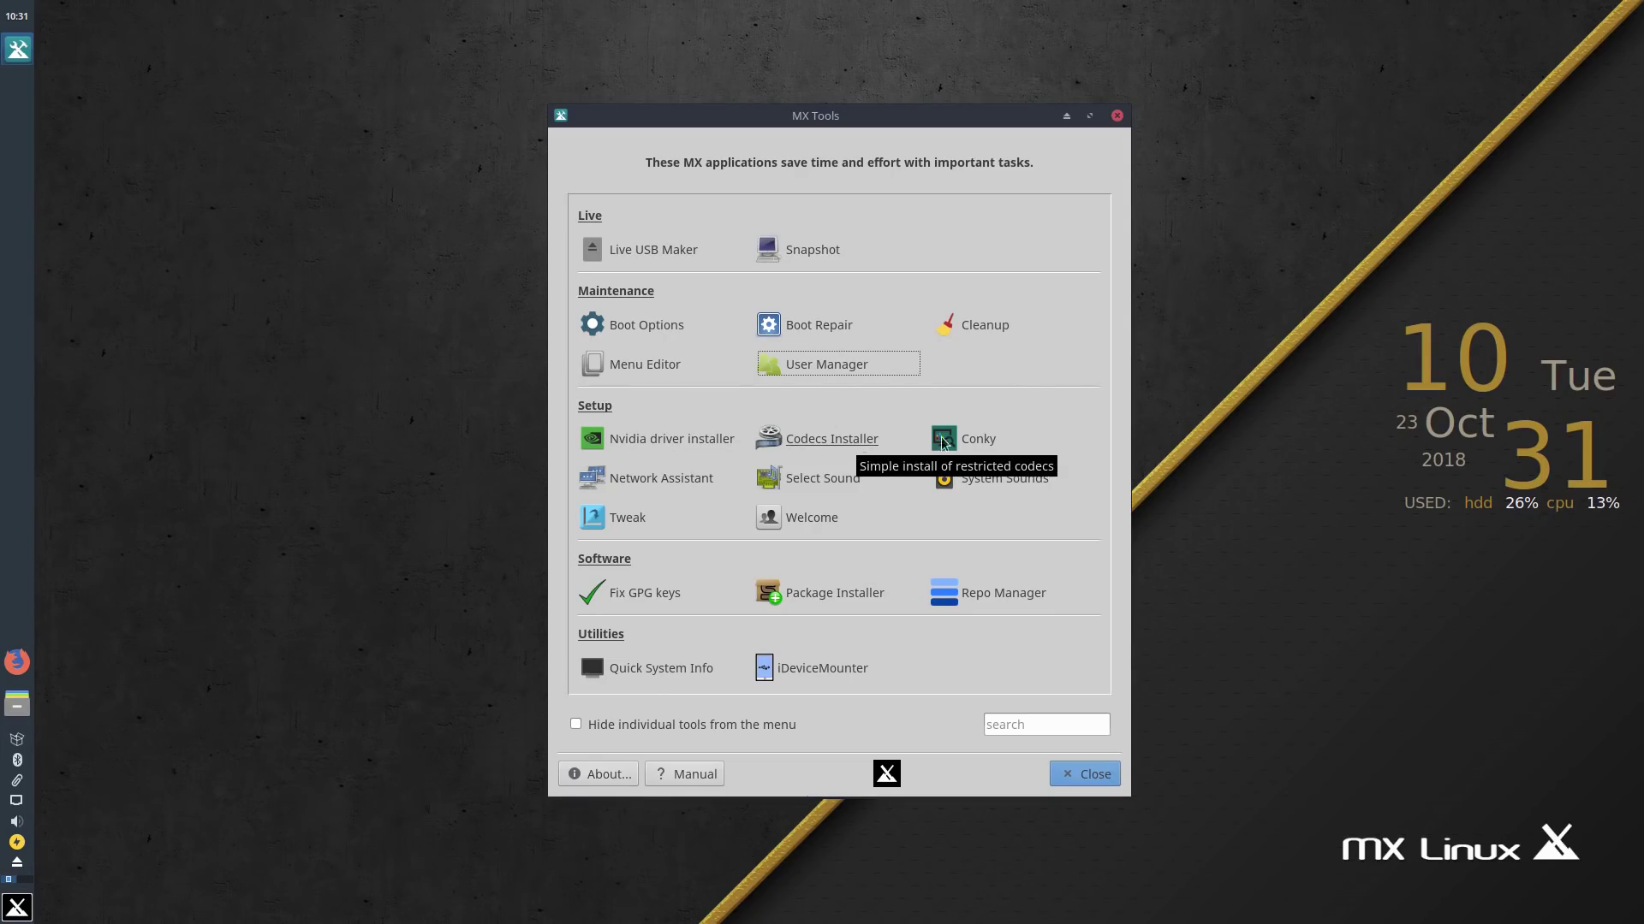
Step: In MX Conky, load the .conky/MX-Elementary/MX-Elementary configuration file
{"action": "left_click", "coordinate": [995, 440]}
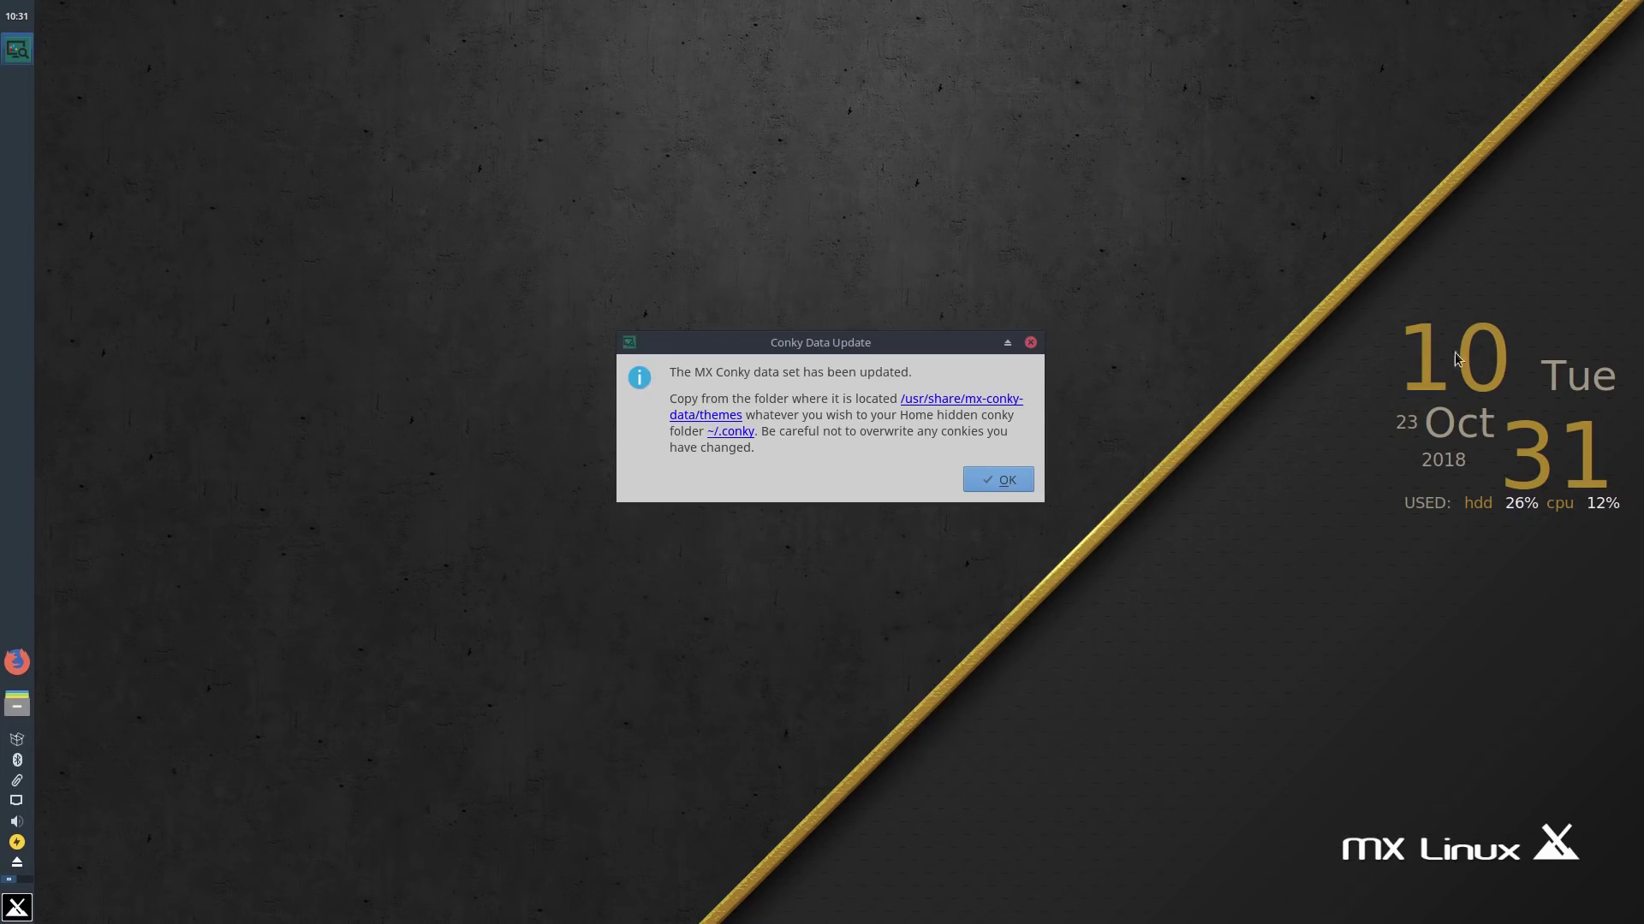
{"action": "left_click", "coordinate": [983, 476]}
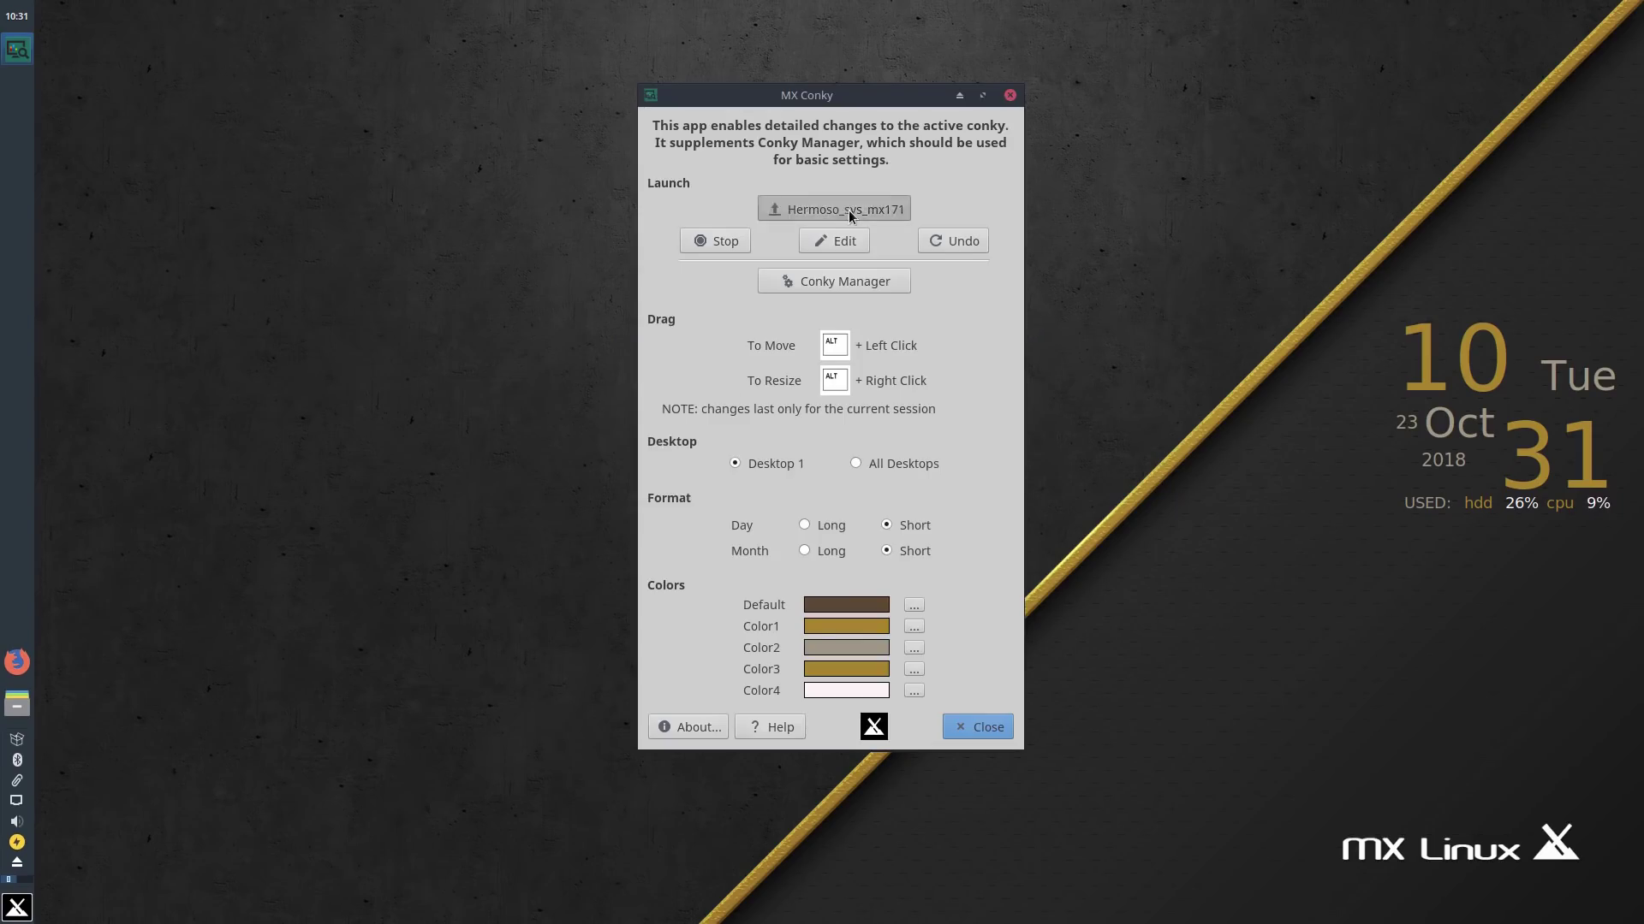
{"action": "left_click", "coordinate": [849, 208]}
{"action": "left_click", "coordinate": [632, 217]}
{"action": "scroll", "coordinate": [786, 431], "scroll_direction": "down", "scroll_amount": 3}
{"action": "scroll", "coordinate": [779, 442], "scroll_direction": "up", "scroll_amount": 3}
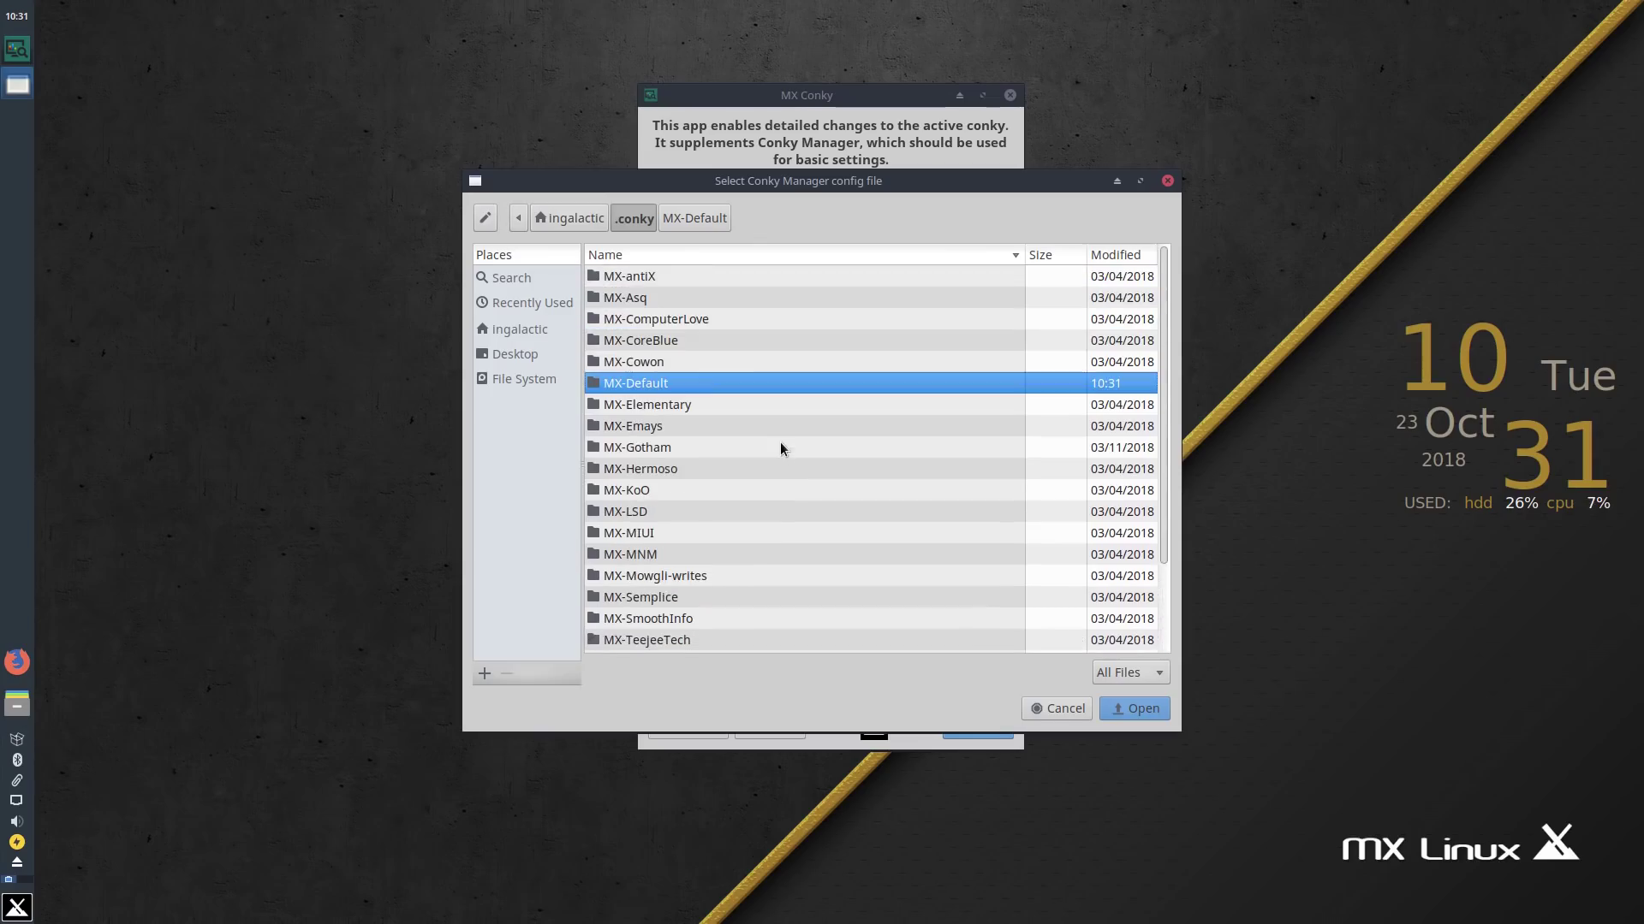
{"action": "left_click", "coordinate": [691, 404]}
{"action": "left_click", "coordinate": [1134, 710]}
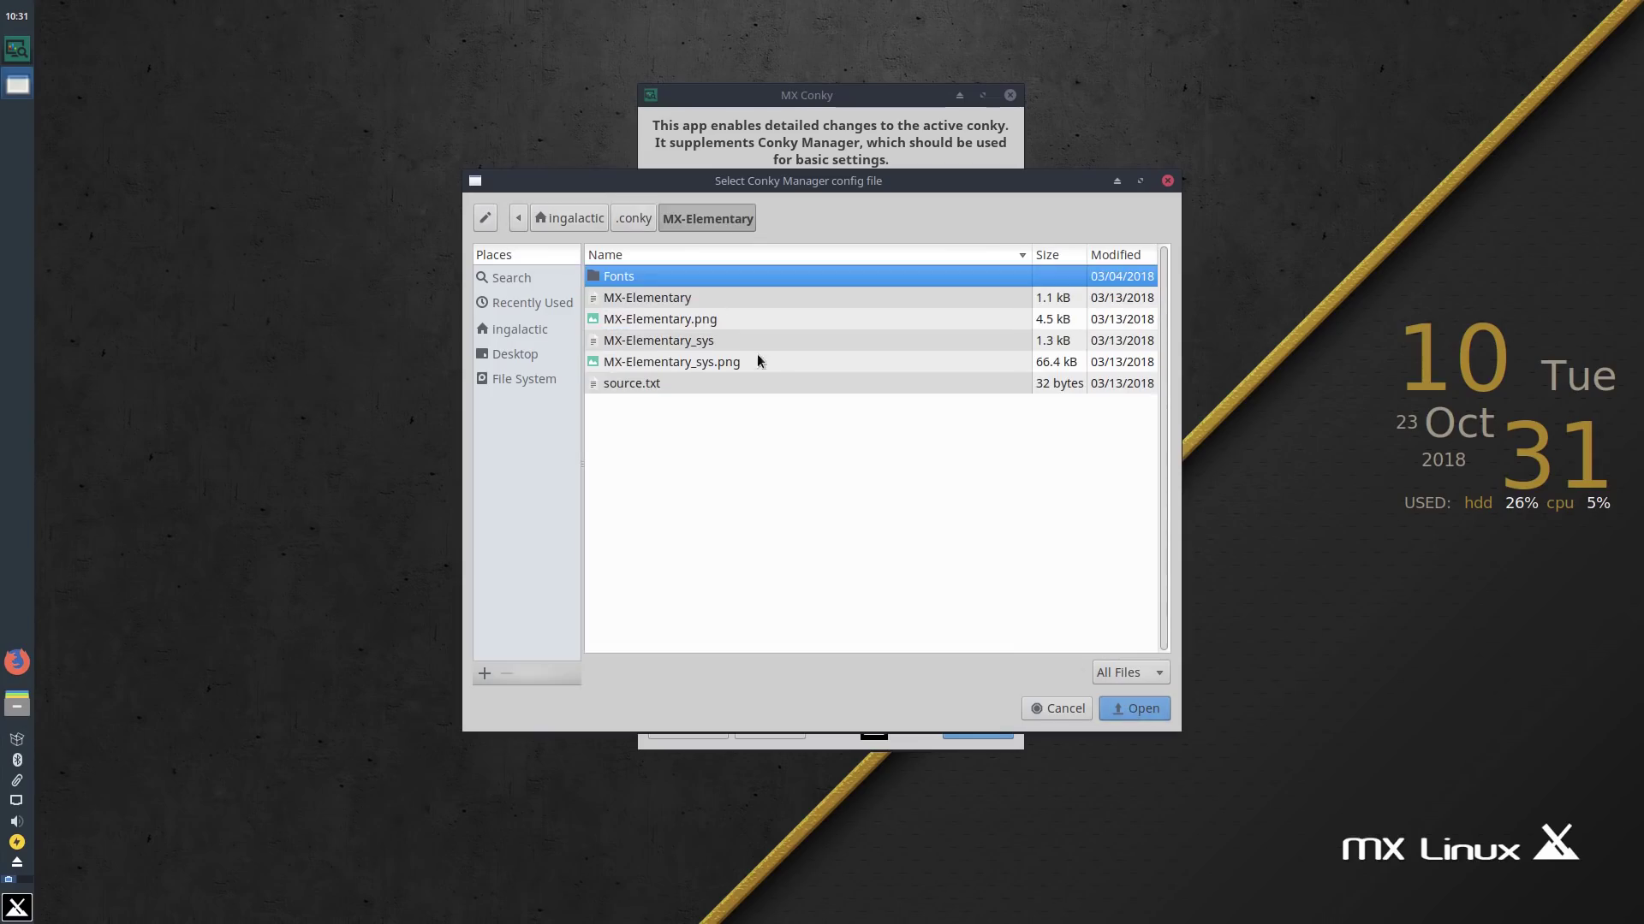
{"action": "left_click", "coordinate": [709, 299]}
{"action": "left_click", "coordinate": [1136, 709]}
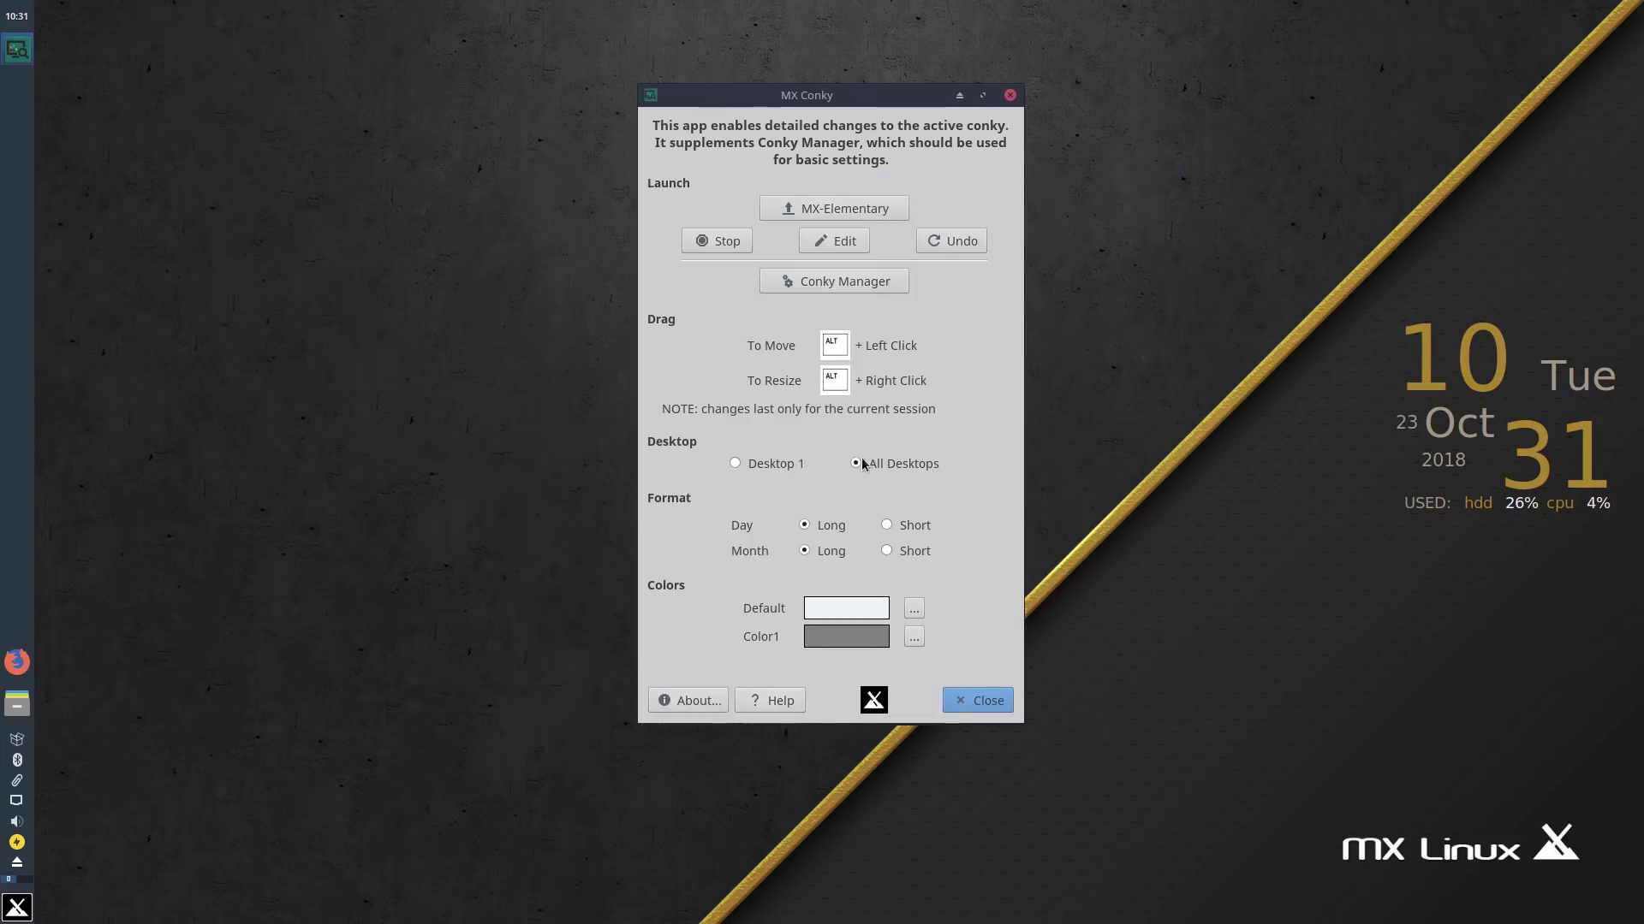
Step: Stop the gold conky, run MX-Elementary in its place, and close MX Conky
{"action": "left_click", "coordinate": [737, 237]}
{"action": "left_click", "coordinate": [730, 244]}
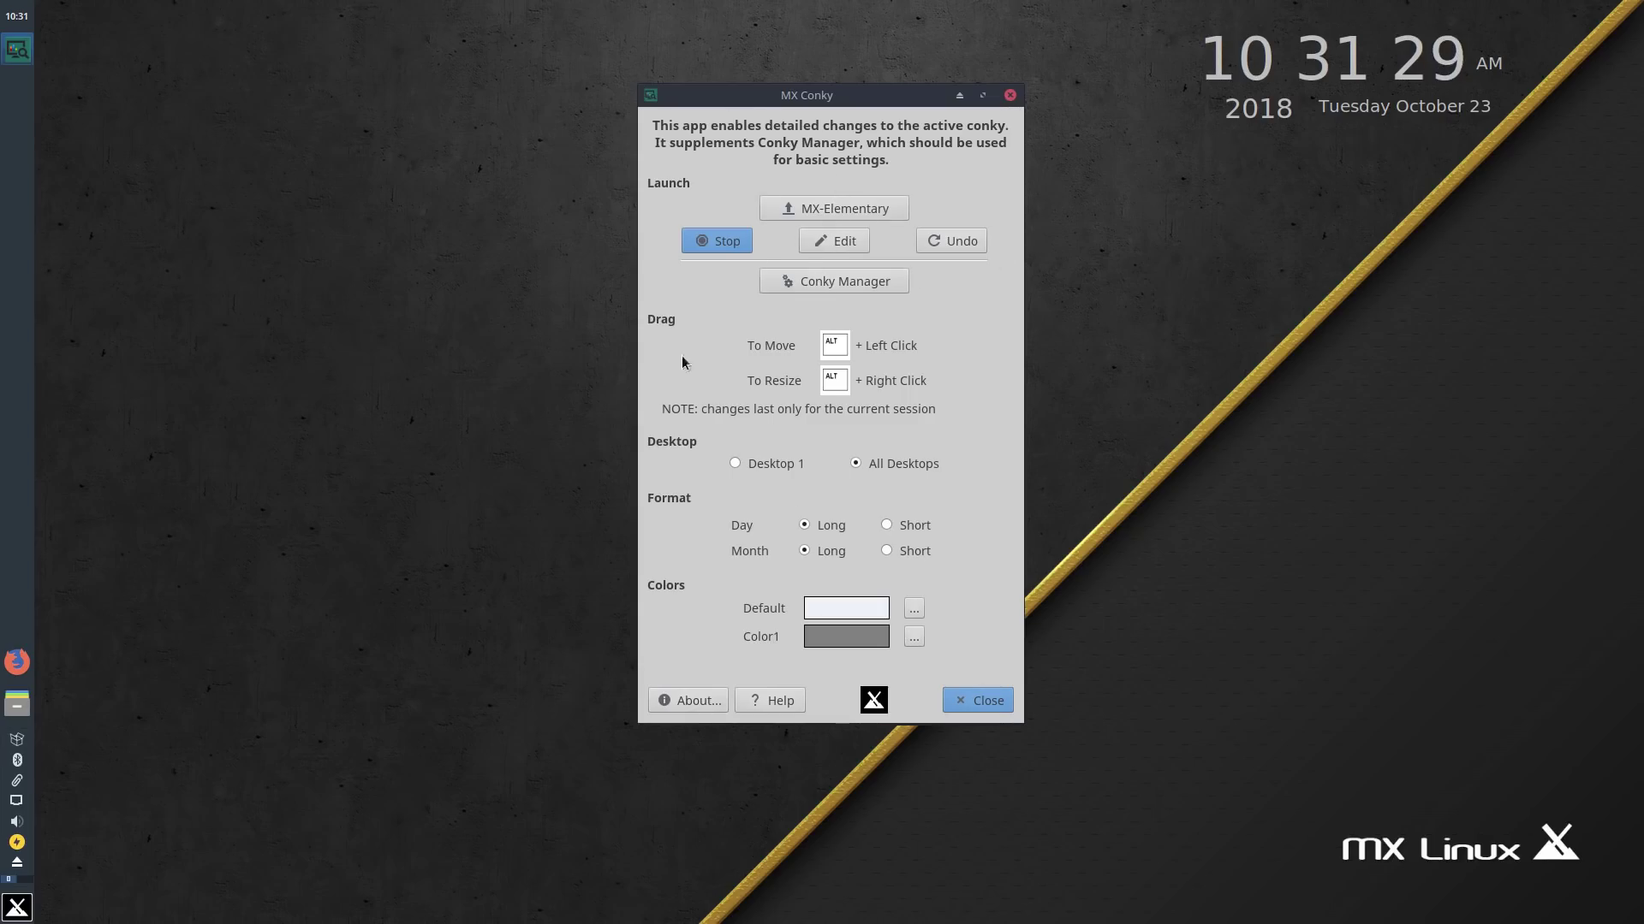
{"action": "left_click", "coordinate": [974, 707]}
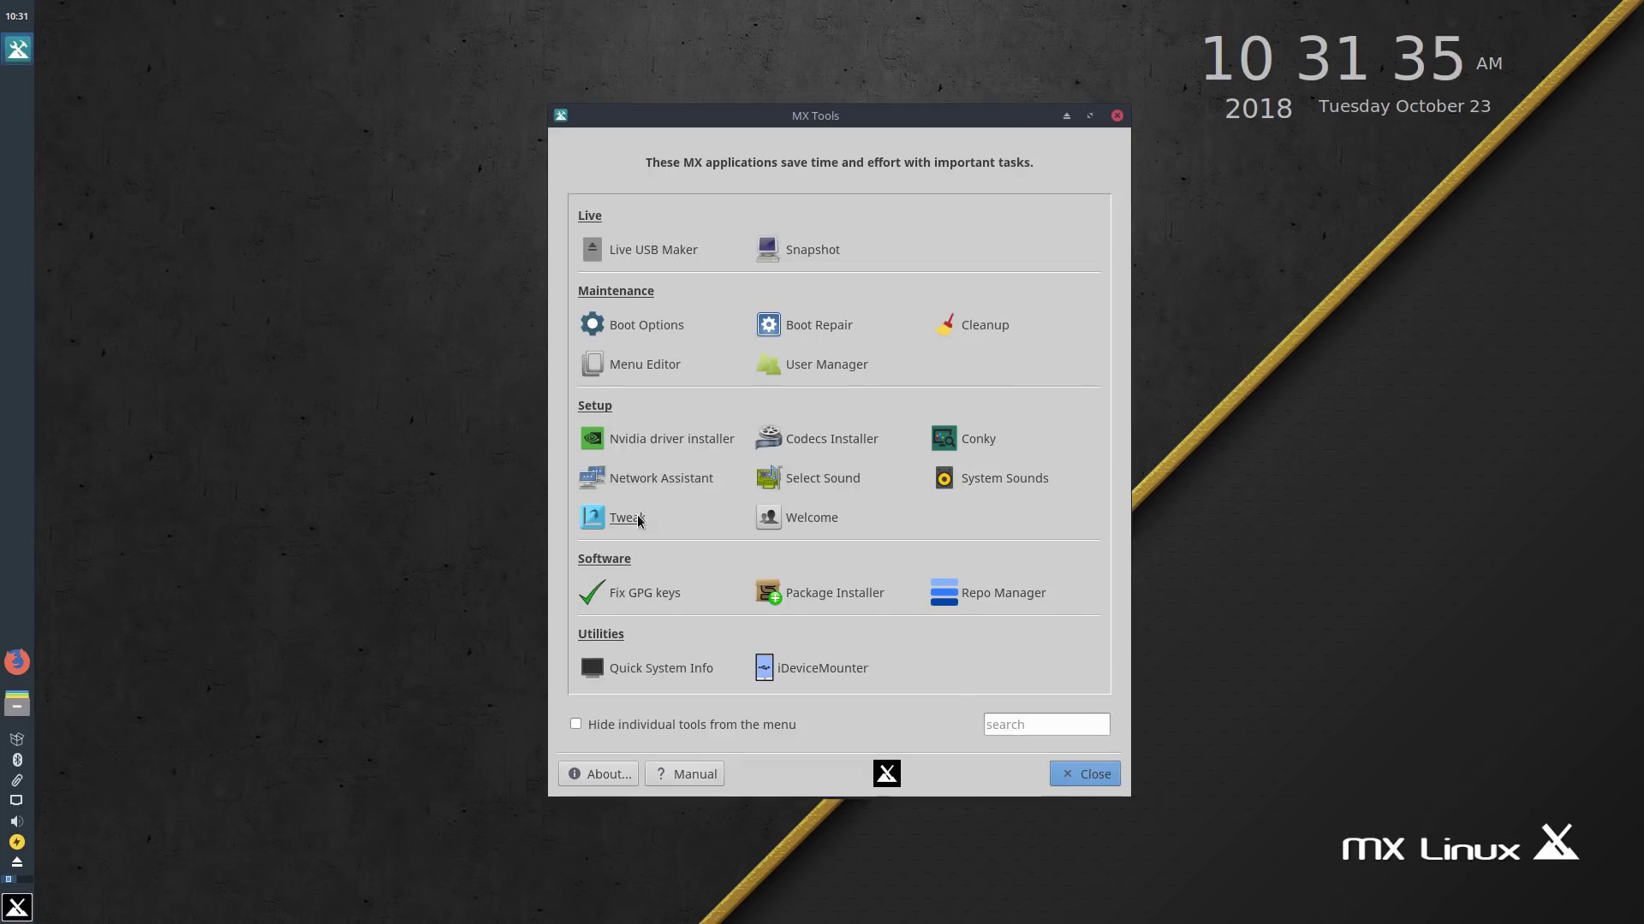
Step: Open MX Tweak and look through its Panel, Theme, Compositor, Config Options and Other tabs
{"action": "left_click", "coordinate": [639, 519]}
{"action": "left_click", "coordinate": [973, 450]}
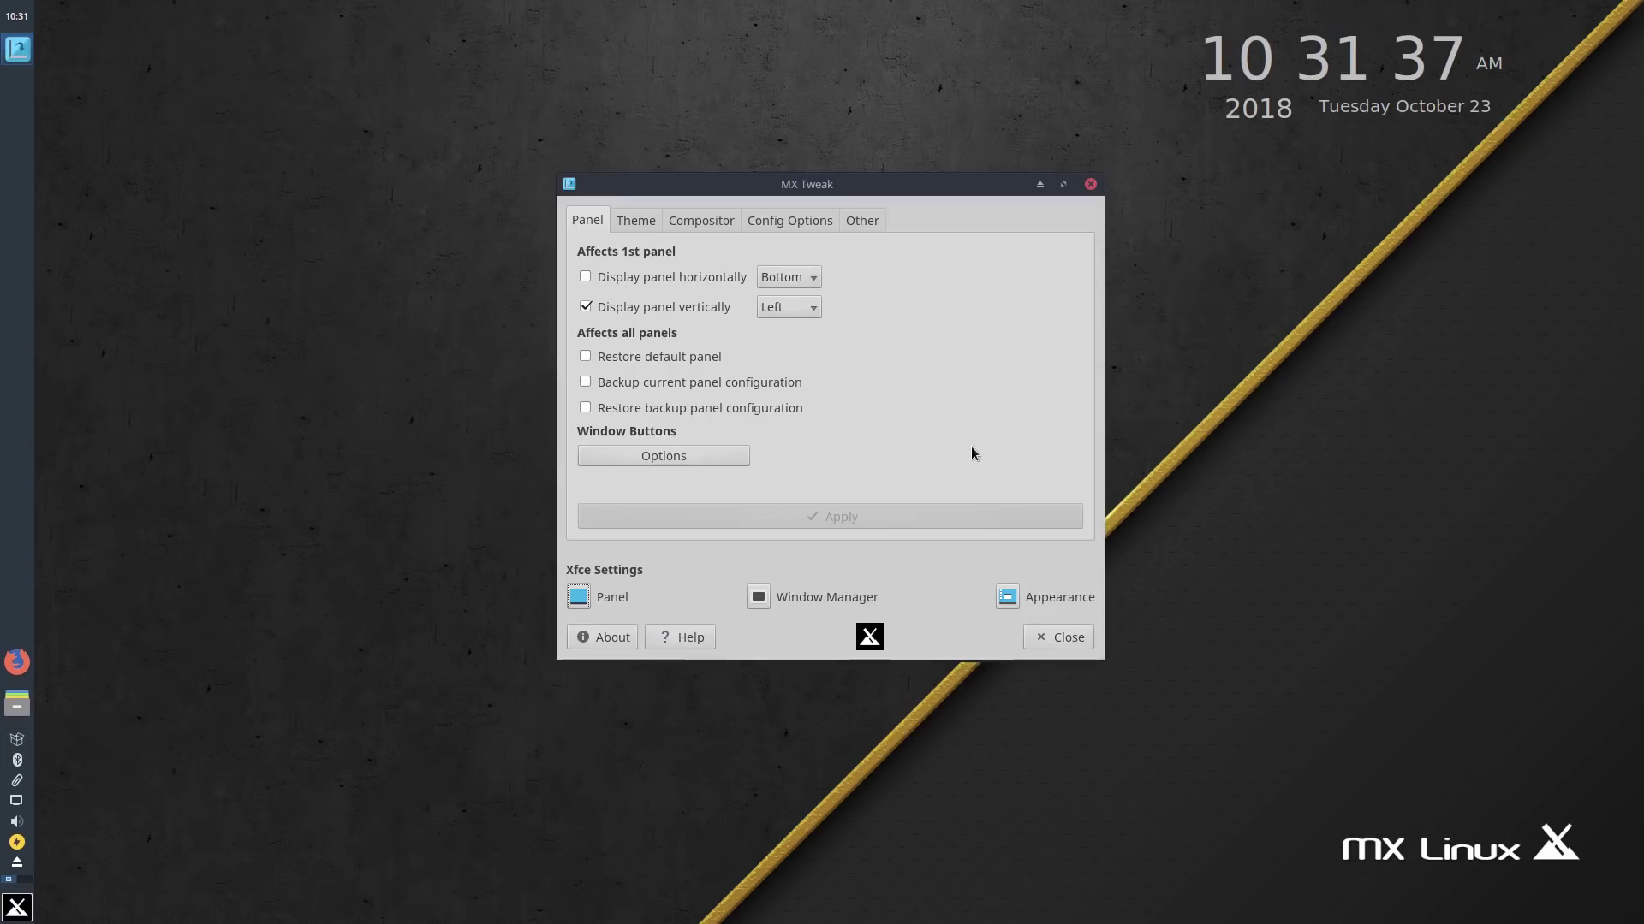
{"action": "left_click_drag", "start_coordinate": [723, 185], "coordinate": [657, 121]}
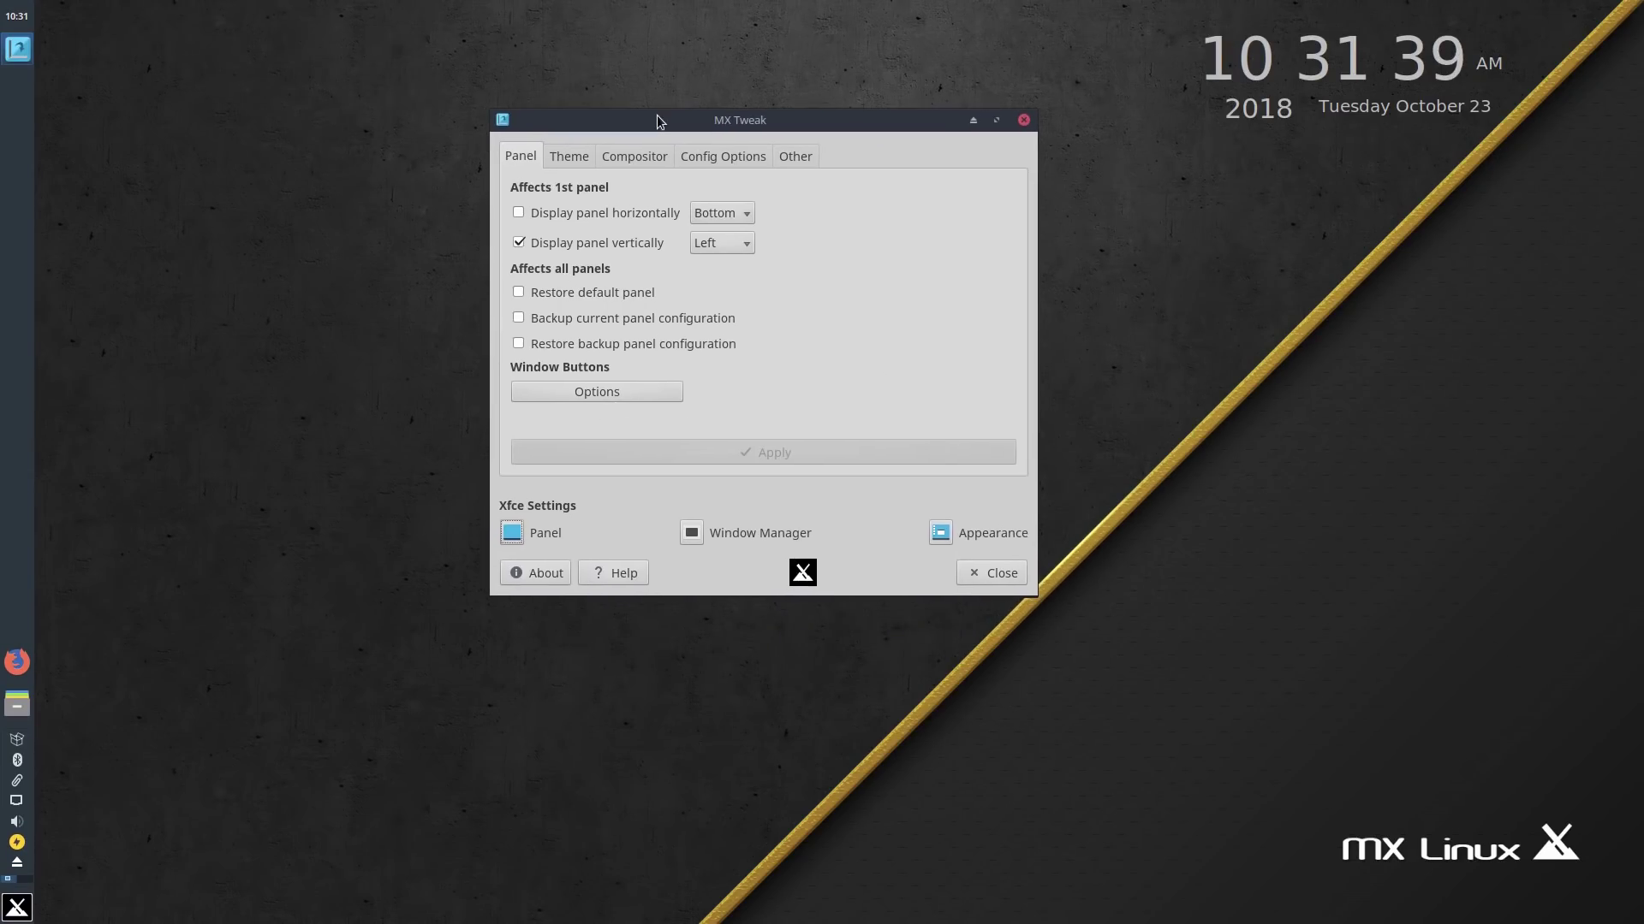
{"action": "left_click", "coordinate": [570, 160]}
{"action": "left_click", "coordinate": [527, 157]}
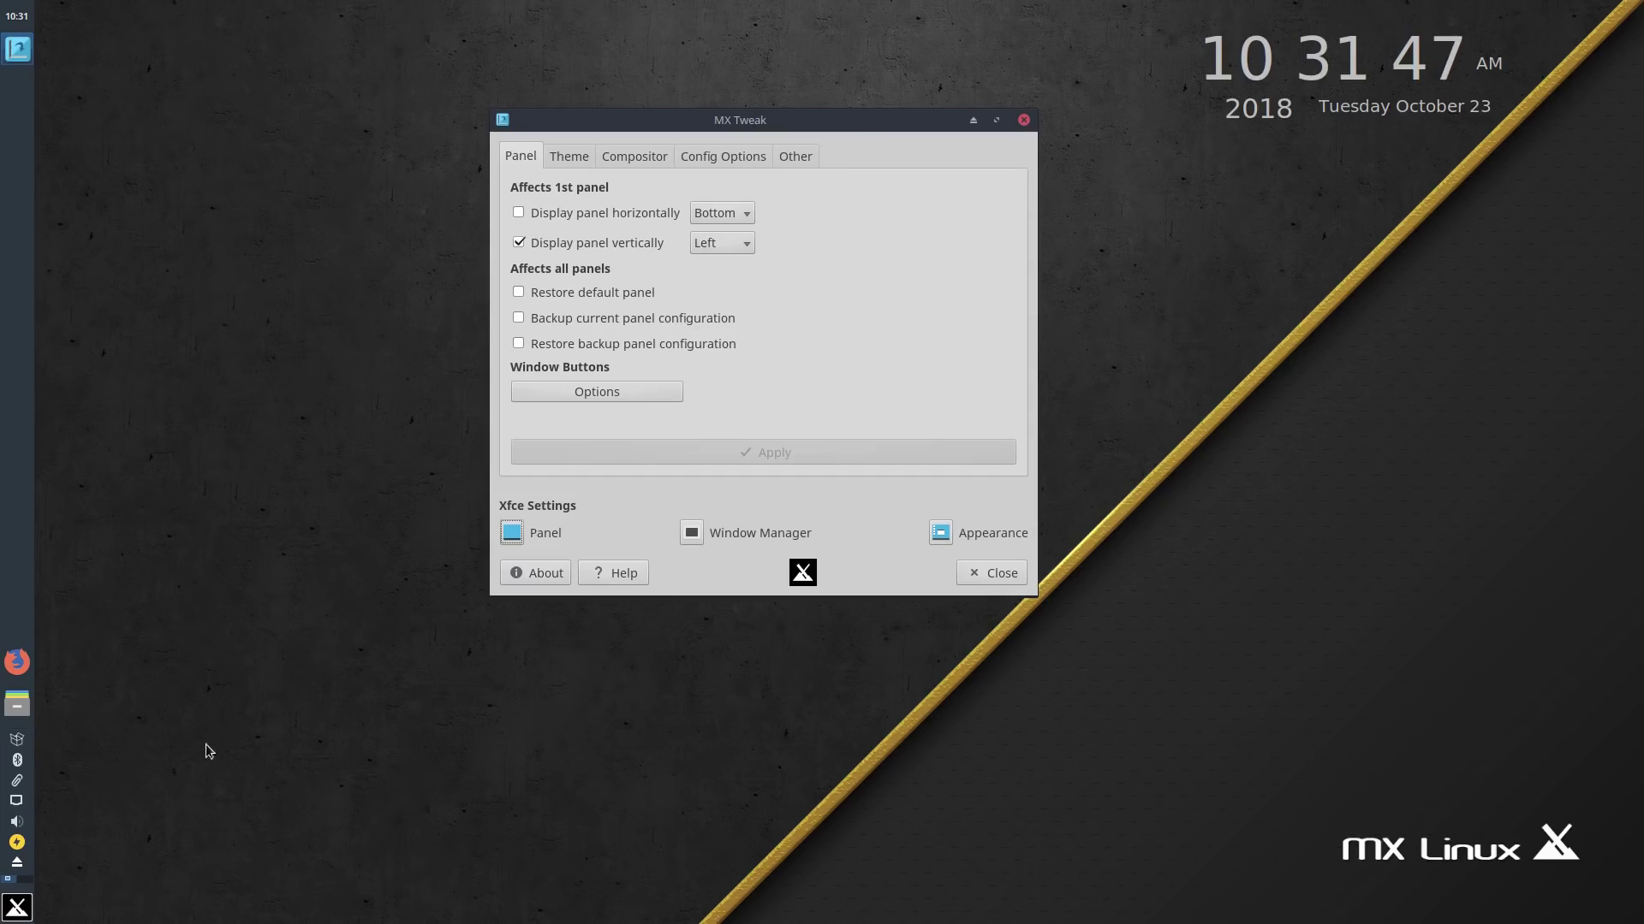
{"action": "left_click", "coordinate": [615, 161]}
{"action": "left_click", "coordinate": [711, 156]}
{"action": "left_click", "coordinate": [781, 163]}
{"action": "left_click", "coordinate": [731, 161]}
{"action": "left_click", "coordinate": [795, 160]}
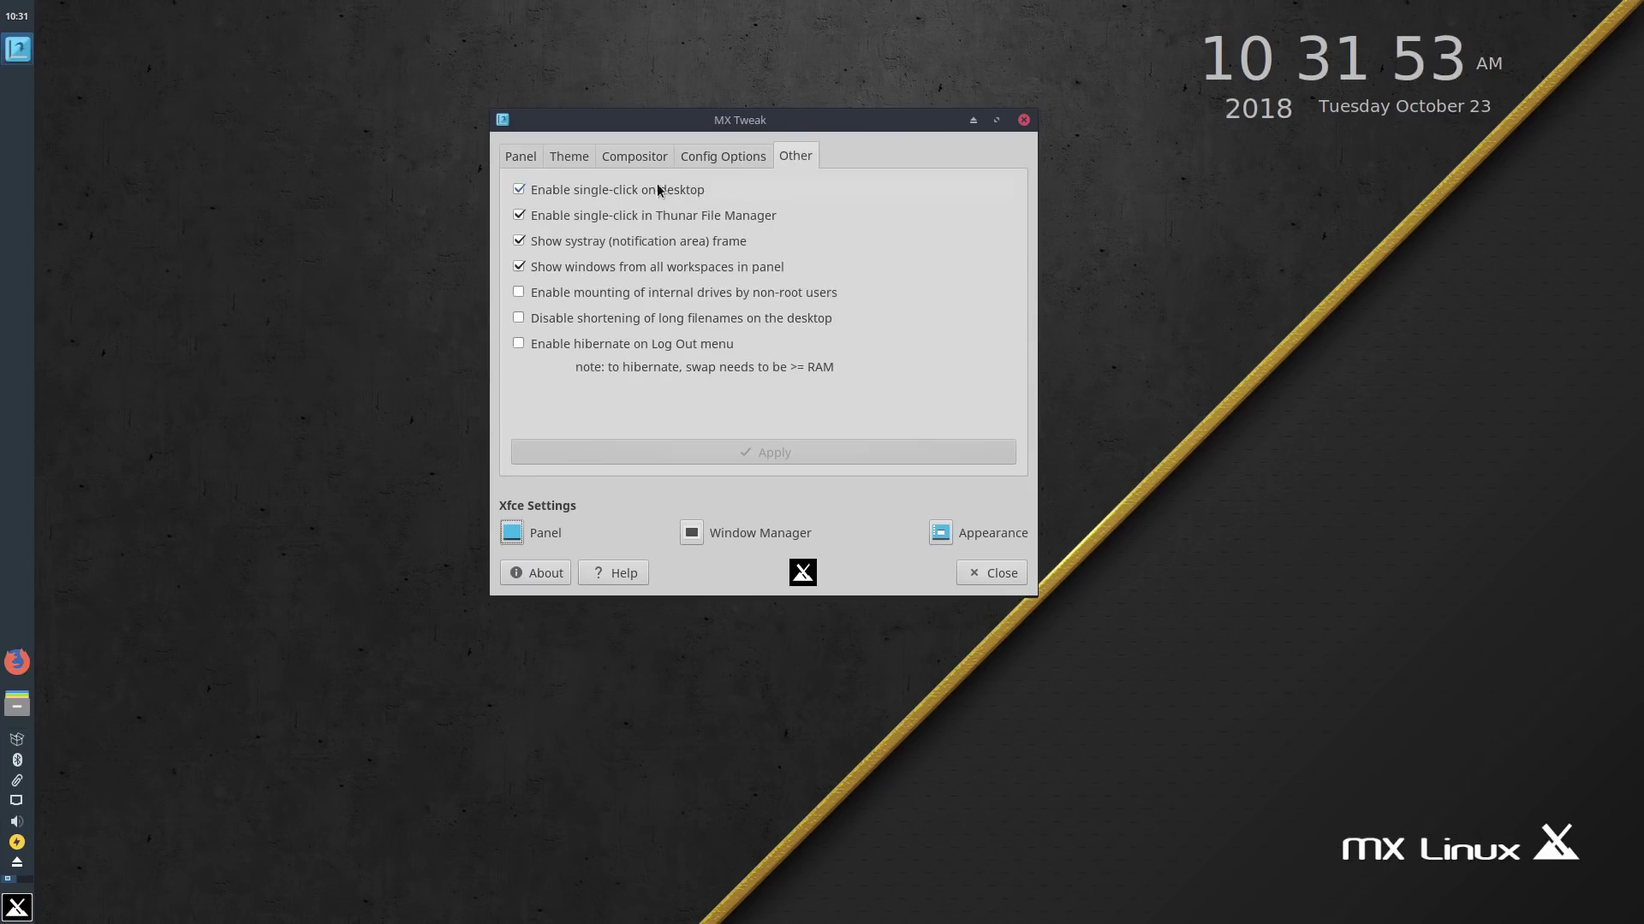
{"action": "left_click", "coordinate": [644, 158]}
Step: Apply the Numix Themes and Icons theme set from the Theme tab
{"action": "left_click", "coordinate": [563, 158]}
{"action": "left_click", "coordinate": [634, 212]}
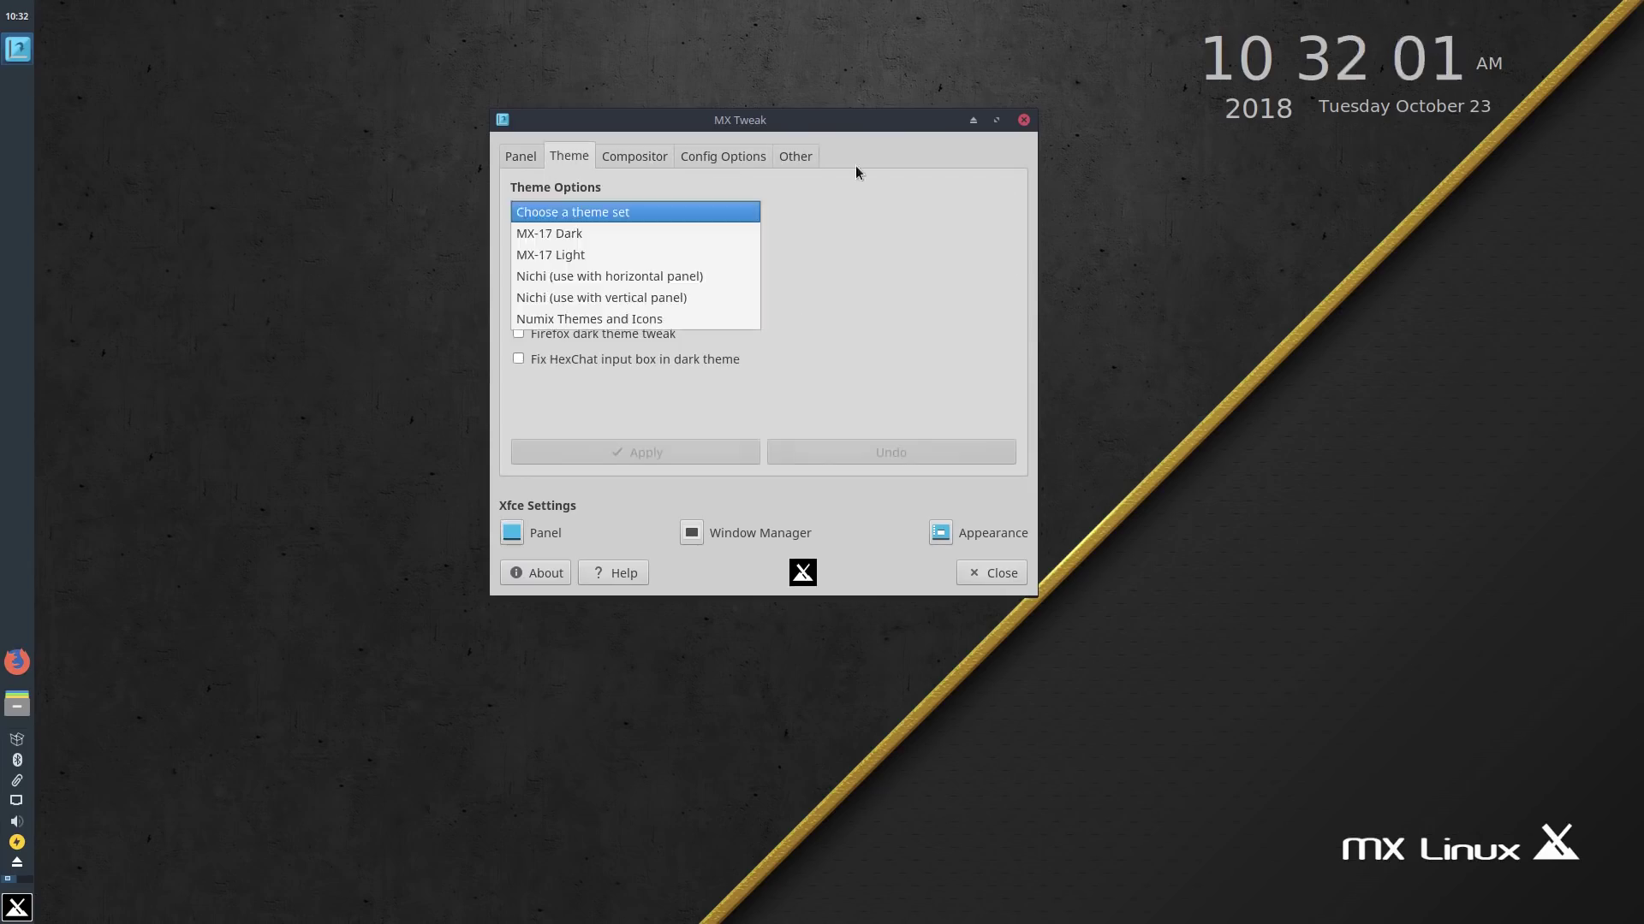
{"action": "left_click", "coordinate": [577, 319]}
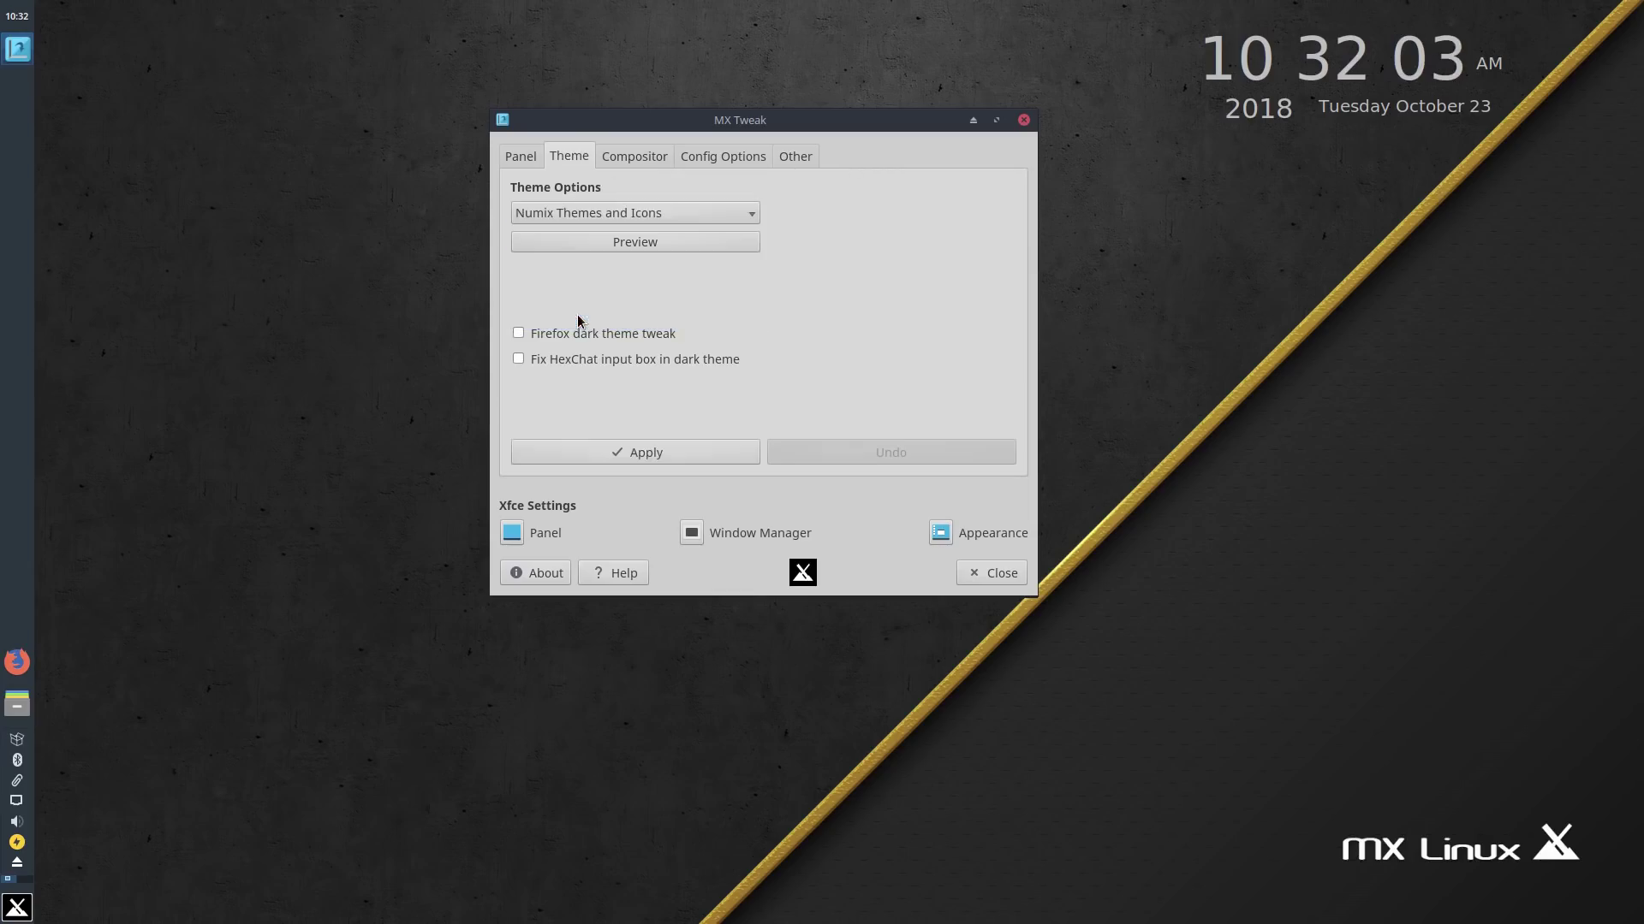
{"action": "left_click", "coordinate": [635, 448]}
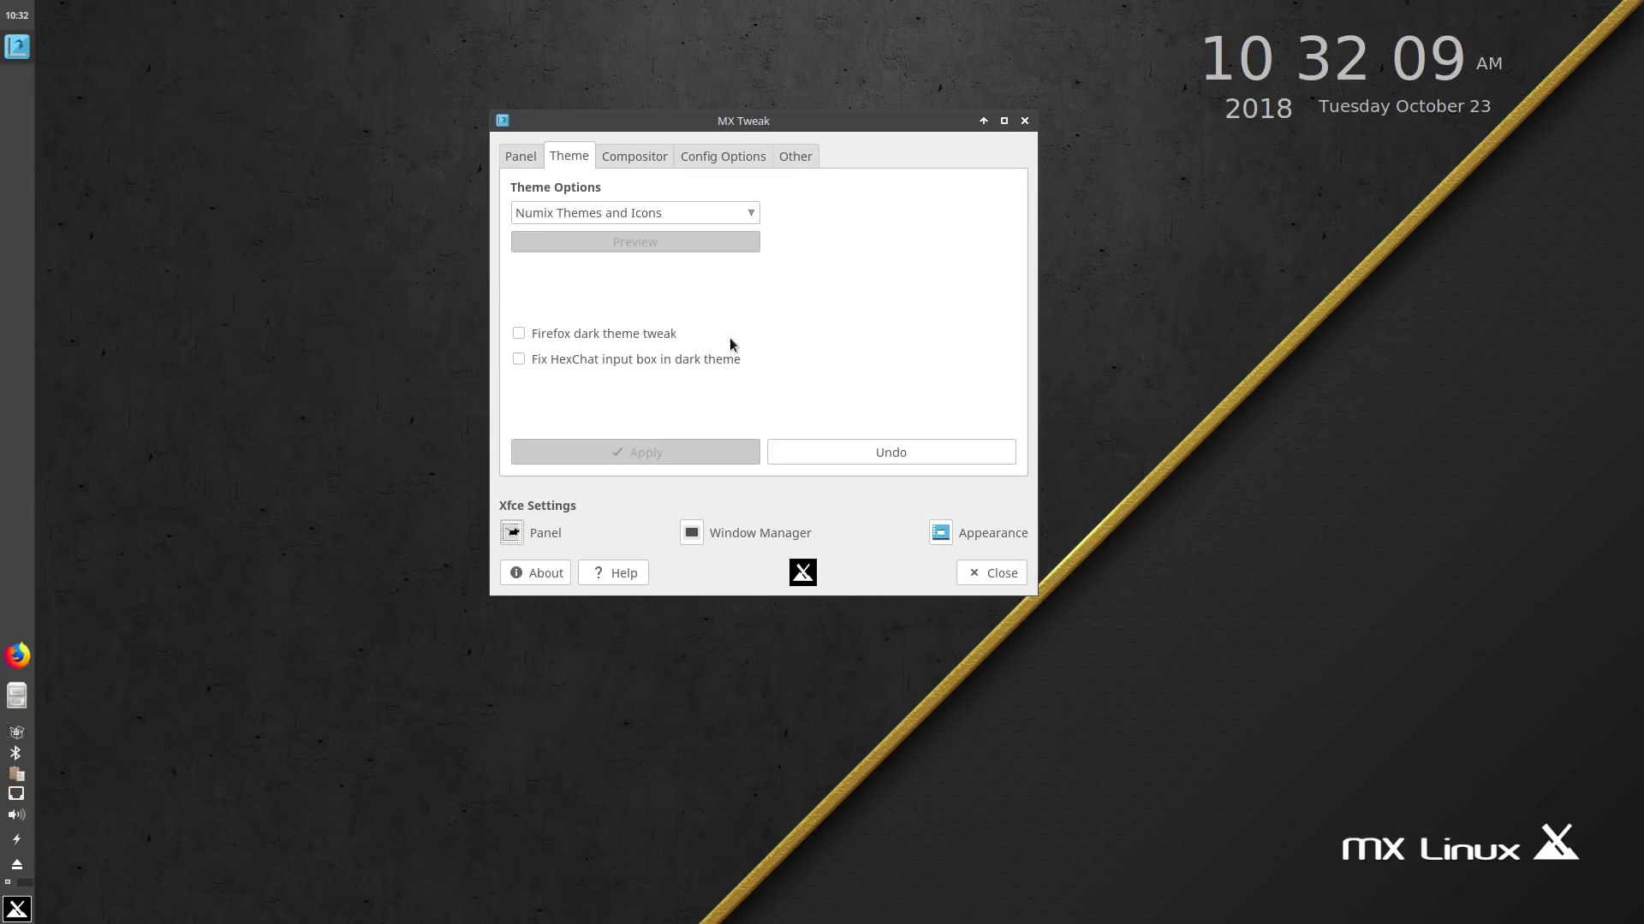
{"action": "left_click", "coordinate": [17, 908]}
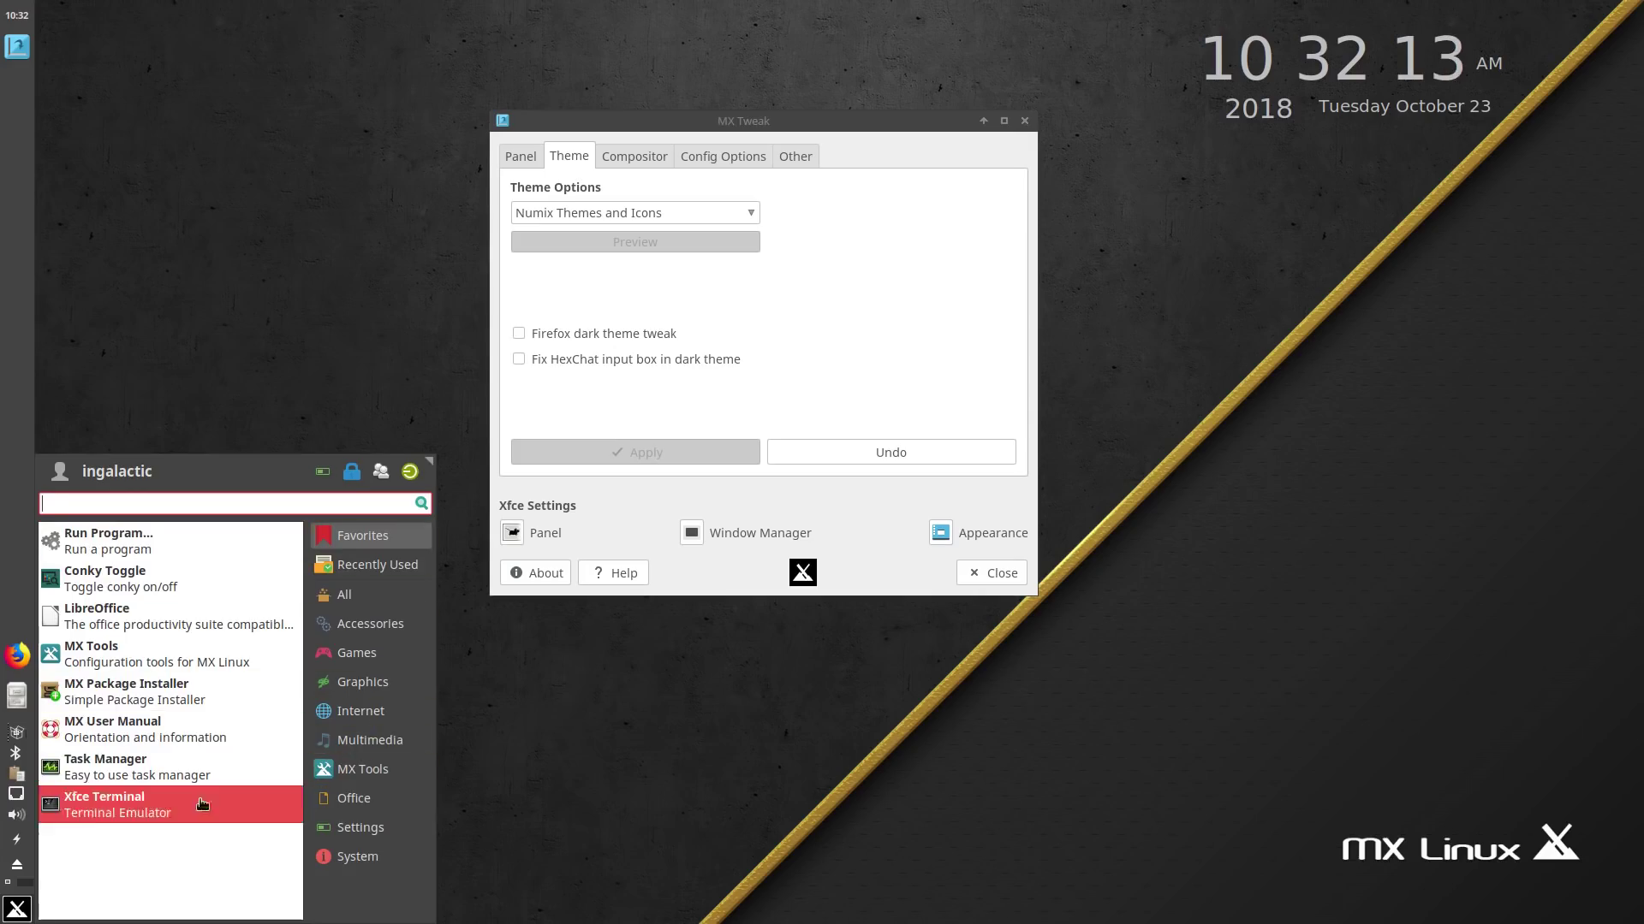
Step: Browse the Games, Accessories, All, Graphics, Multimedia and Settings menu categories, then close the menu
{"action": "left_click", "coordinate": [370, 642]}
{"action": "left_click", "coordinate": [377, 622]}
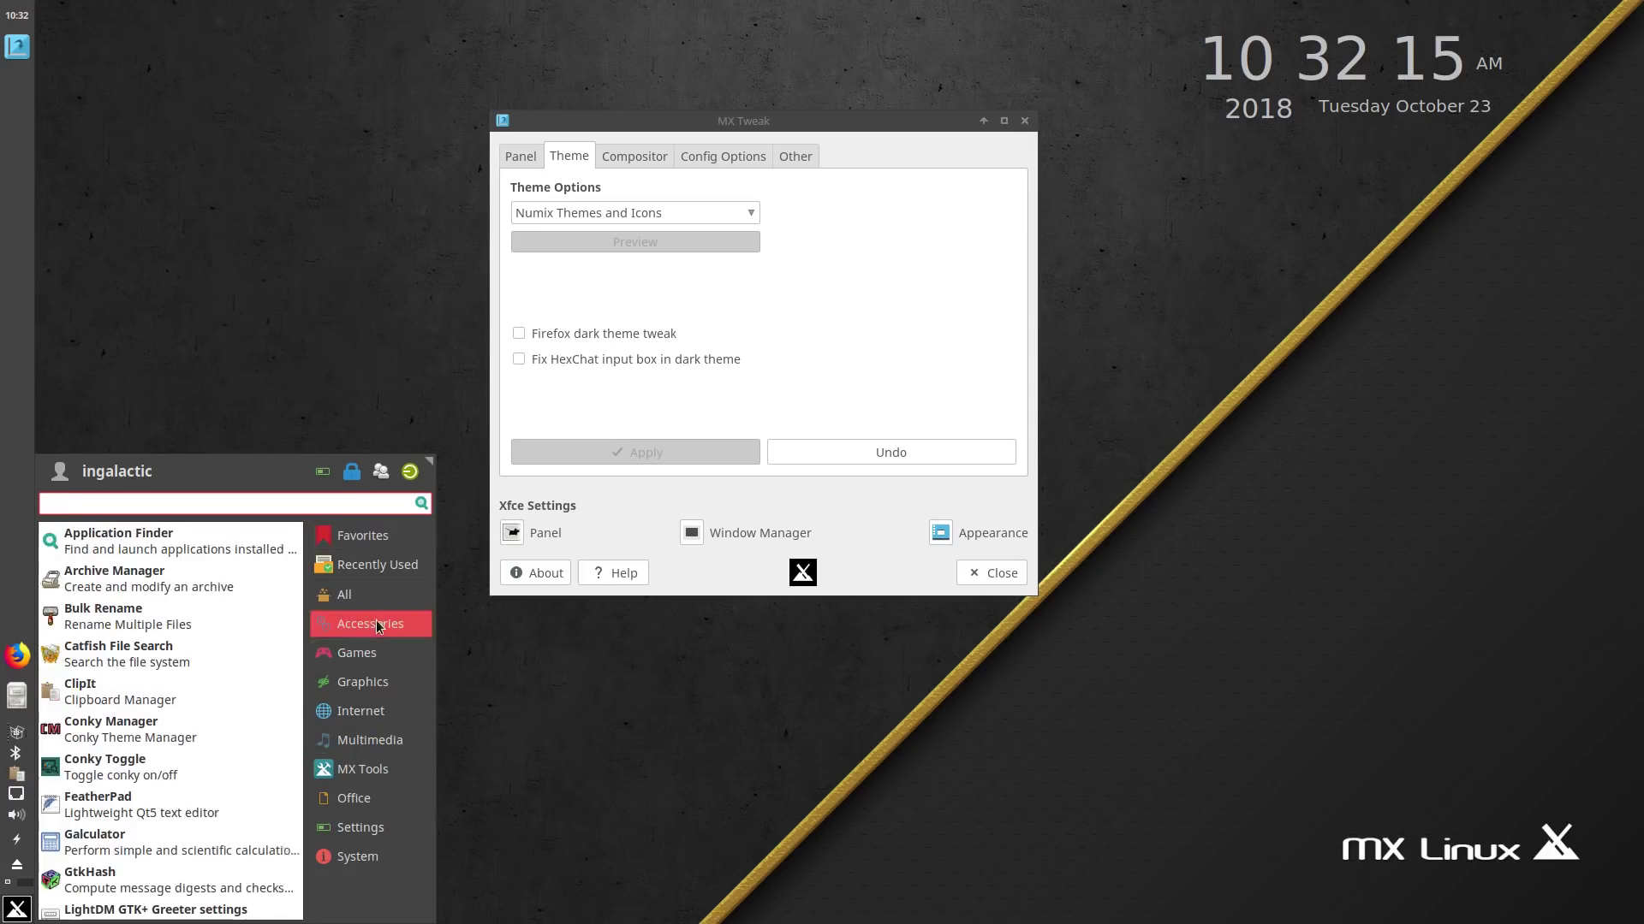
{"action": "left_click", "coordinate": [382, 590]}
{"action": "left_click", "coordinate": [368, 681]}
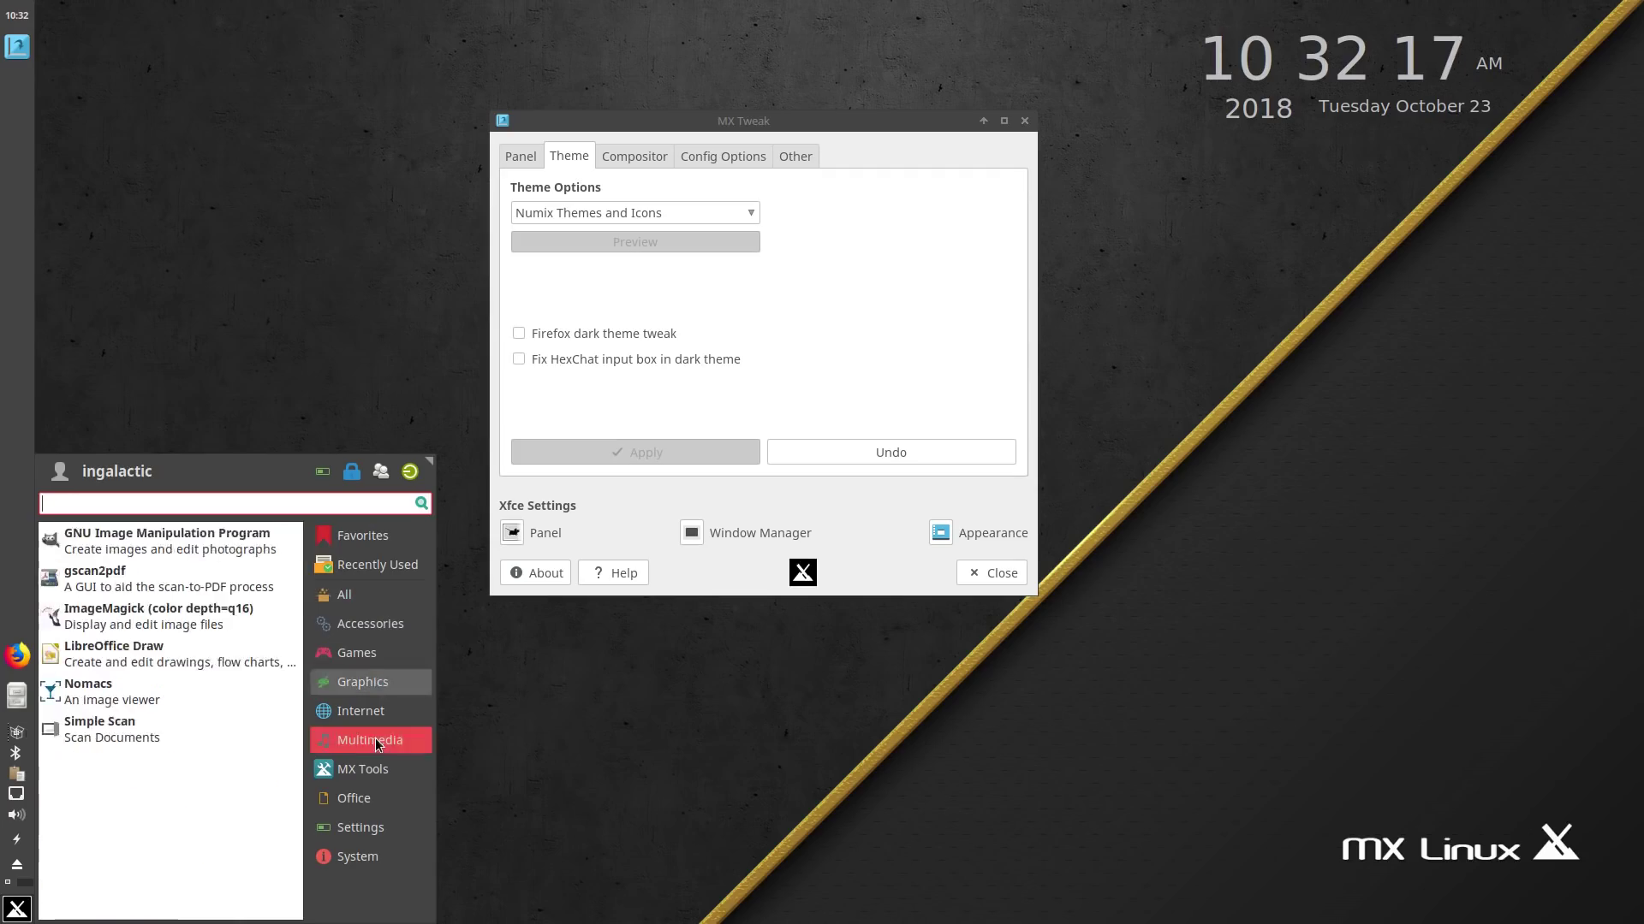
{"action": "left_click", "coordinate": [370, 740]}
{"action": "left_click", "coordinate": [368, 828]}
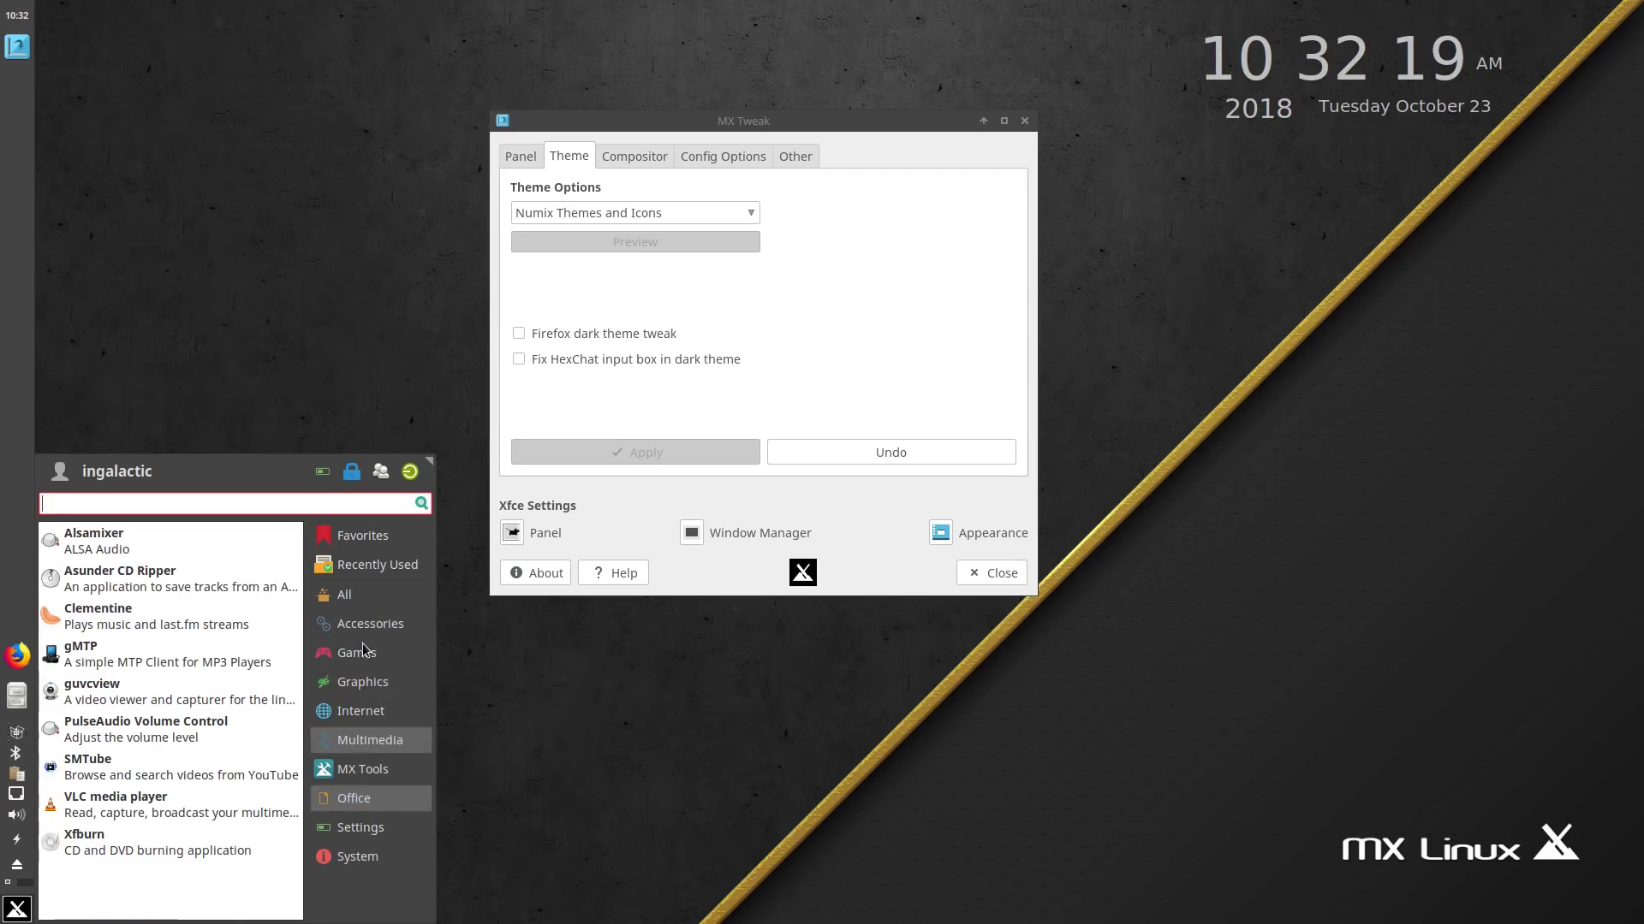
{"action": "left_click", "coordinate": [710, 347]}
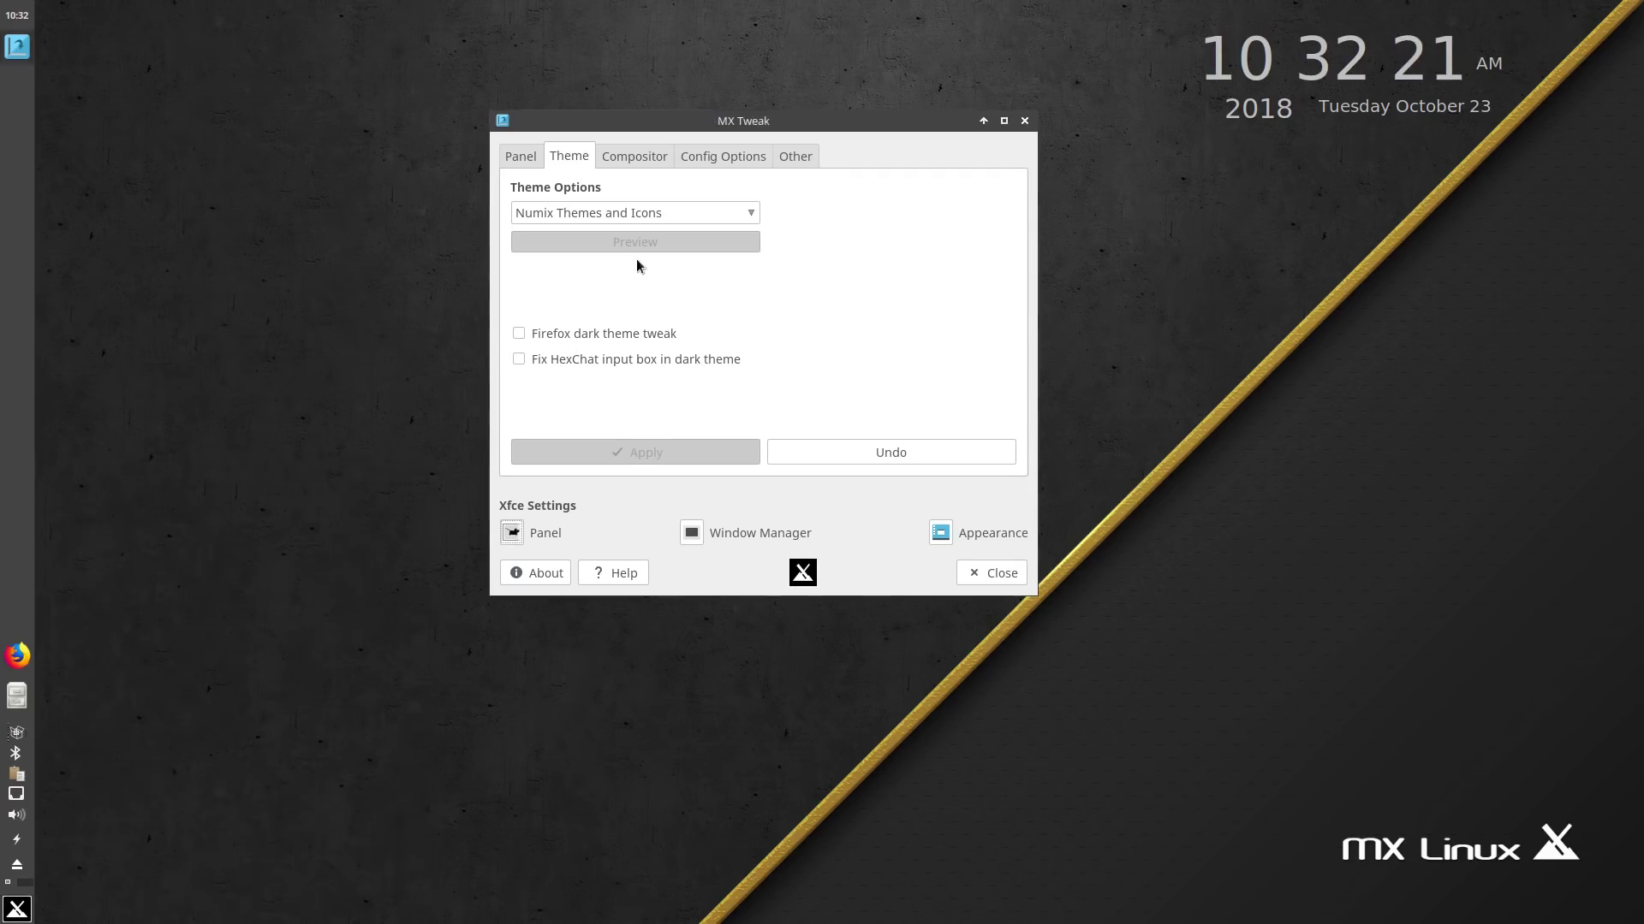
Step: Try MX-17 Dark, then apply the MX-17 Light theme set in MX Tweak
{"action": "left_click", "coordinate": [638, 216]}
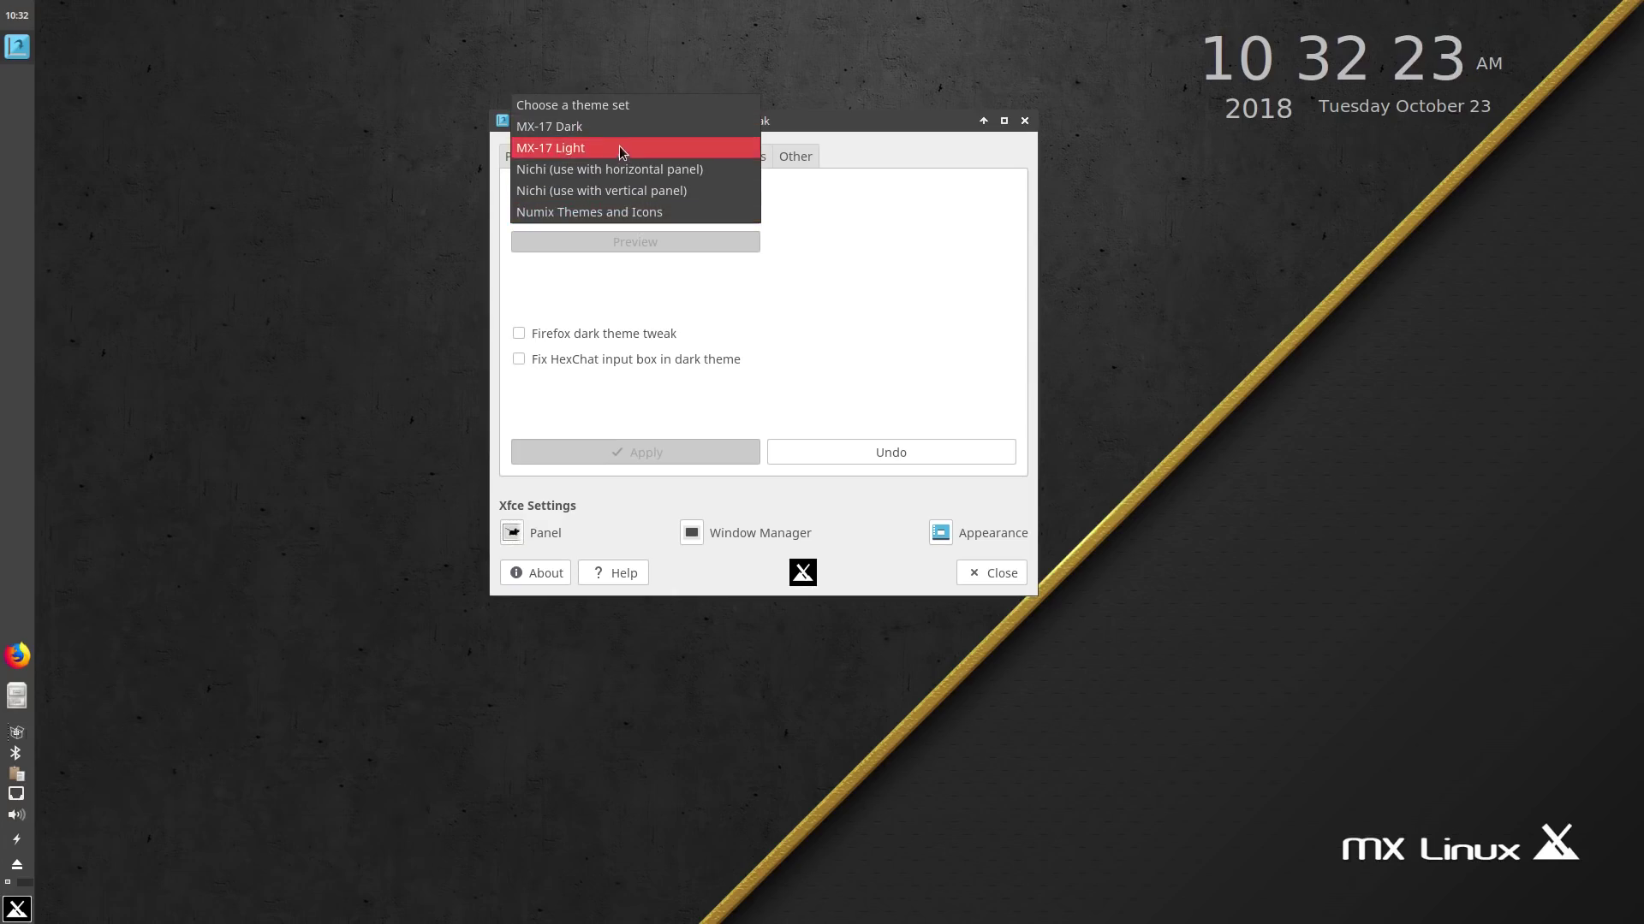
{"action": "left_click", "coordinate": [623, 129]}
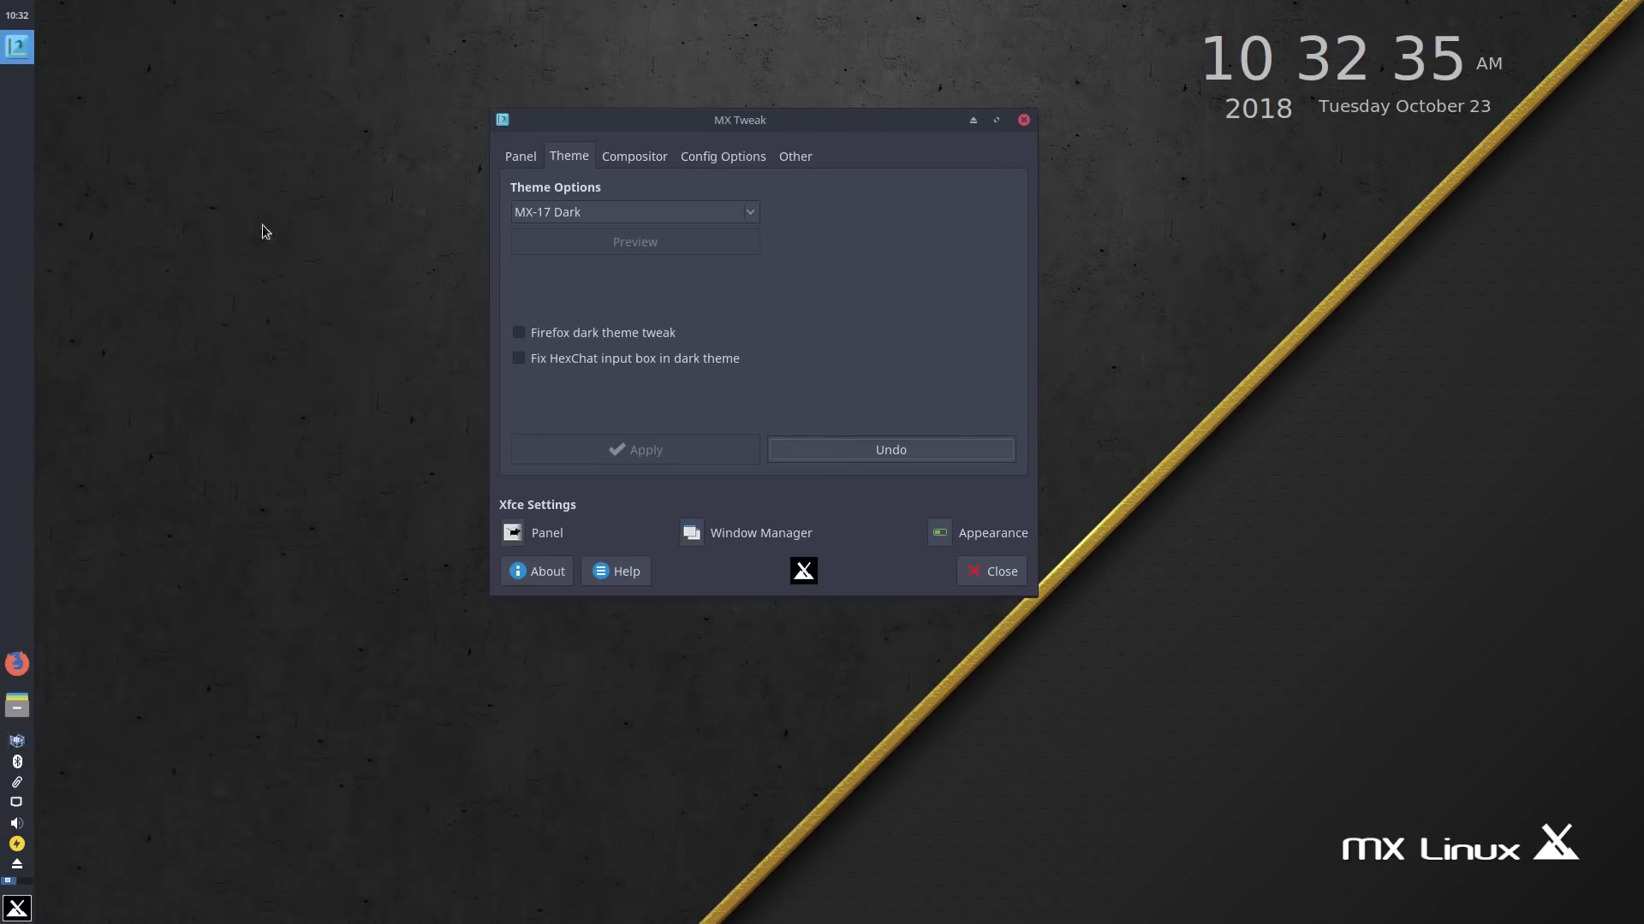
{"action": "left_click", "coordinate": [628, 211]}
{"action": "left_click", "coordinate": [614, 238]}
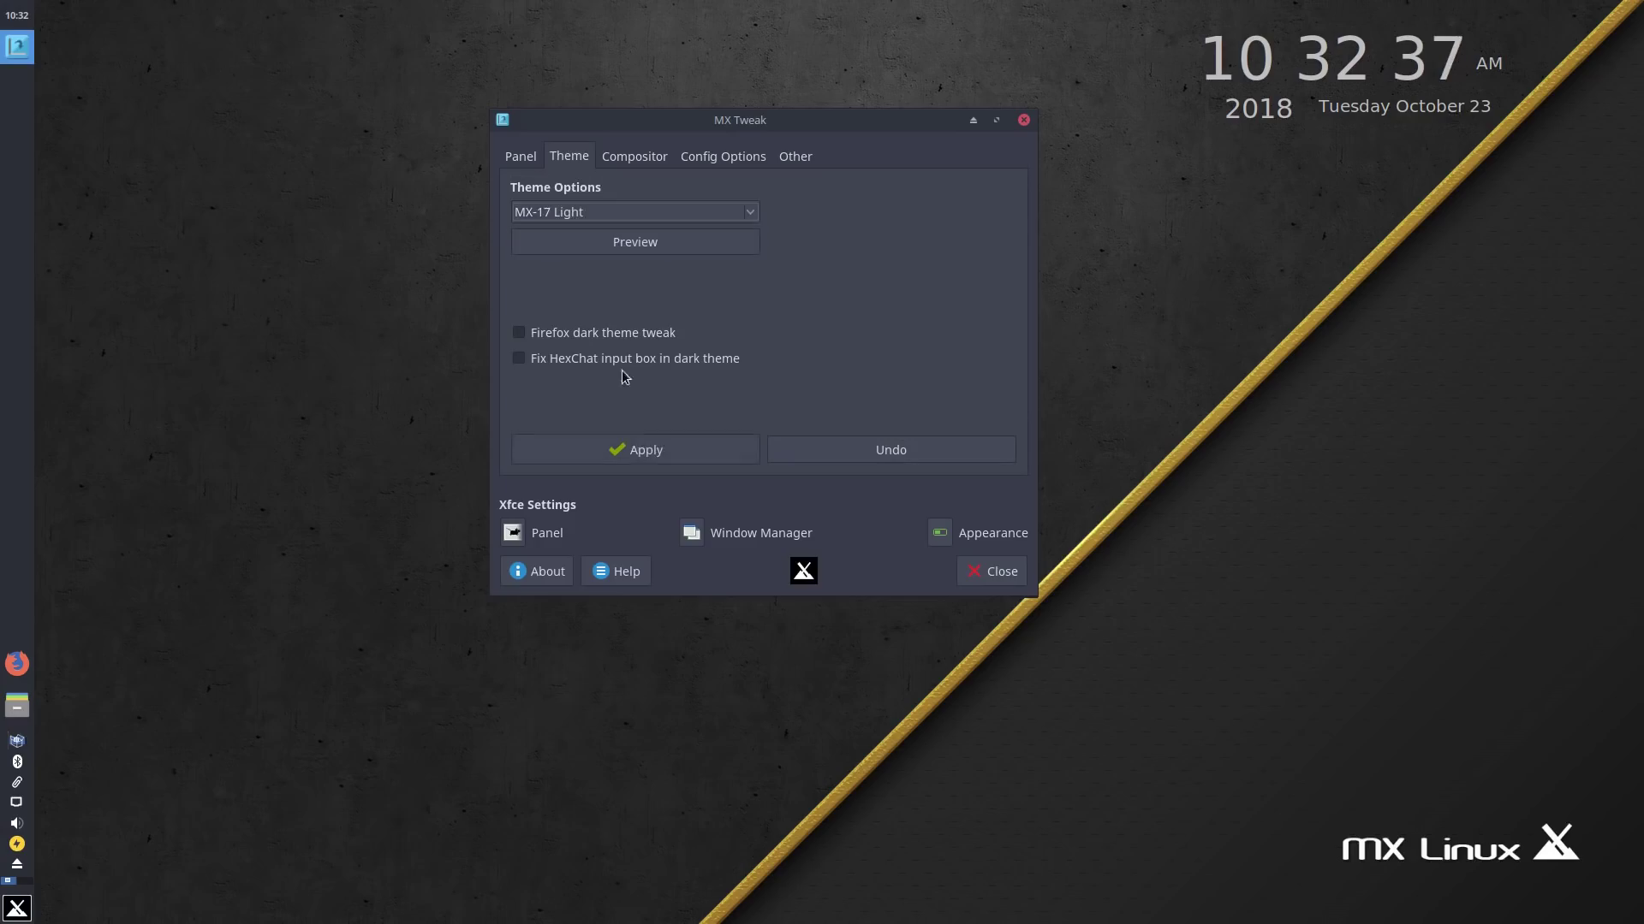
{"action": "left_click", "coordinate": [631, 452]}
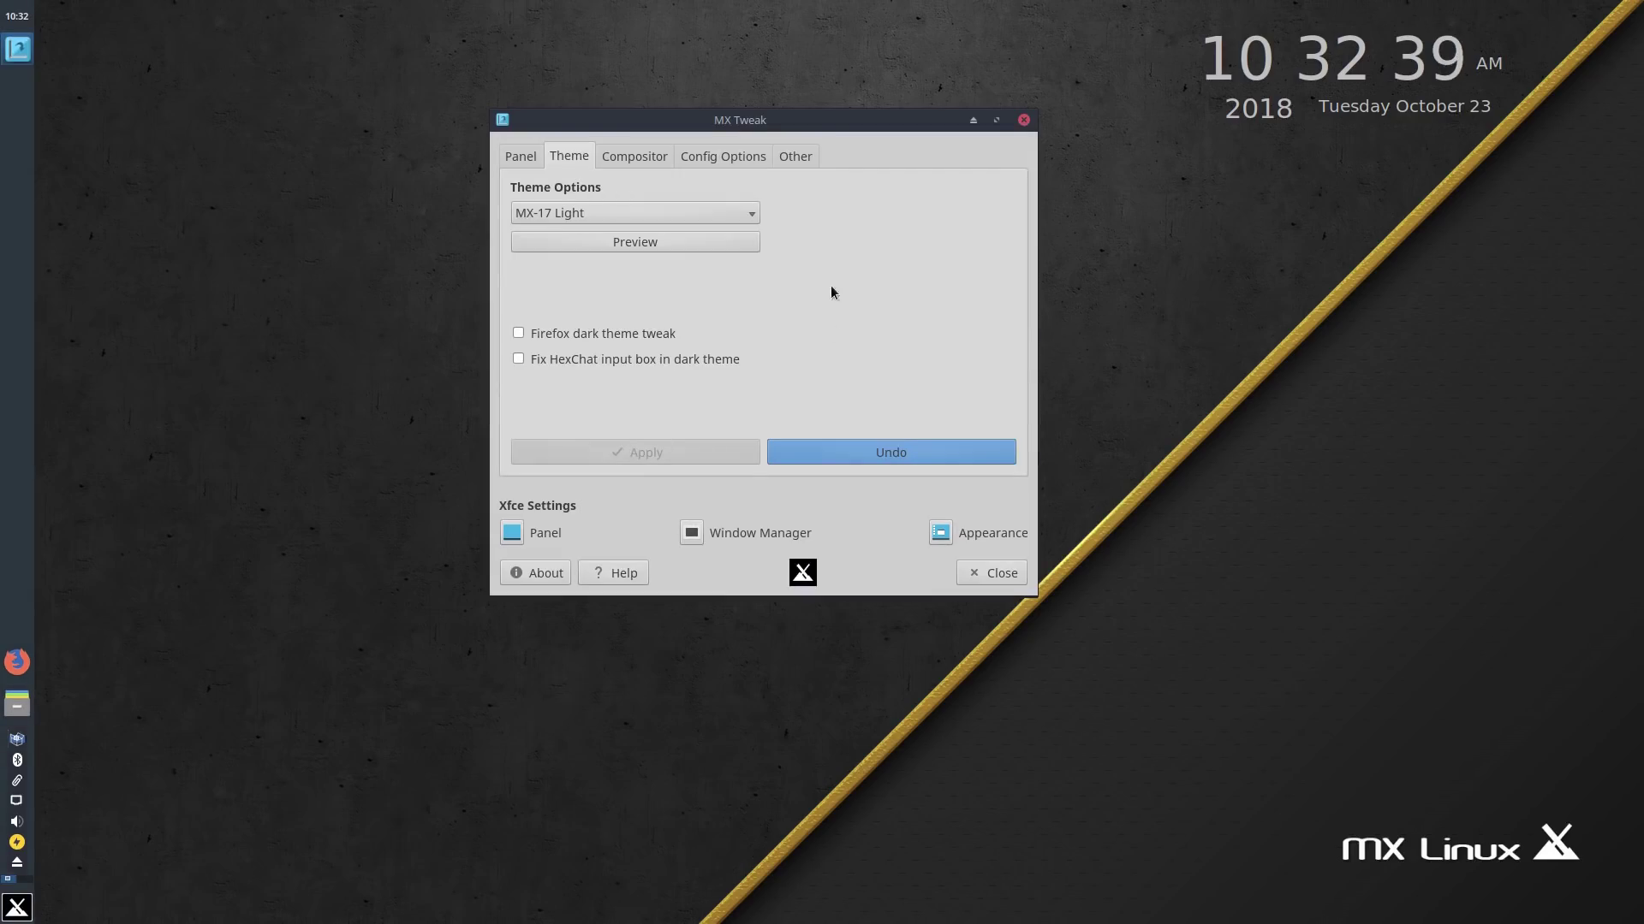
Step: View the Compositor and Config Options tabs, then close MX Tweak
{"action": "left_click", "coordinate": [659, 154]}
{"action": "left_click", "coordinate": [741, 158]}
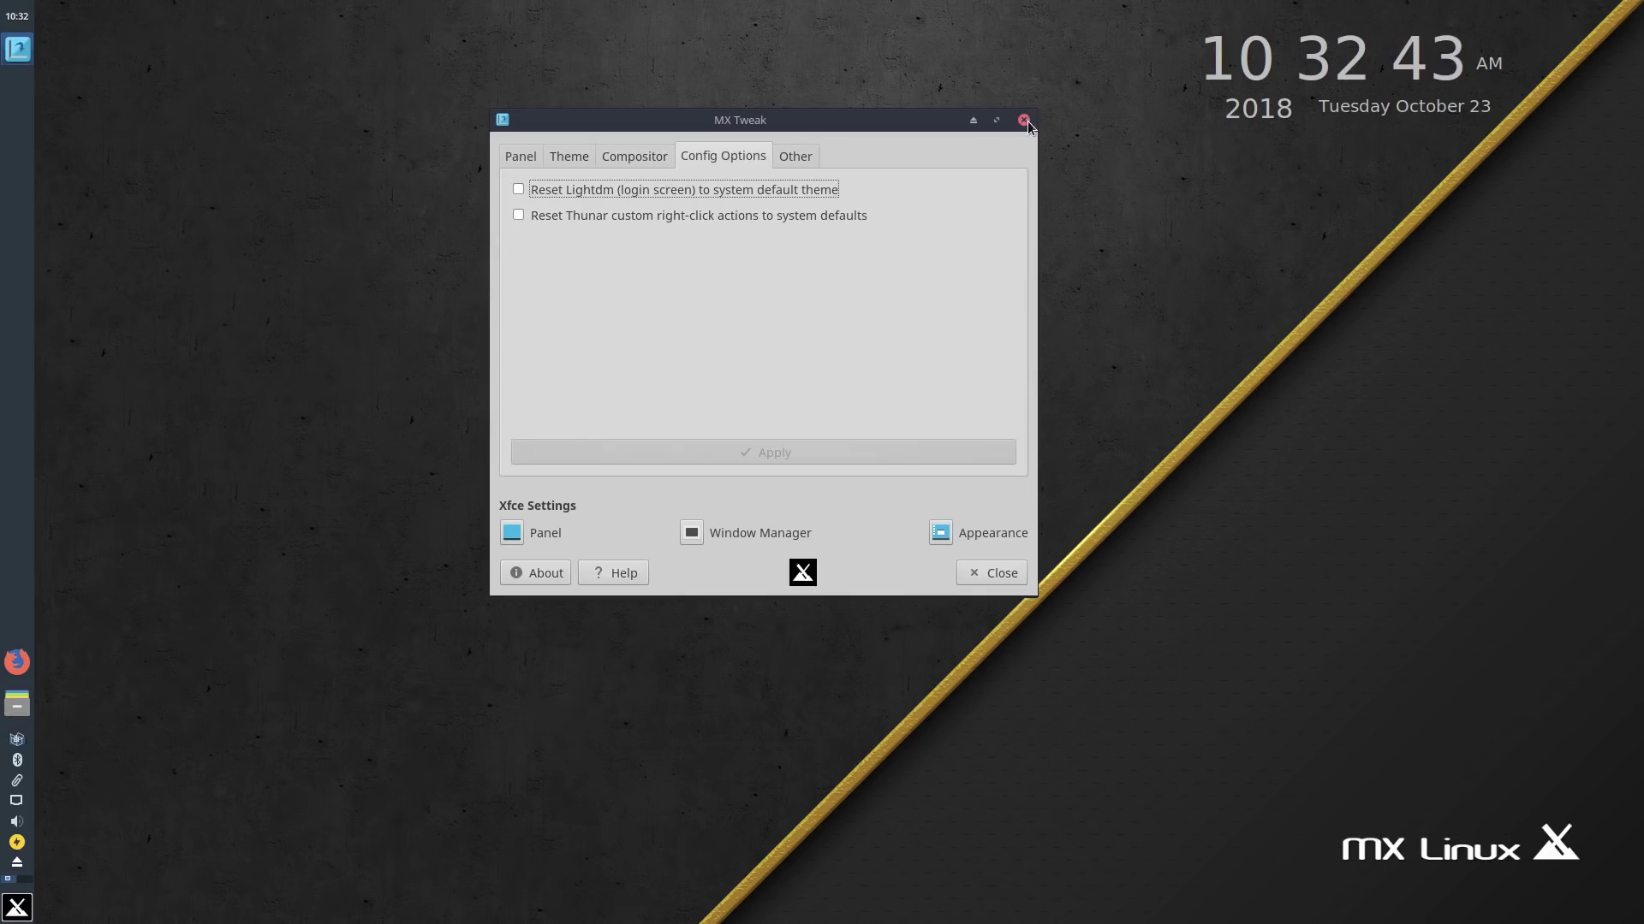
{"action": "left_click", "coordinate": [1023, 120]}
Step: Open Popular Apps from MX Welcome and expand then collapse the Browser category
{"action": "left_click", "coordinate": [800, 518]}
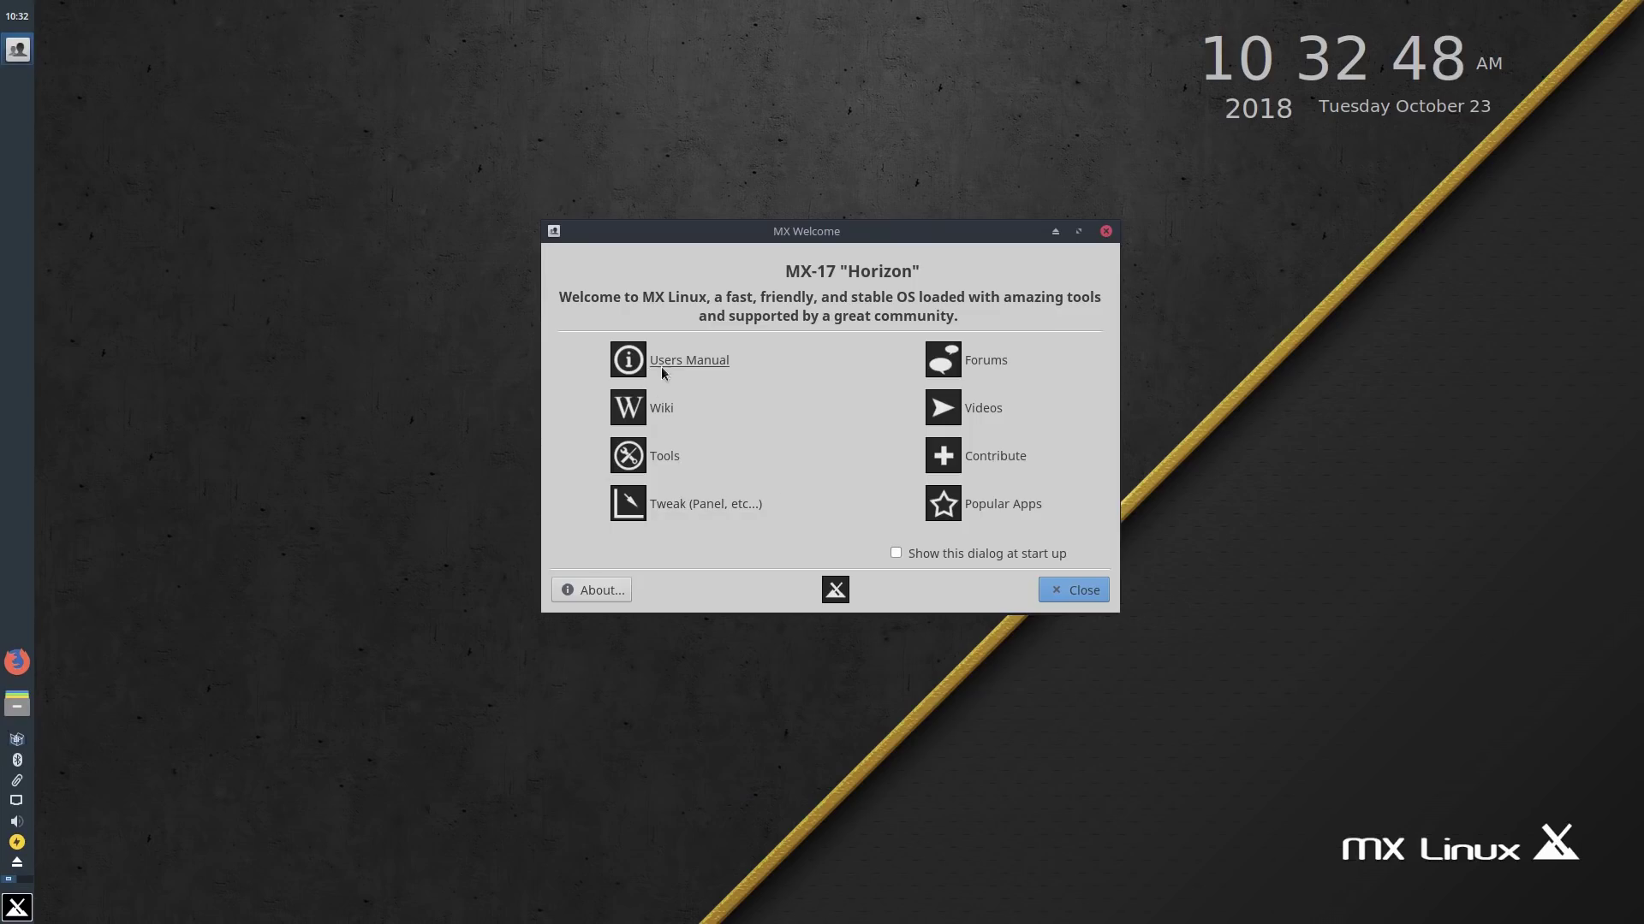
{"action": "left_click", "coordinate": [997, 507]}
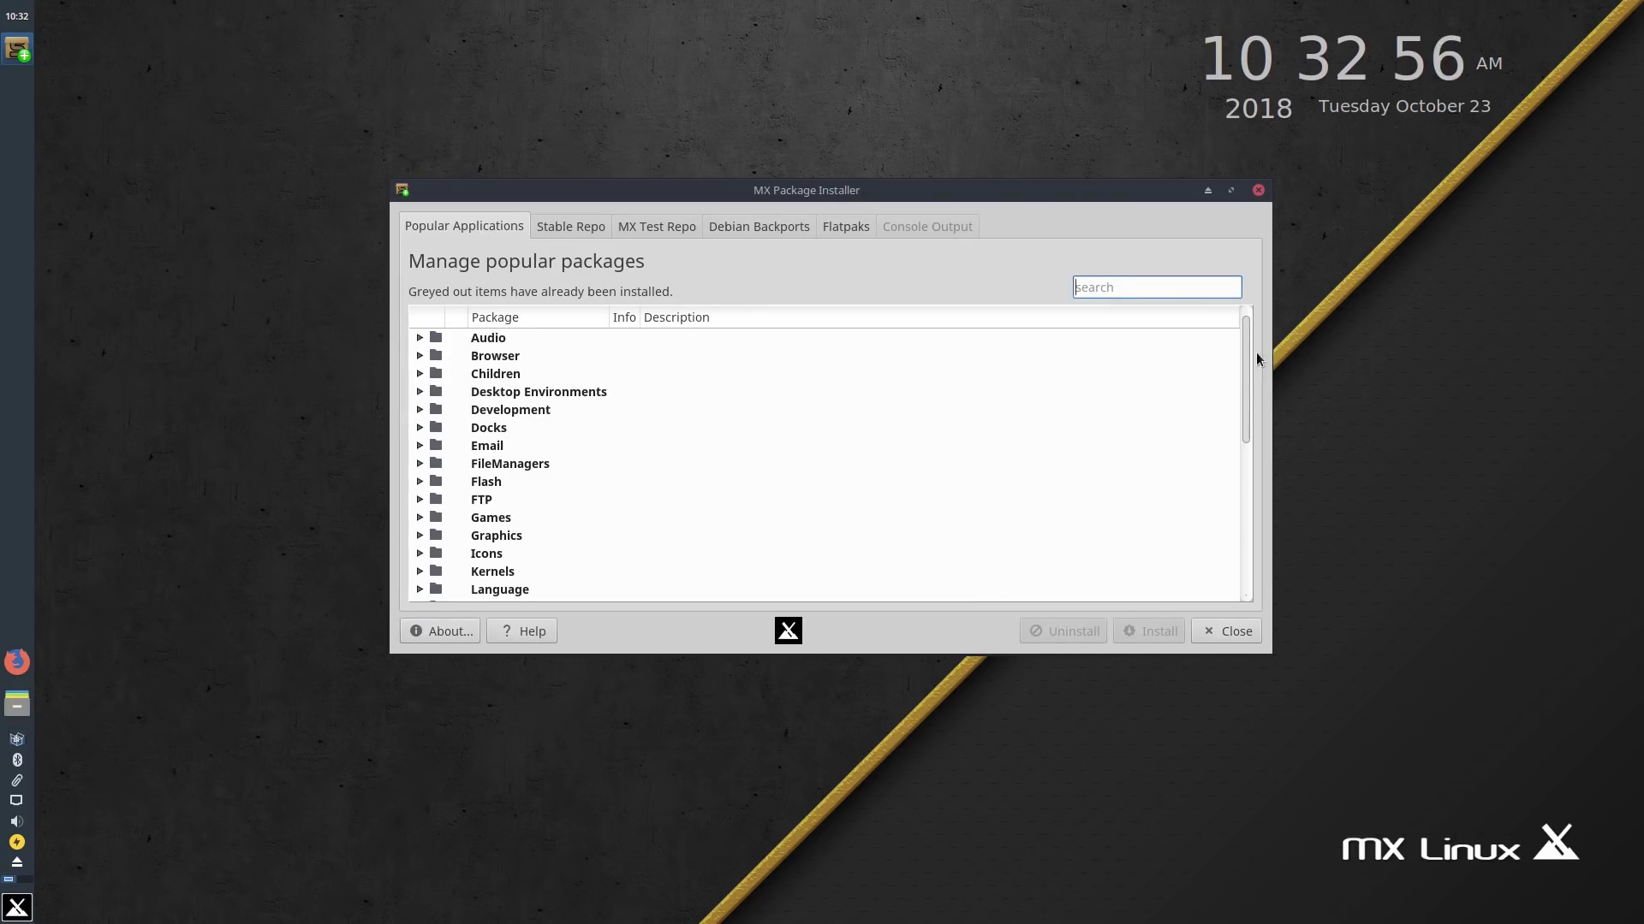
{"action": "left_click_drag", "start_coordinate": [1248, 356], "coordinate": [1254, 265]}
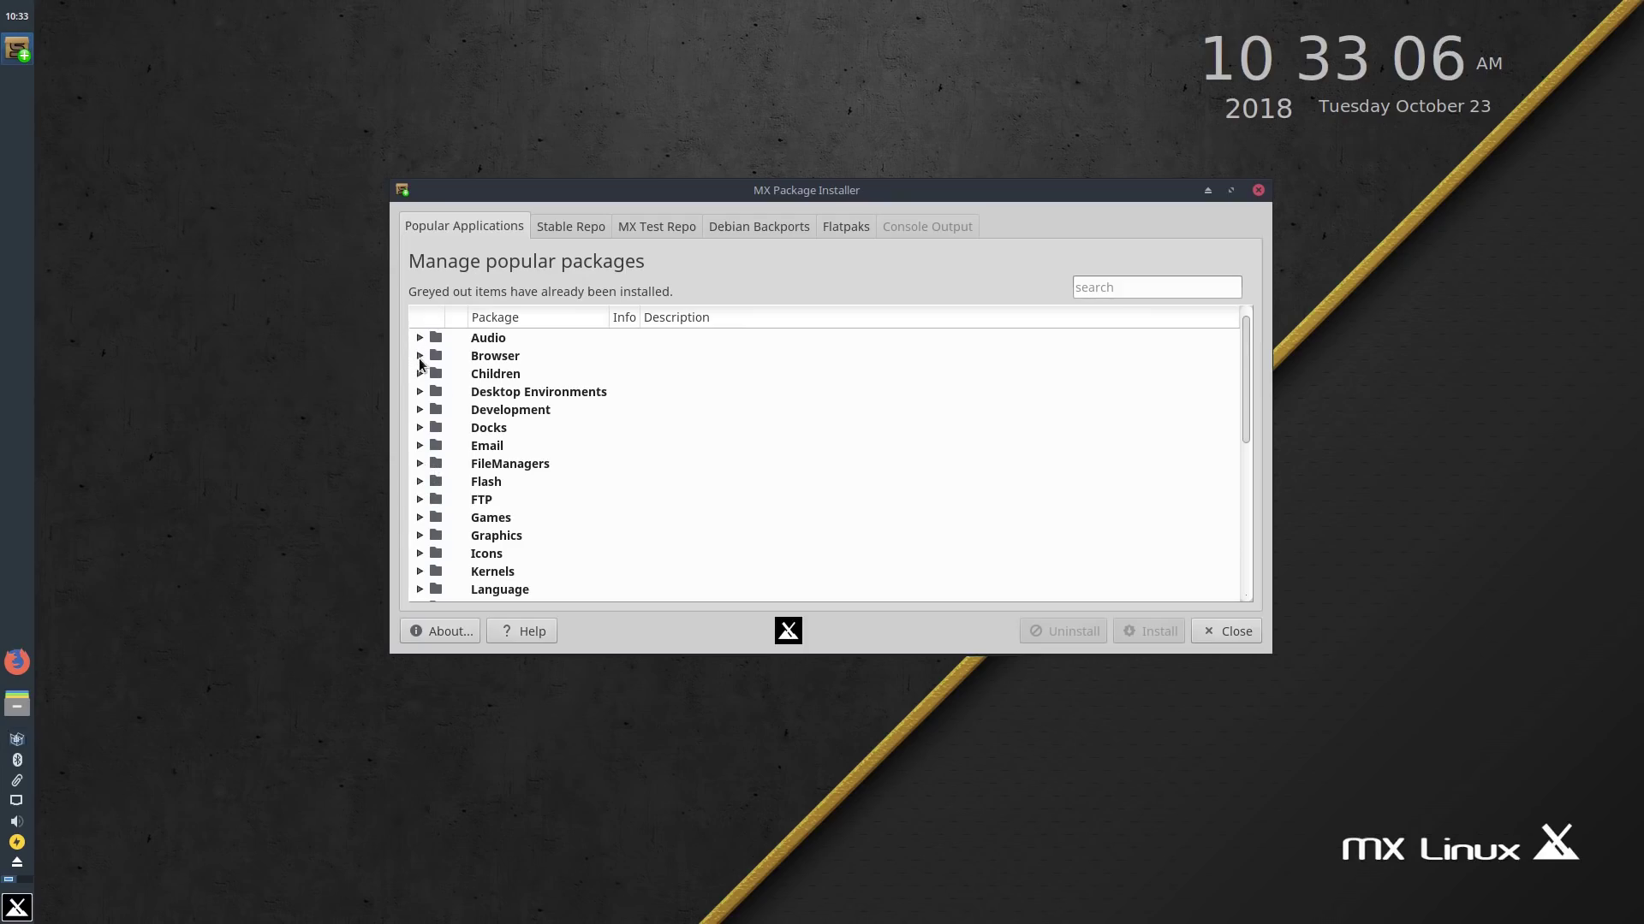
{"action": "left_click", "coordinate": [420, 359]}
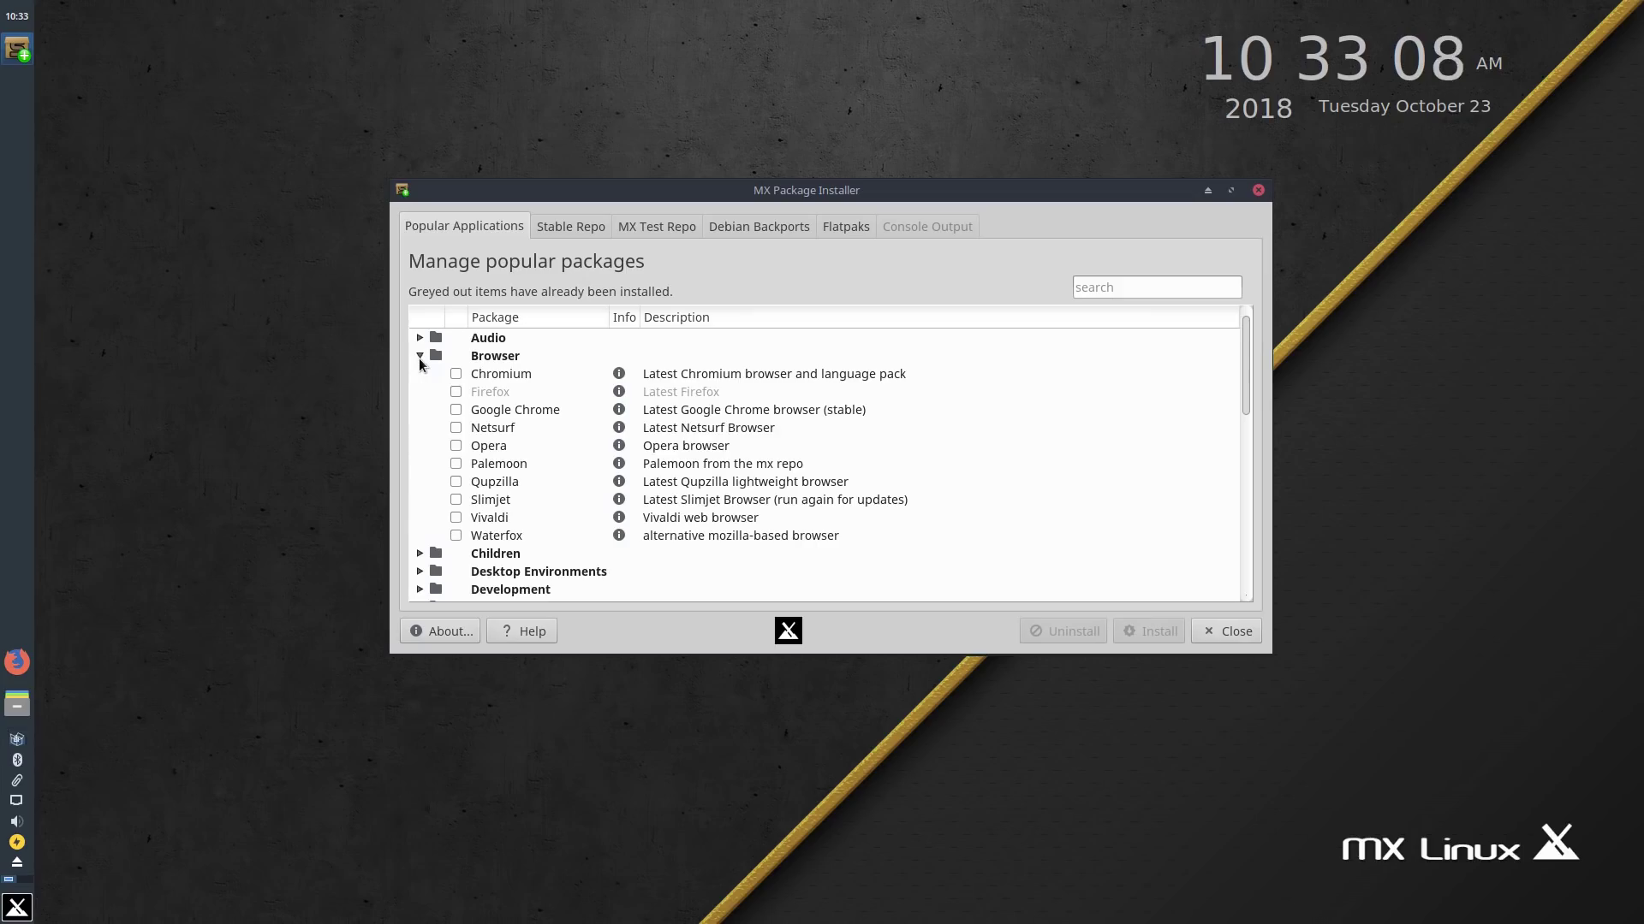
{"action": "scroll", "coordinate": [505, 432], "scroll_direction": "down", "scroll_amount": 2}
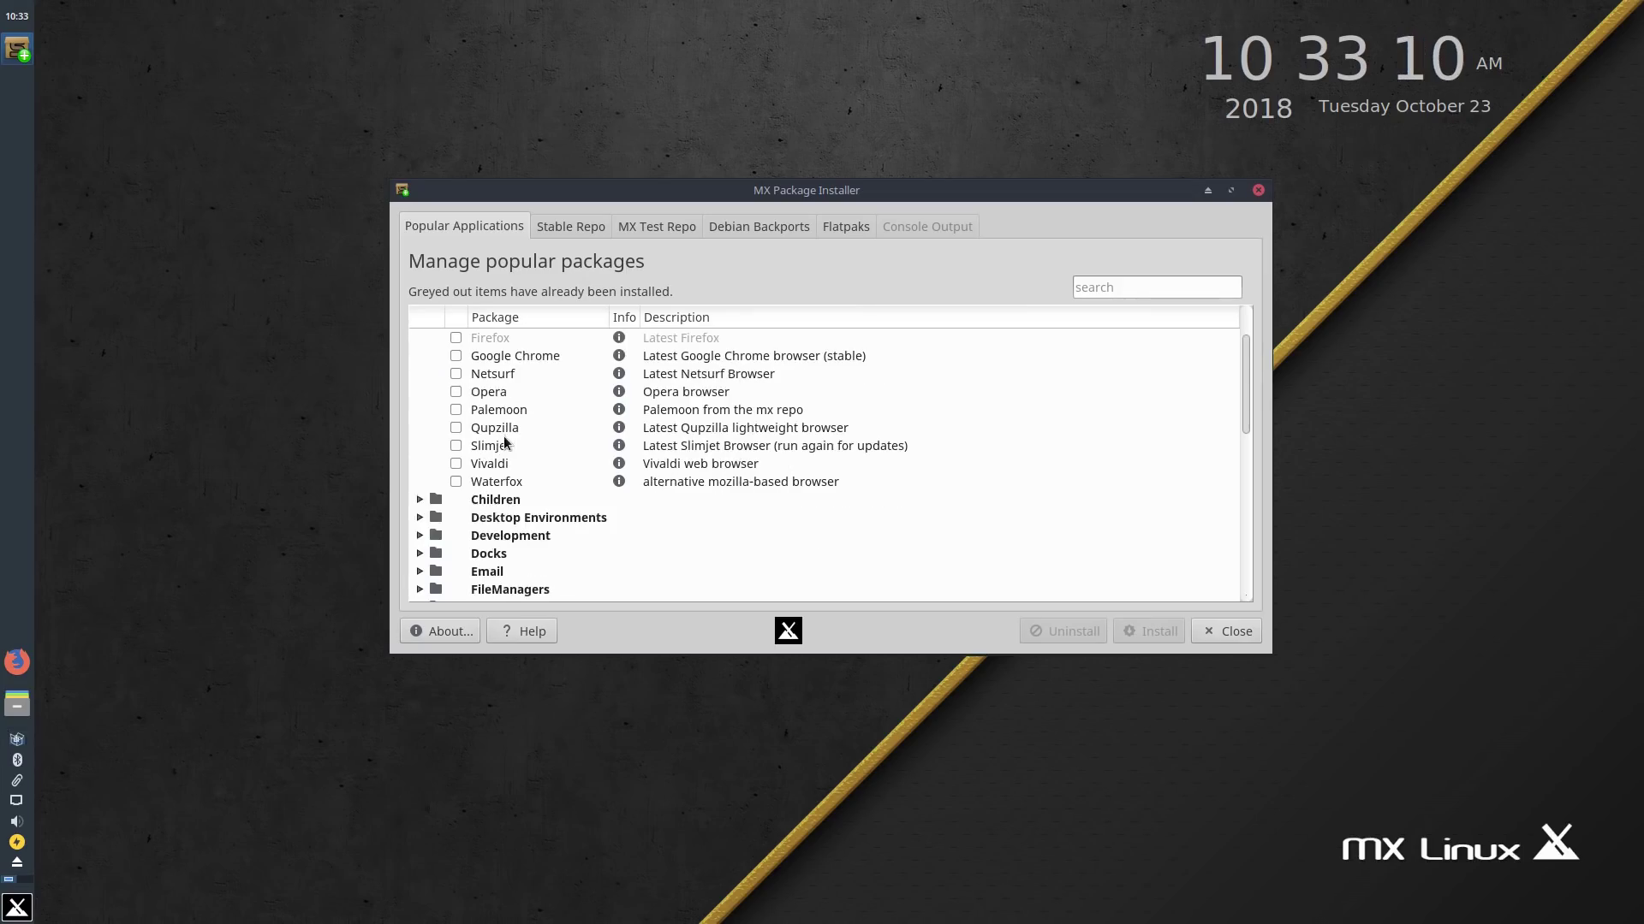
{"action": "scroll", "coordinate": [505, 441], "scroll_direction": "up", "scroll_amount": 2}
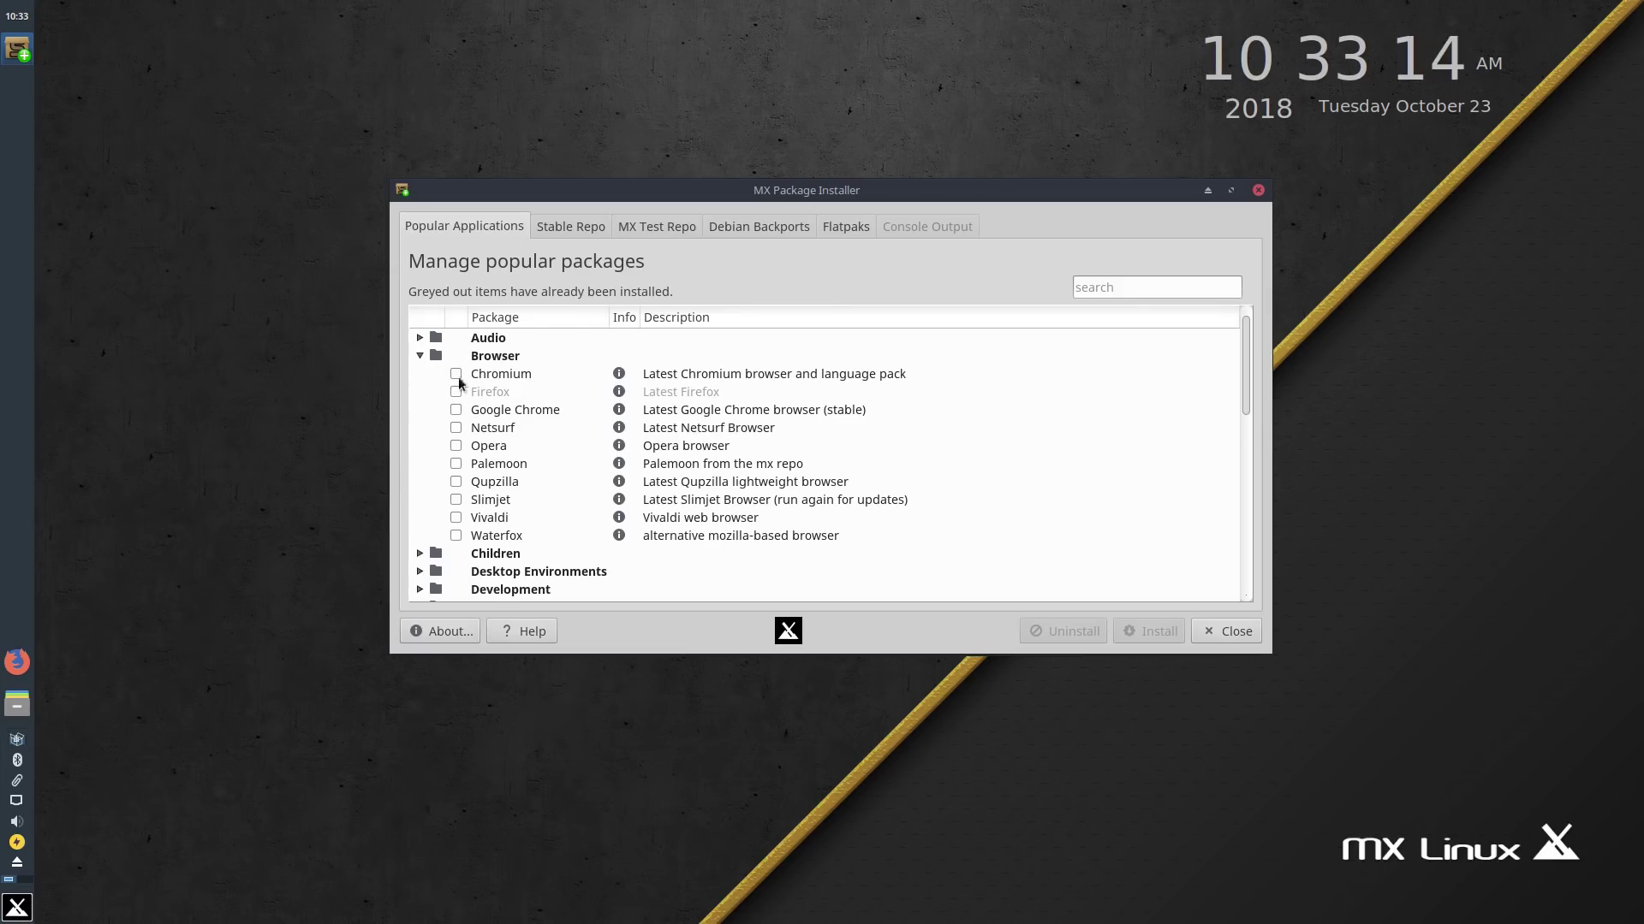
{"action": "left_click", "coordinate": [420, 355]}
Step: Browse the Audio and Games categories, then switch to the Stable Repo package list
{"action": "left_click", "coordinate": [420, 338]}
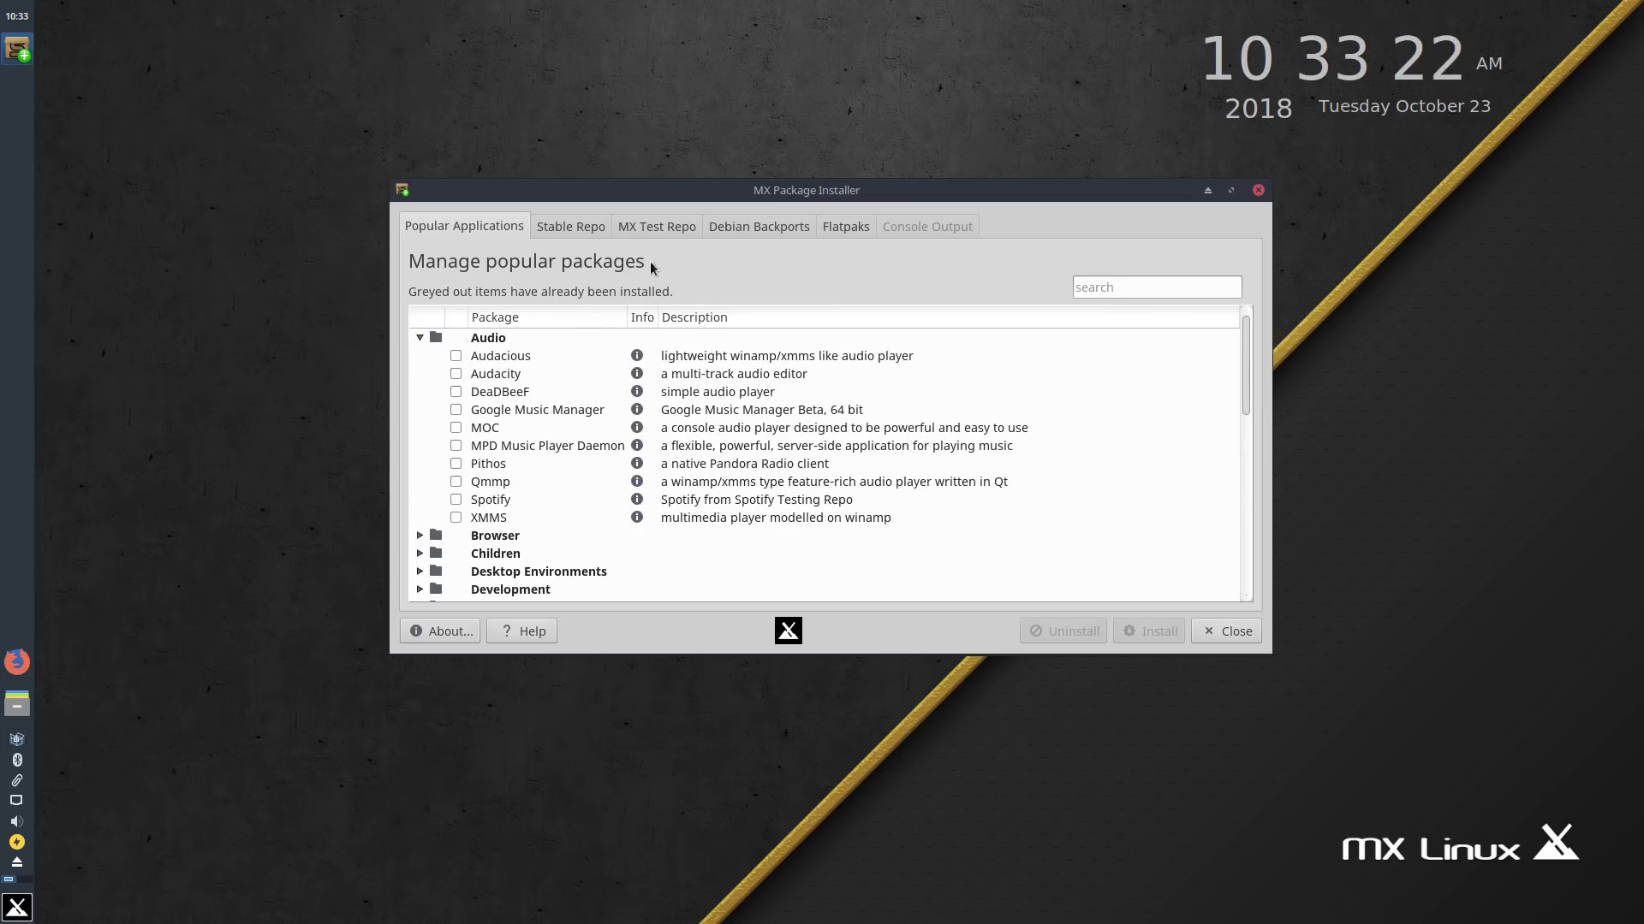
{"action": "left_click", "coordinate": [421, 336]}
{"action": "scroll", "coordinate": [480, 448], "scroll_direction": "down", "scroll_amount": 4}
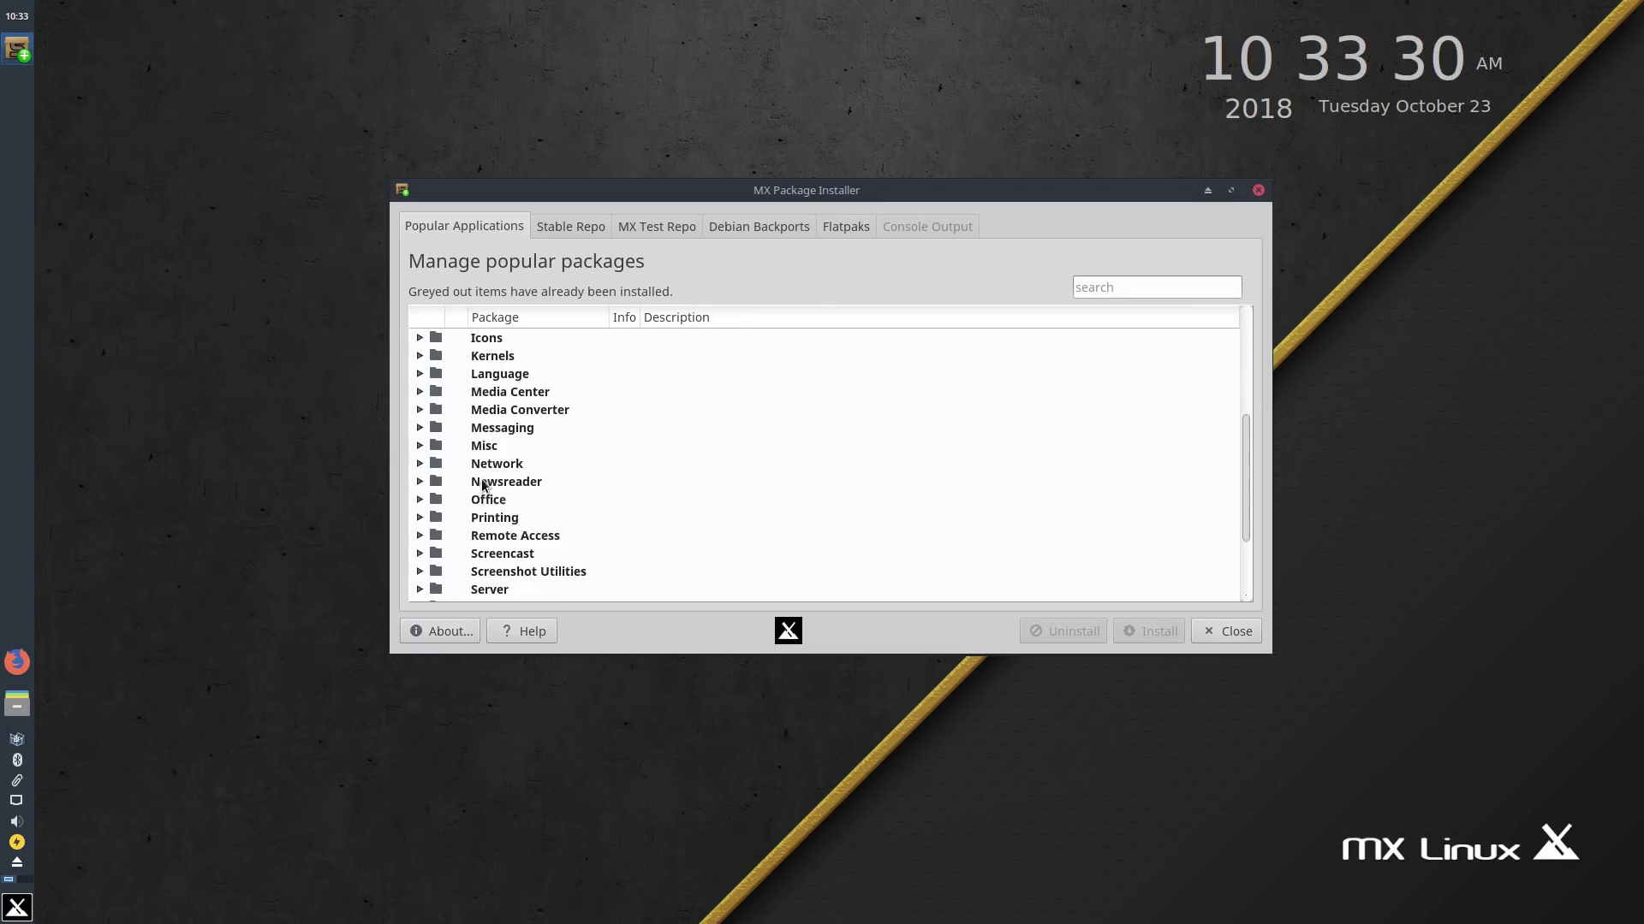
{"action": "scroll", "coordinate": [479, 488], "scroll_direction": "down", "scroll_amount": 2}
{"action": "scroll", "coordinate": [475, 492], "scroll_direction": "up", "scroll_amount": 4}
{"action": "scroll", "coordinate": [471, 490], "scroll_direction": "down", "scroll_amount": 4}
{"action": "scroll", "coordinate": [472, 487], "scroll_direction": "up", "scroll_amount": 4}
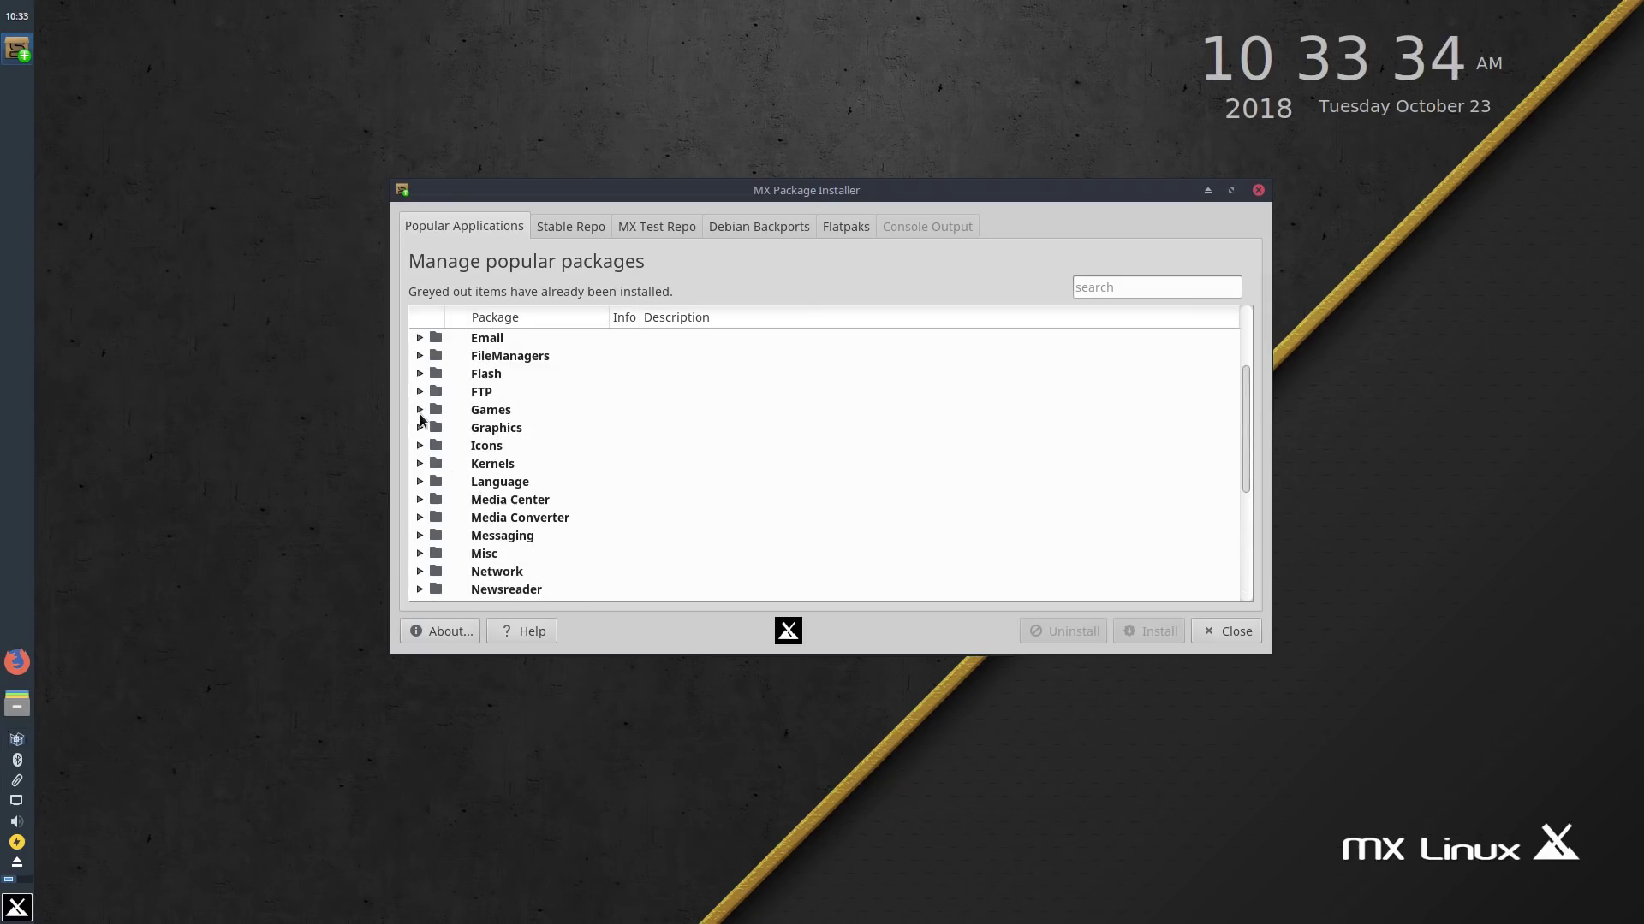
{"action": "left_click", "coordinate": [420, 410]}
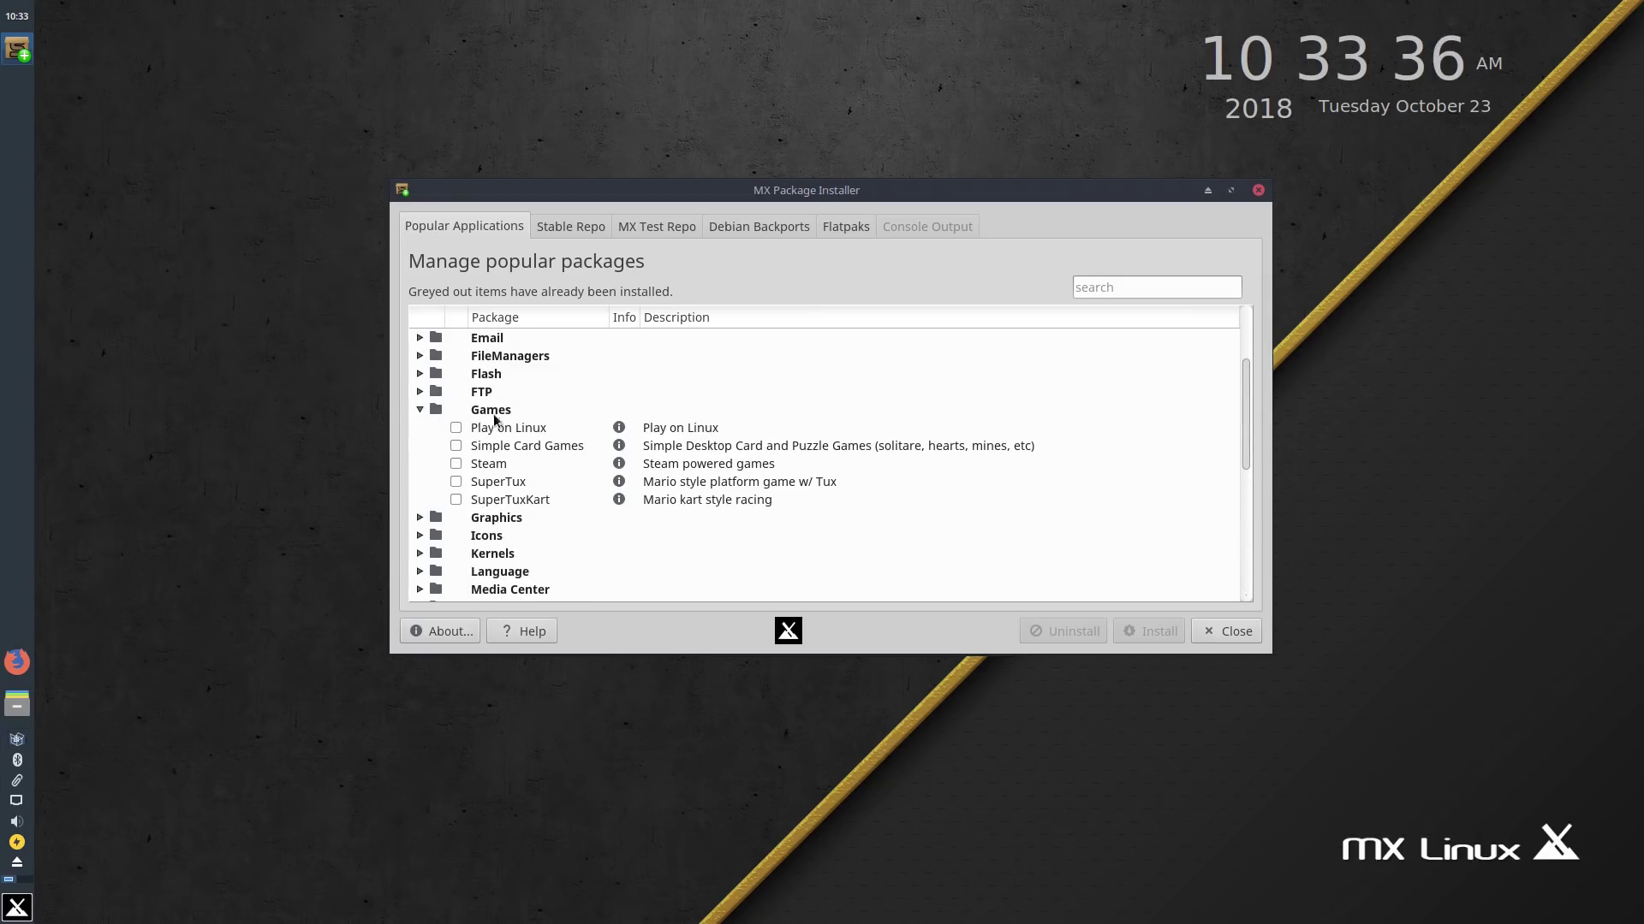
{"action": "left_click", "coordinate": [424, 408]}
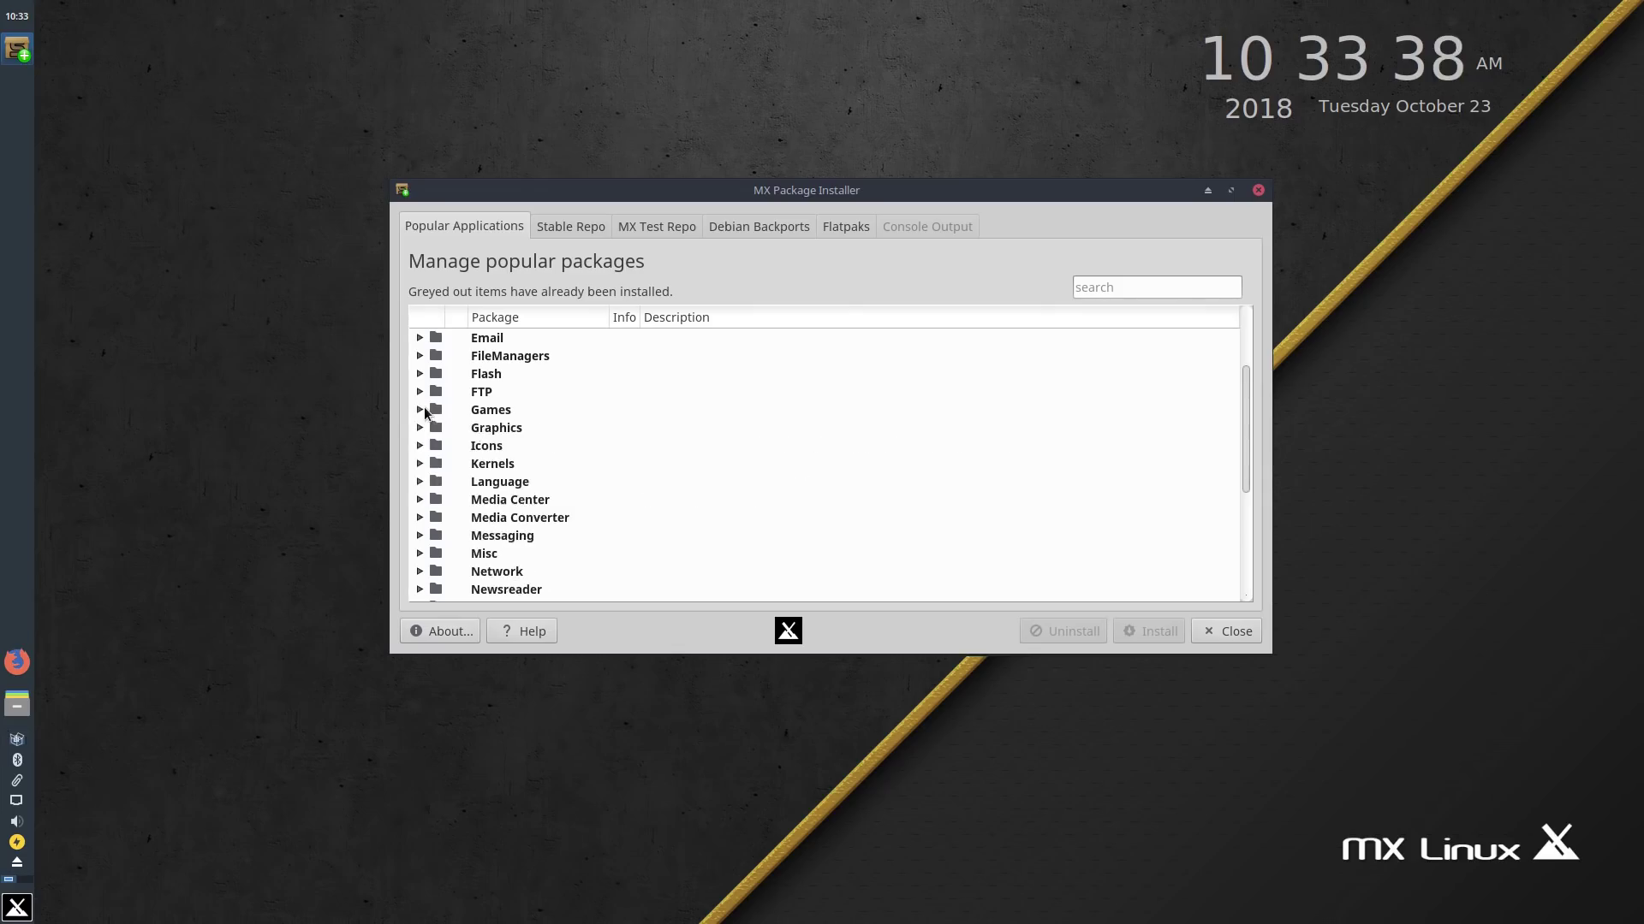
{"action": "scroll", "coordinate": [425, 409], "scroll_direction": "down", "scroll_amount": 3}
{"action": "scroll", "coordinate": [432, 400], "scroll_direction": "up", "scroll_amount": 5}
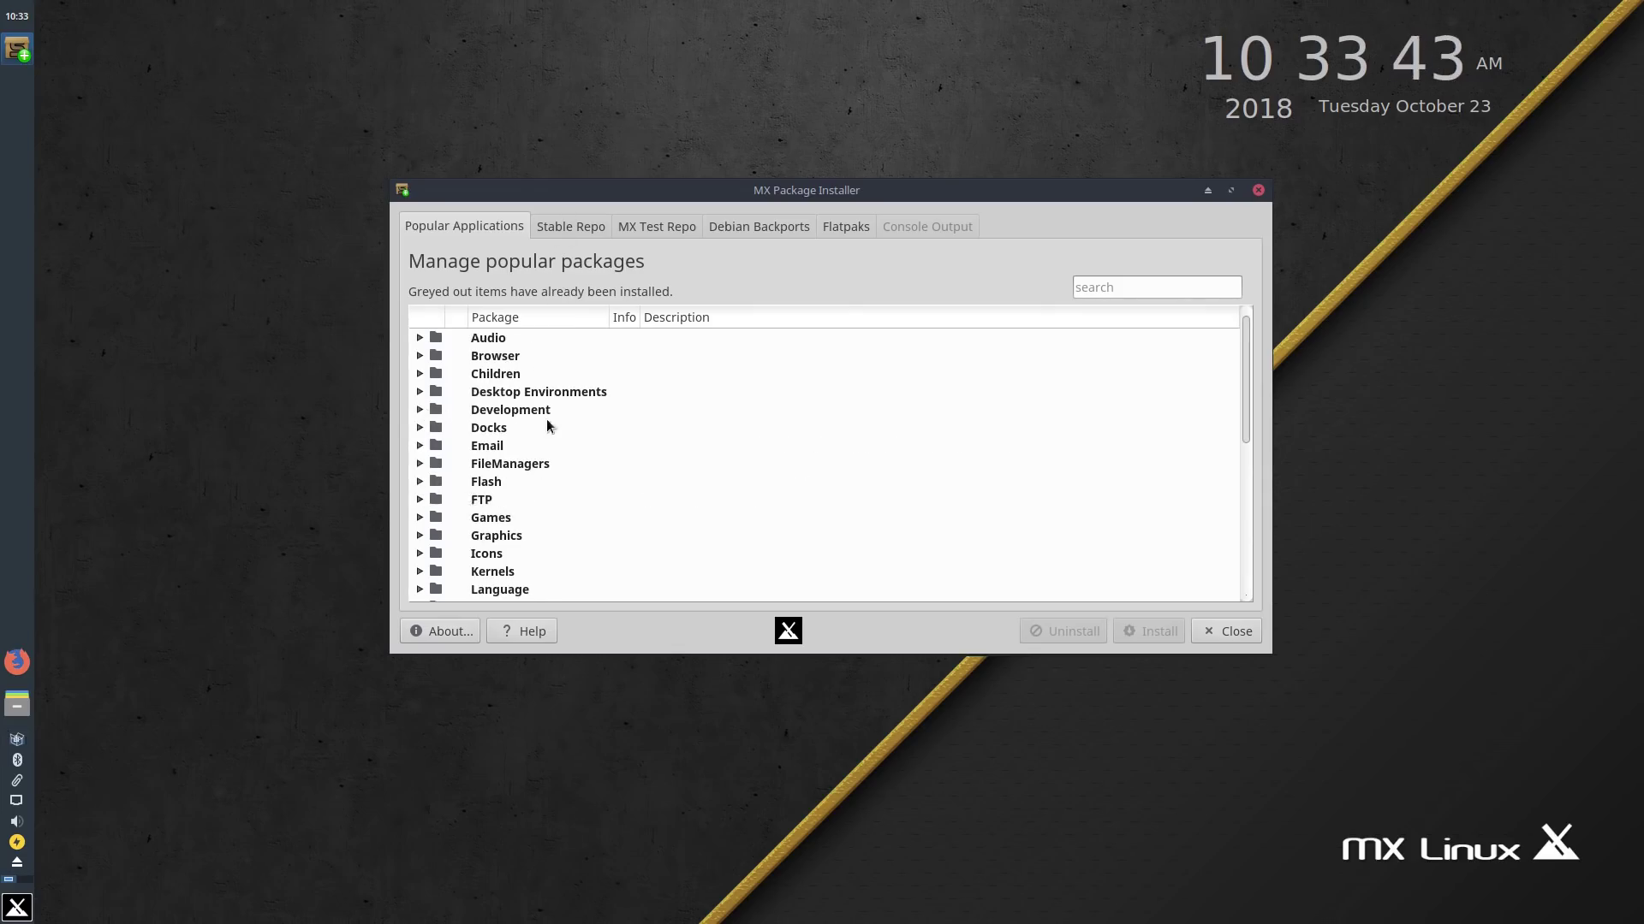
{"action": "scroll", "coordinate": [544, 434], "scroll_direction": "down", "scroll_amount": 6}
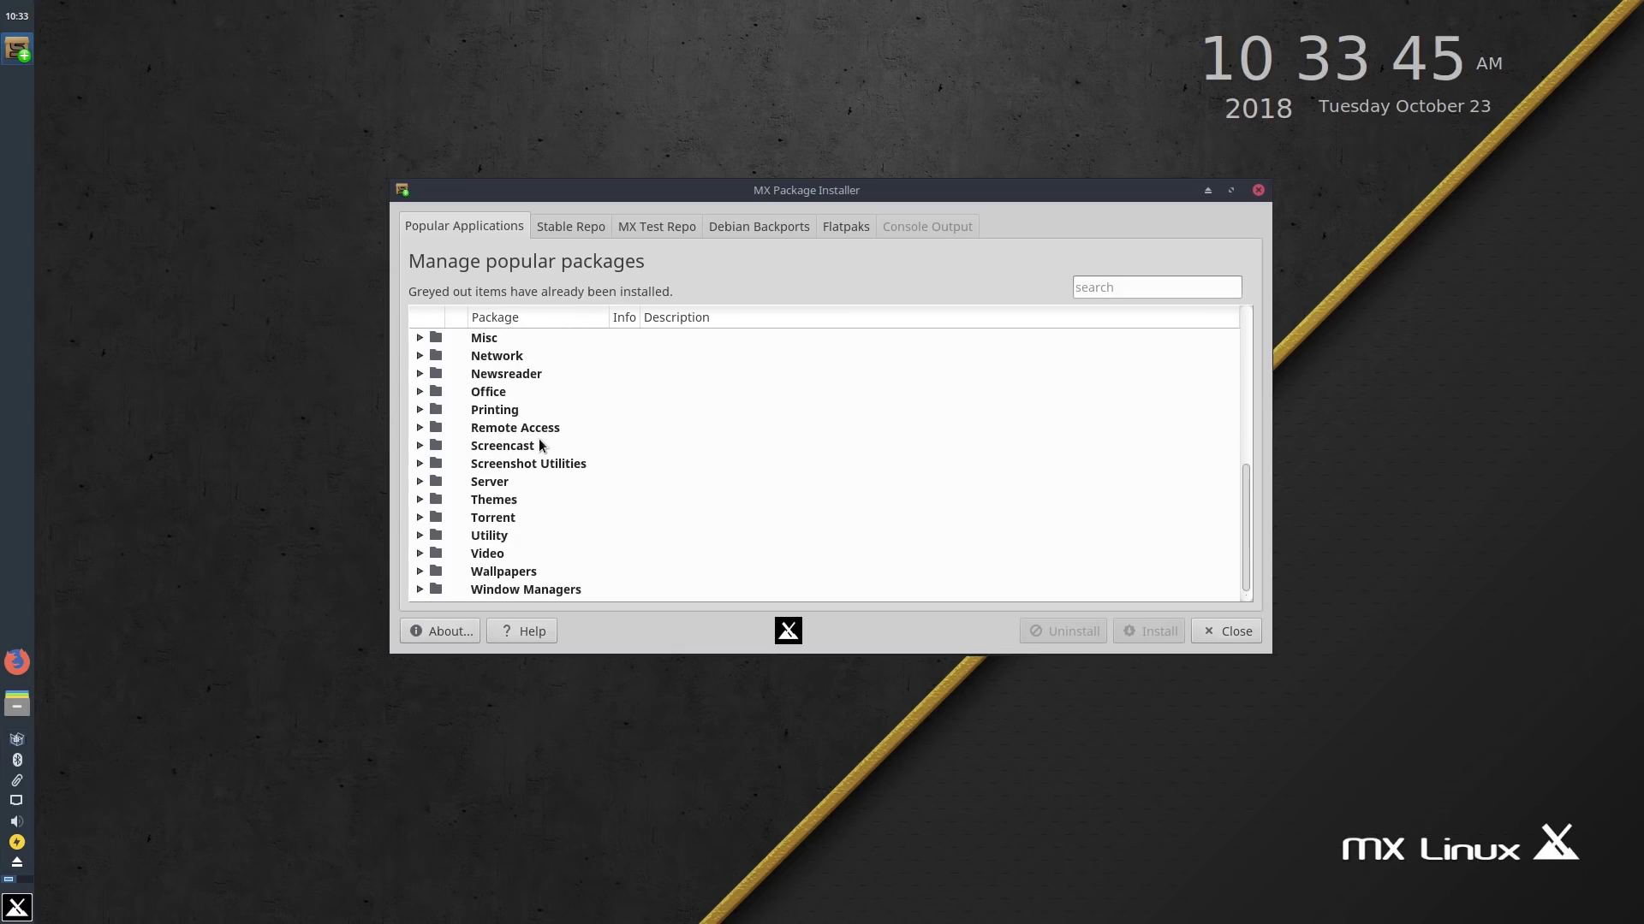
{"action": "left_click", "coordinate": [589, 227]}
{"action": "left_click_drag", "start_coordinate": [1246, 351], "coordinate": [1296, 546]}
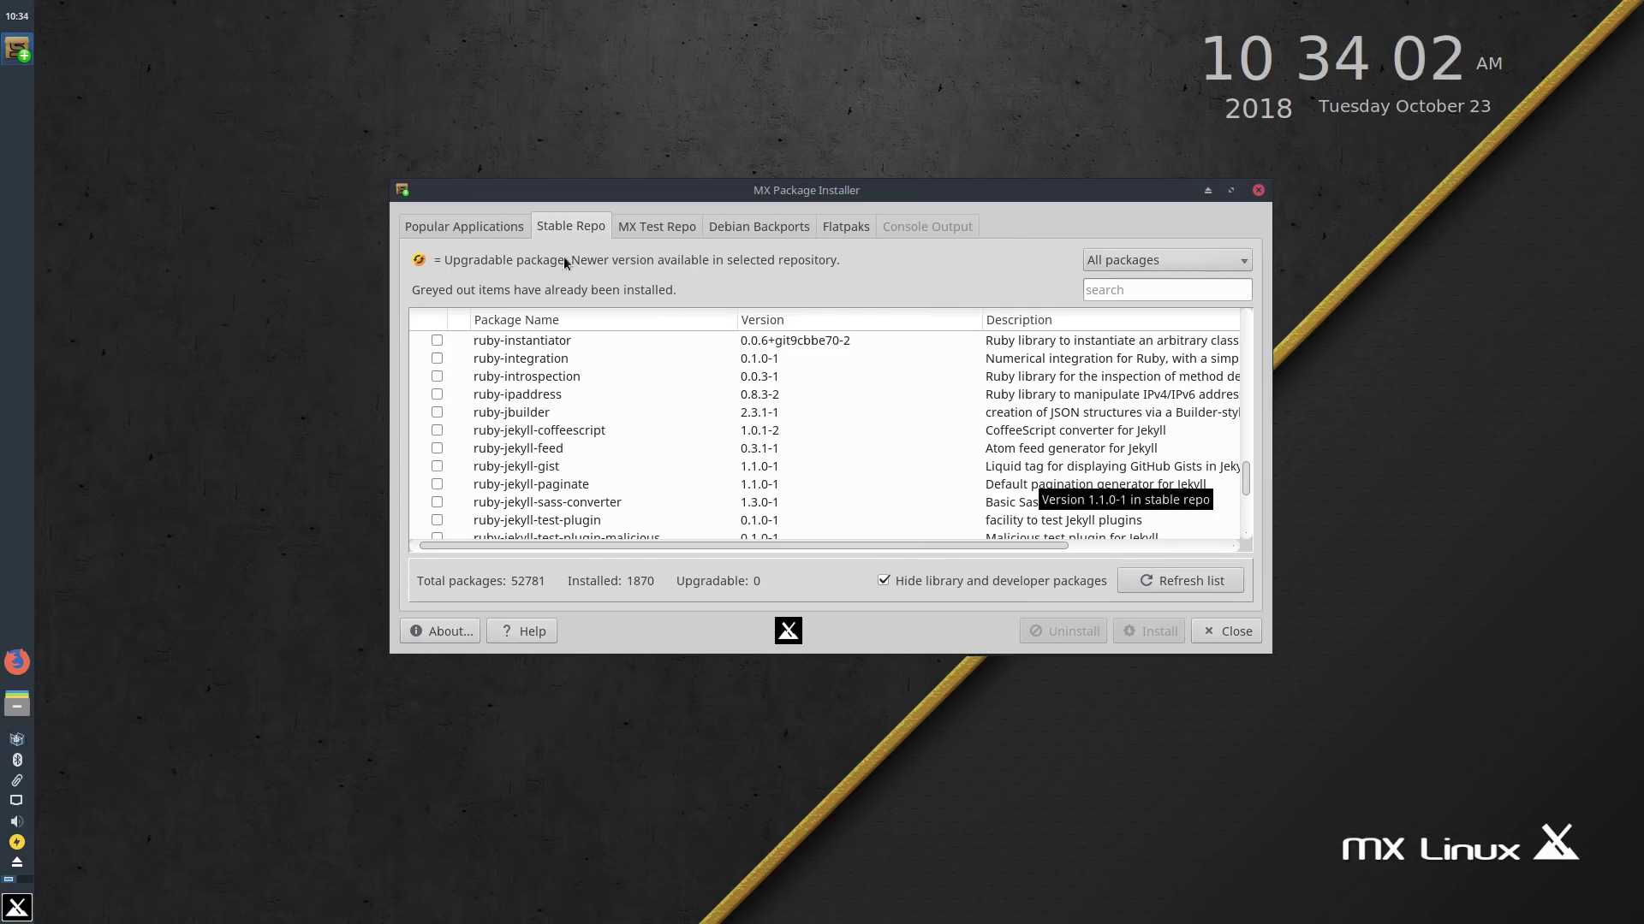
Step: View the MX Test Repo and Debian Backports lists, dismiss the backports warning, then go to Flatpaks
{"action": "left_click", "coordinate": [668, 228]}
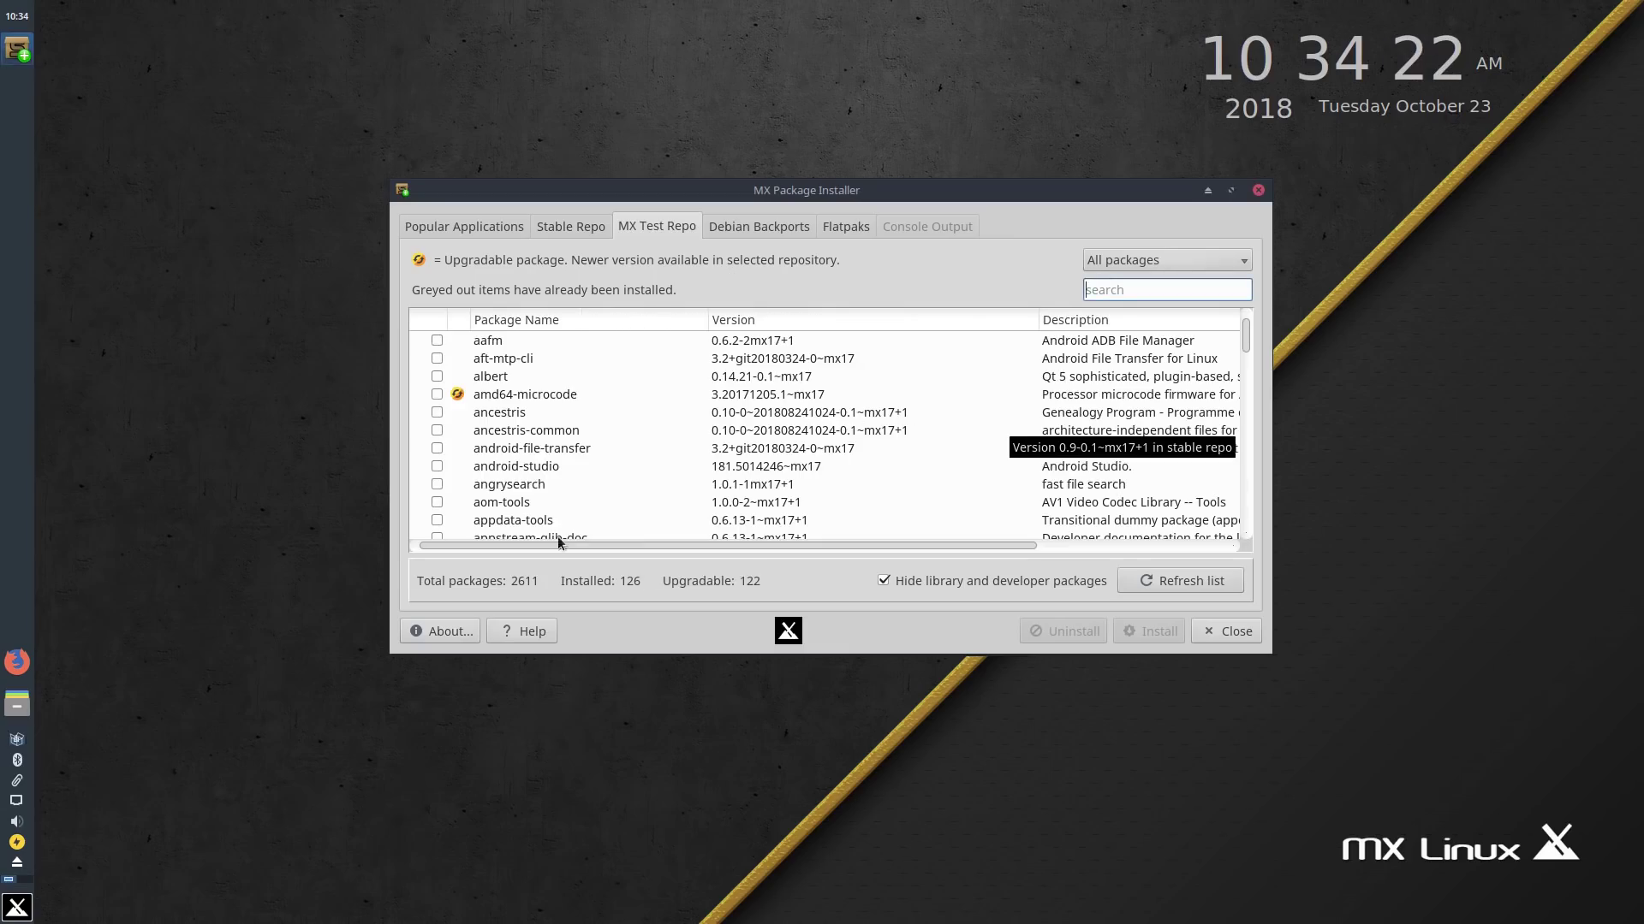
{"action": "left_click", "coordinate": [779, 229]}
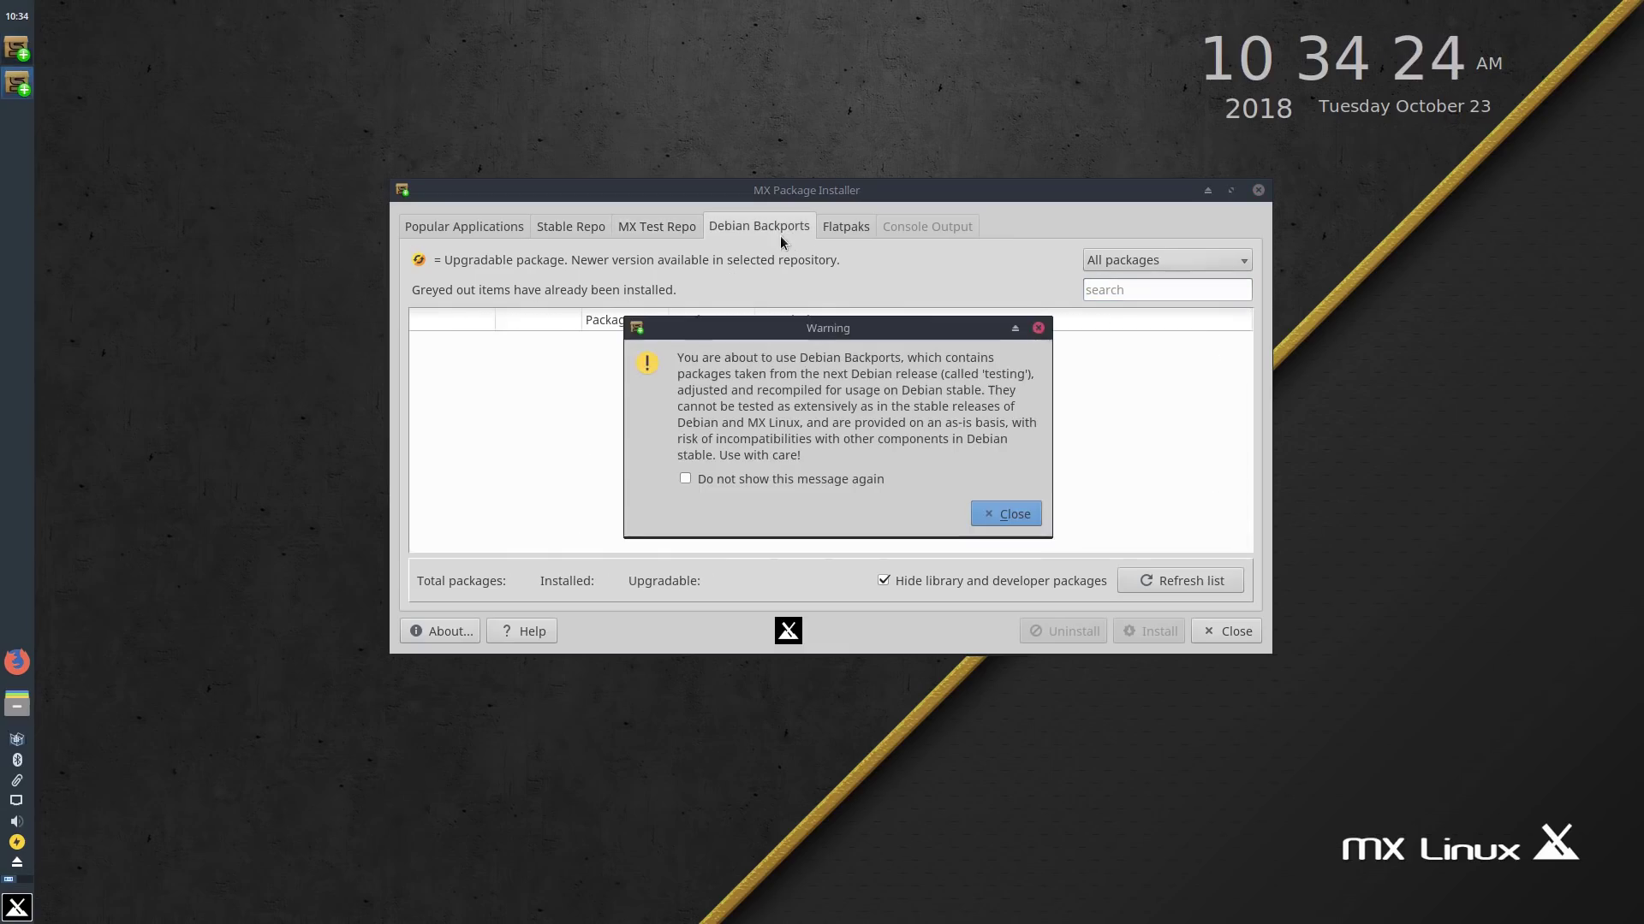
{"action": "left_click", "coordinate": [1006, 510]}
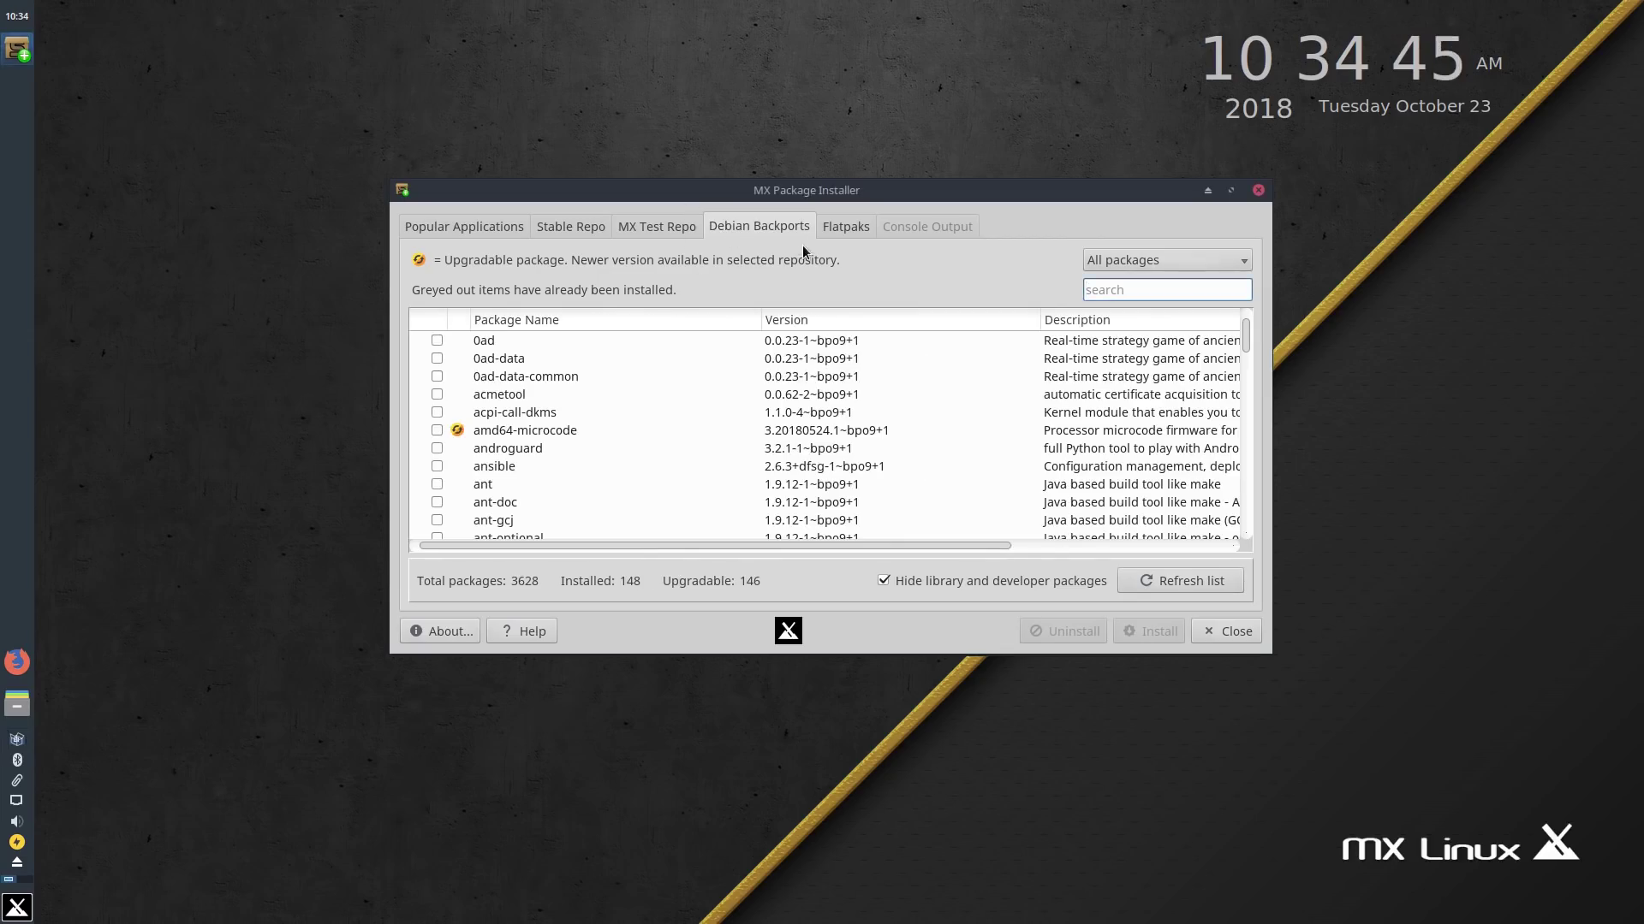
{"action": "left_click", "coordinate": [845, 225]}
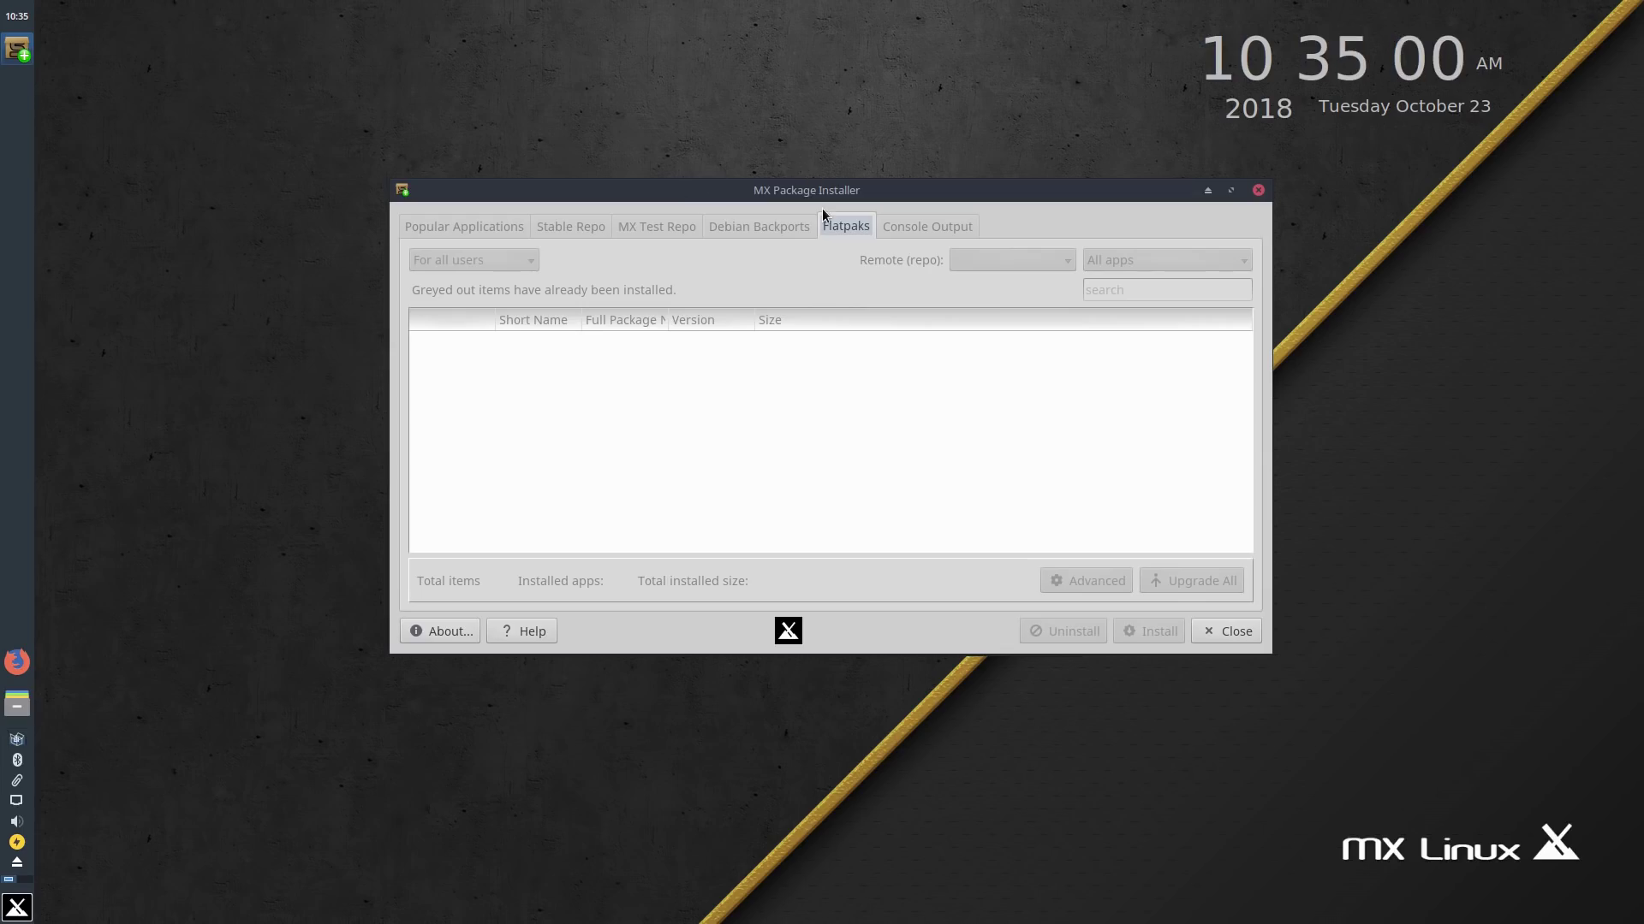
Step: Reposition the Package Installer window while the Flatpaks tab lists the 447 flathub apps
{"action": "mouse_move", "coordinate": [820, 192]}
{"action": "left_mouse_down"}
{"action": "mouse_move", "coordinate": [751, 234]}
{"action": "mouse_move", "coordinate": [807, 185]}
{"action": "mouse_move", "coordinate": [830, 212]}
{"action": "left_mouse_up"}
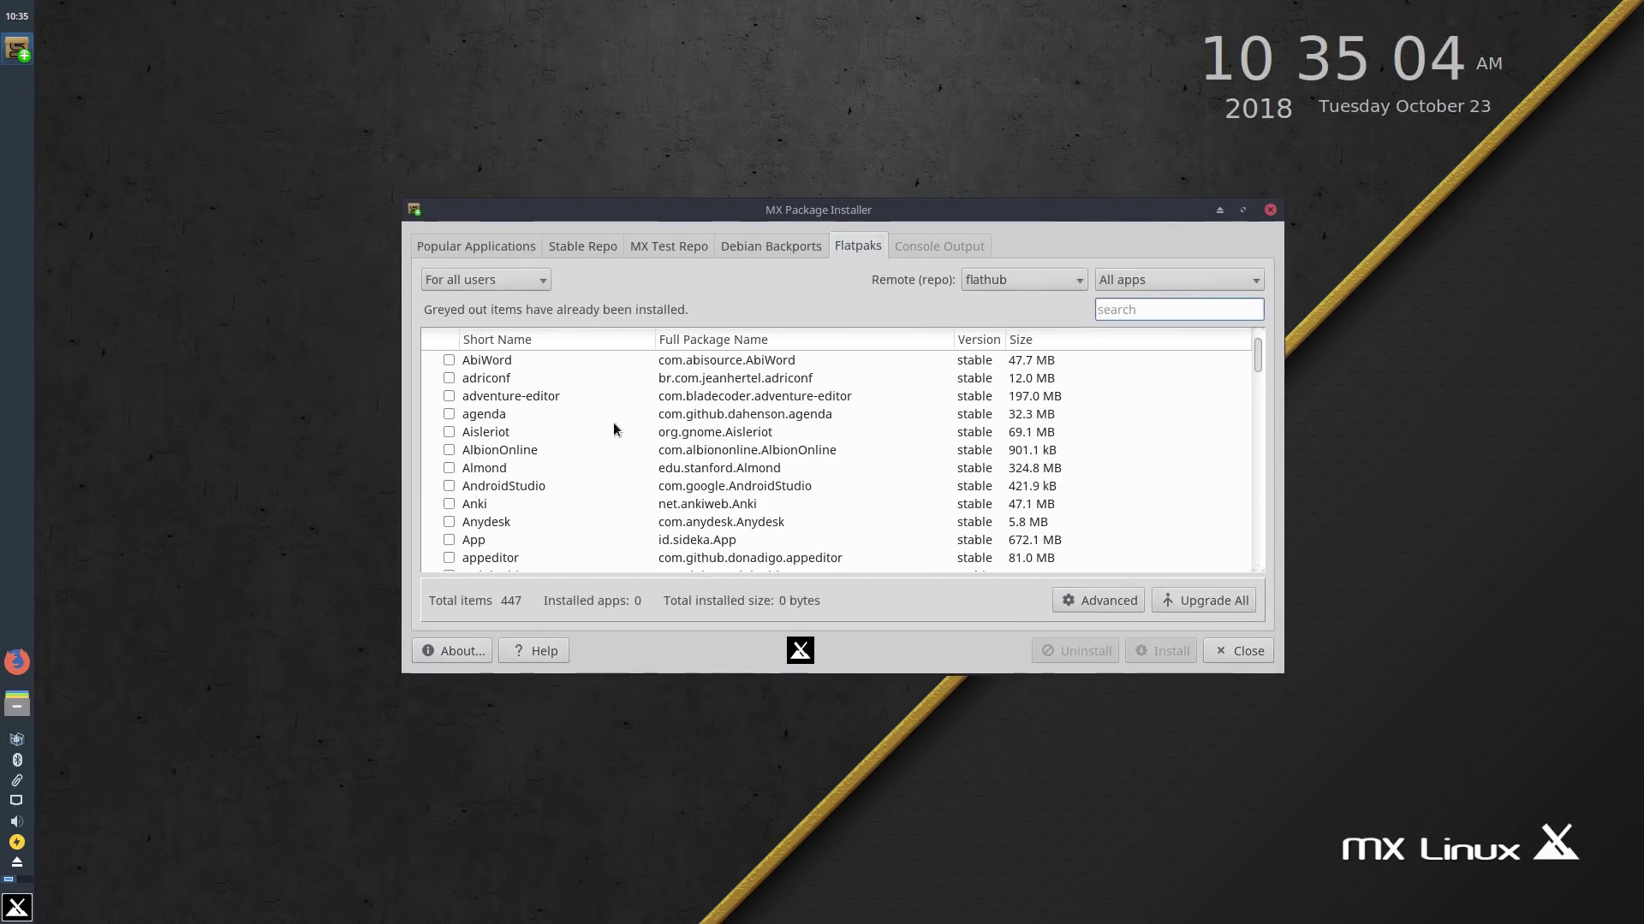
{"action": "left_click_drag", "start_coordinate": [1258, 356], "coordinate": [1248, 291]}
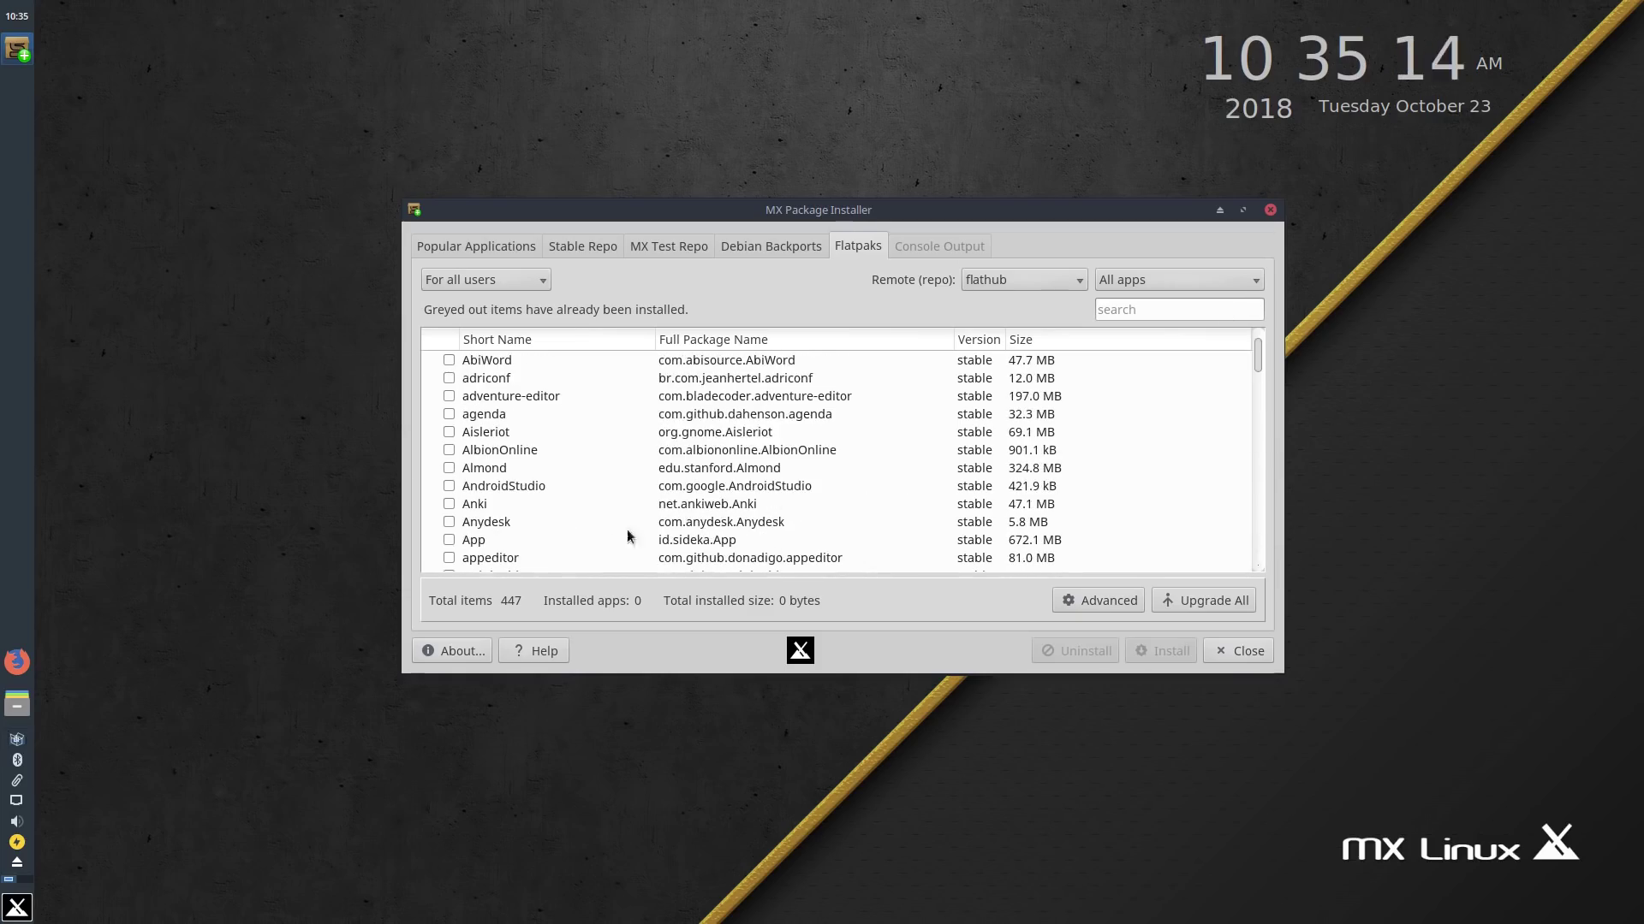
{"action": "scroll", "coordinate": [482, 474], "scroll_direction": "down", "scroll_amount": 6}
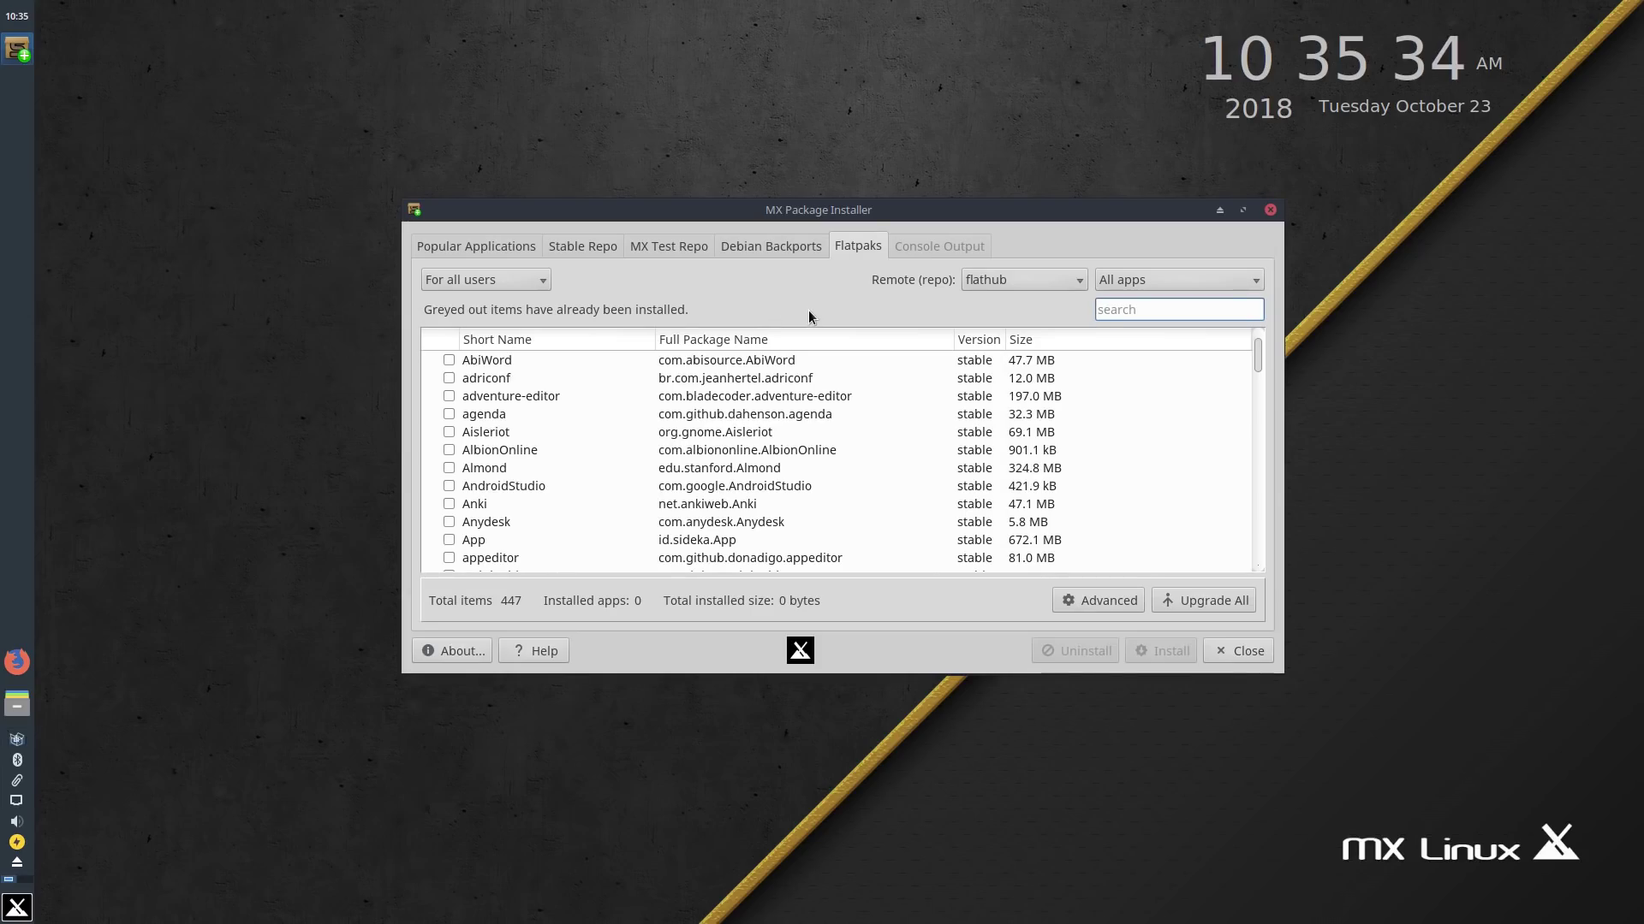
{"action": "left_click_drag", "start_coordinate": [813, 216], "coordinate": [794, 231]}
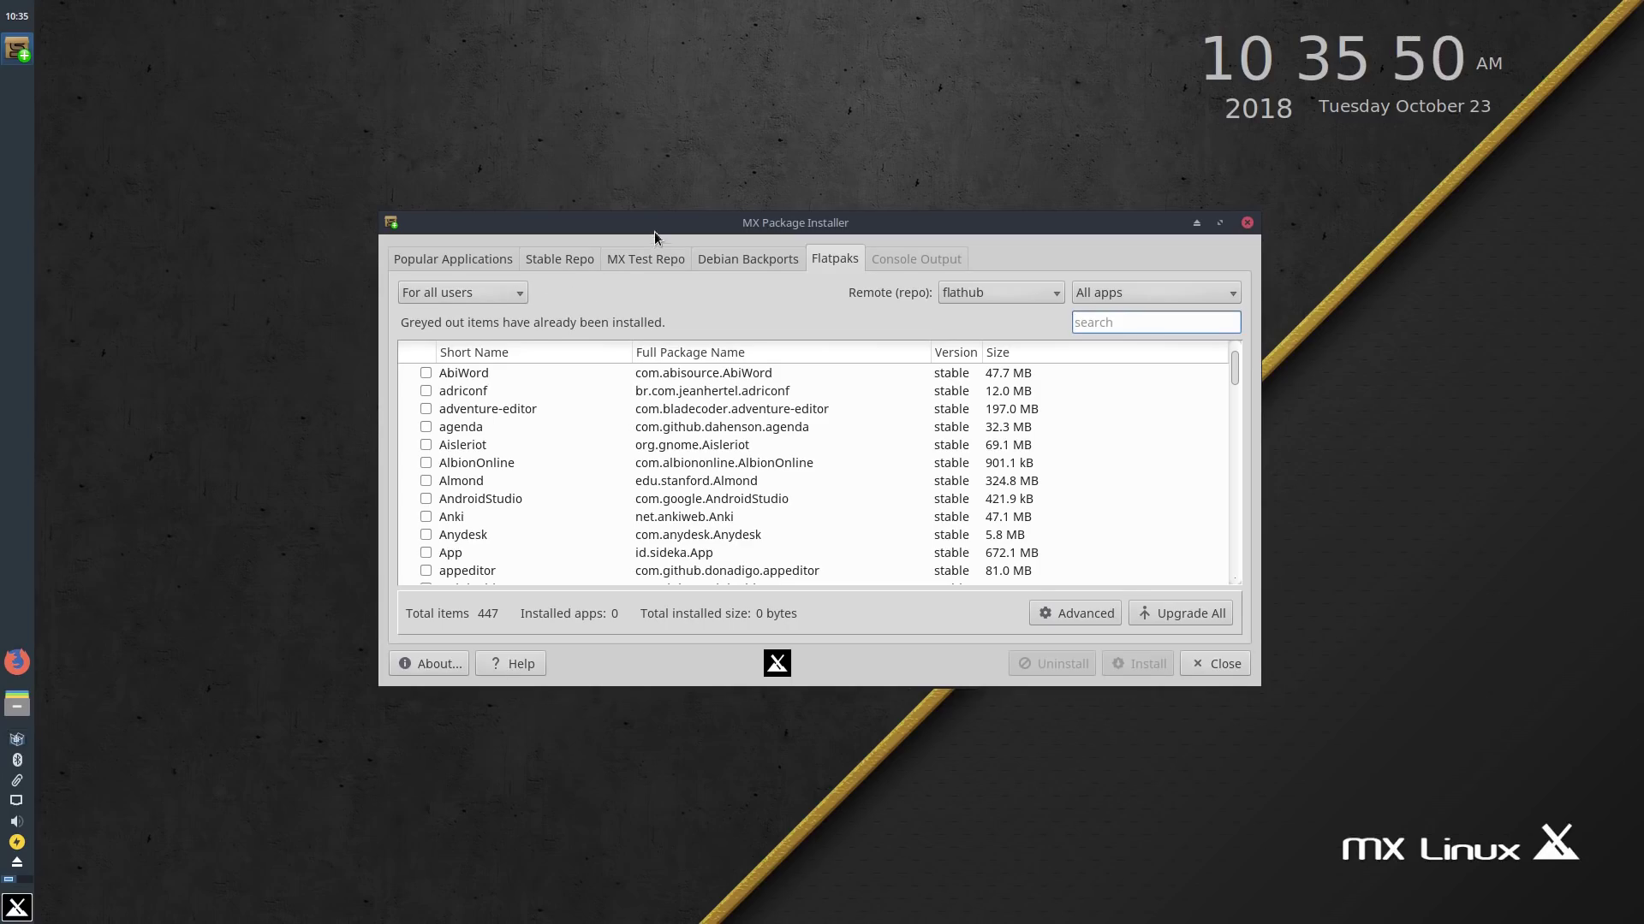
{"action": "mouse_move", "coordinate": [673, 198]}
{"action": "left_mouse_down"}
{"action": "mouse_move", "coordinate": [654, 190]}
{"action": "mouse_move", "coordinate": [658, 214]}
{"action": "left_mouse_up"}
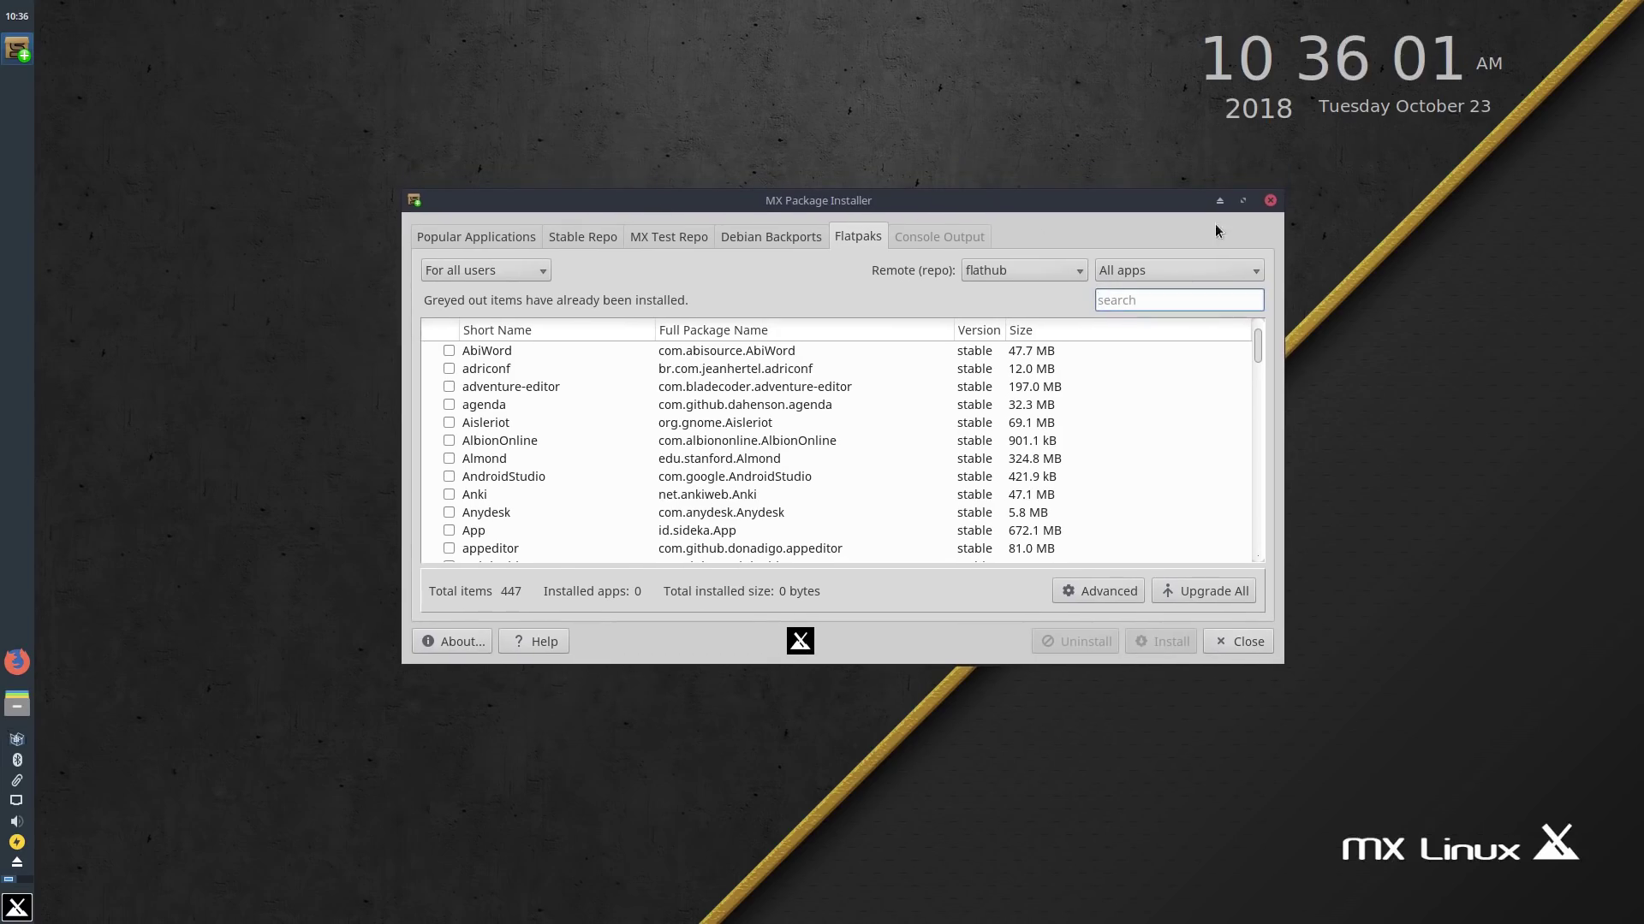
Step: Close MX Package Installer and dismiss the 'Granted permissions' root notice
{"action": "left_click", "coordinate": [1268, 202]}
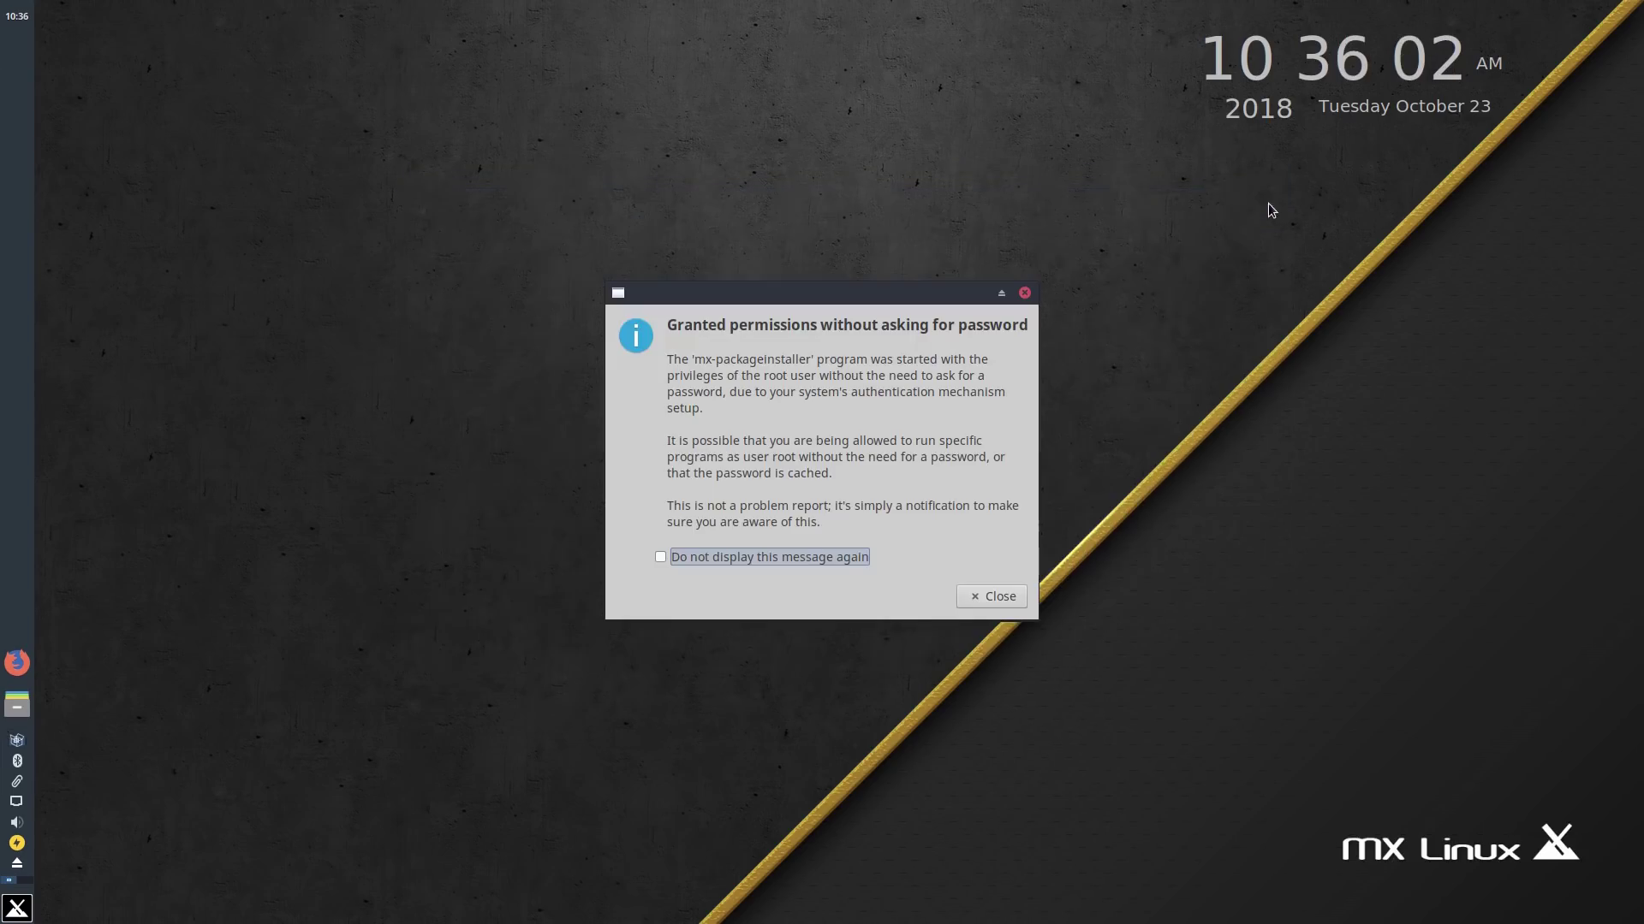
{"action": "left_click", "coordinate": [986, 595]}
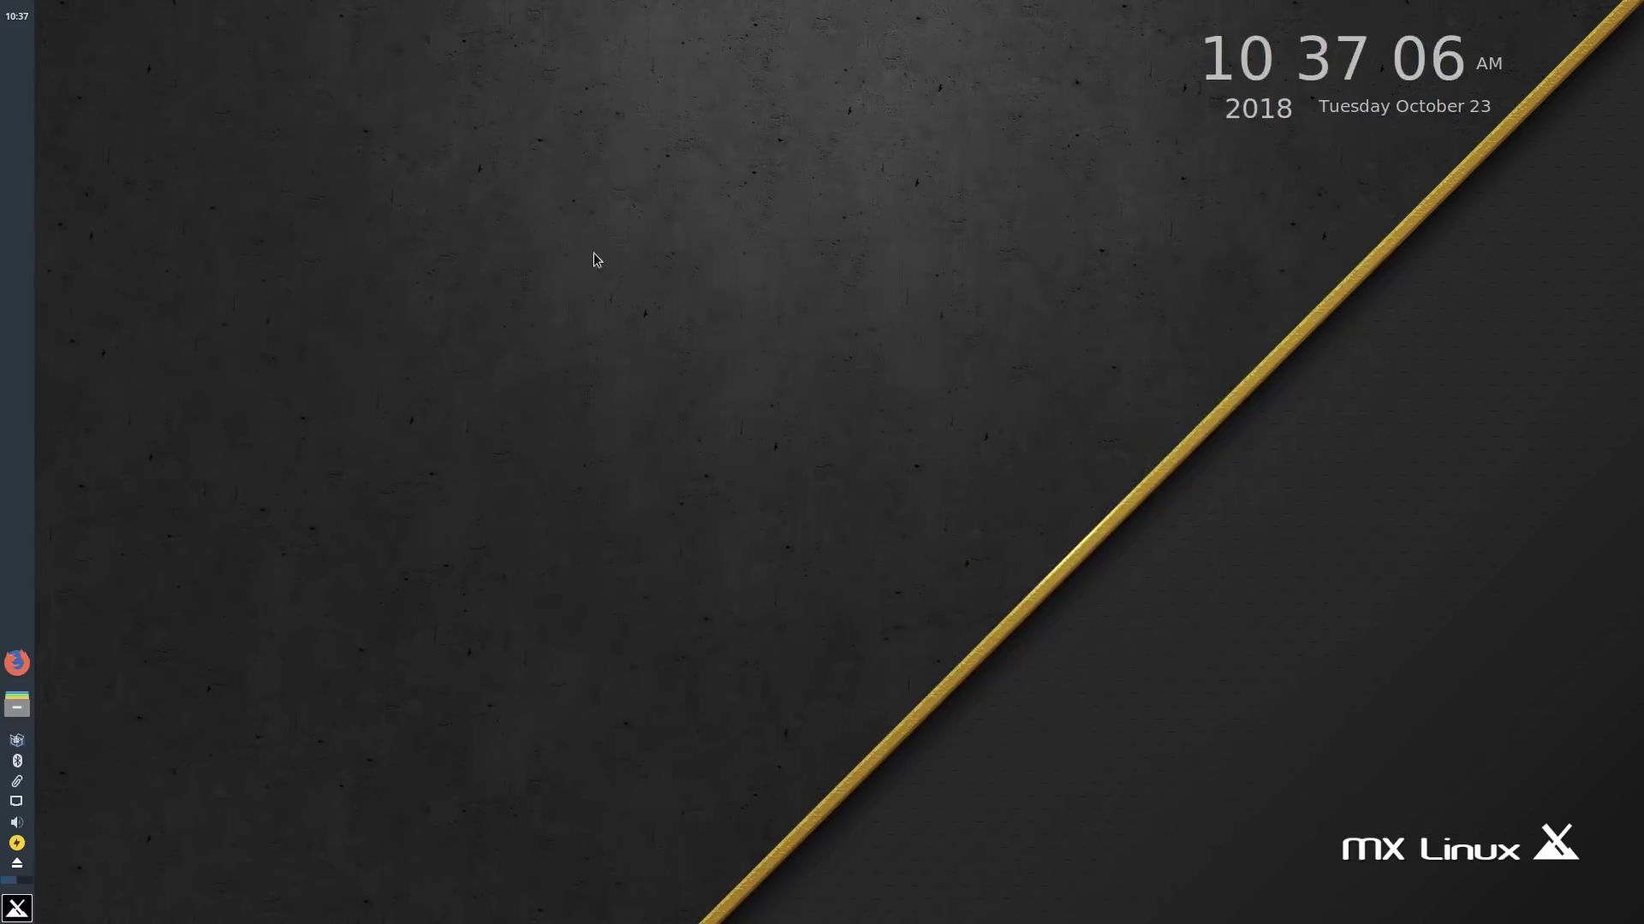
Step: Open the Whisker menu and browse System, Settings, MX Tools, Multimedia, Games, Accessories, All, then Recently Used
{"action": "left_click", "coordinate": [18, 908]}
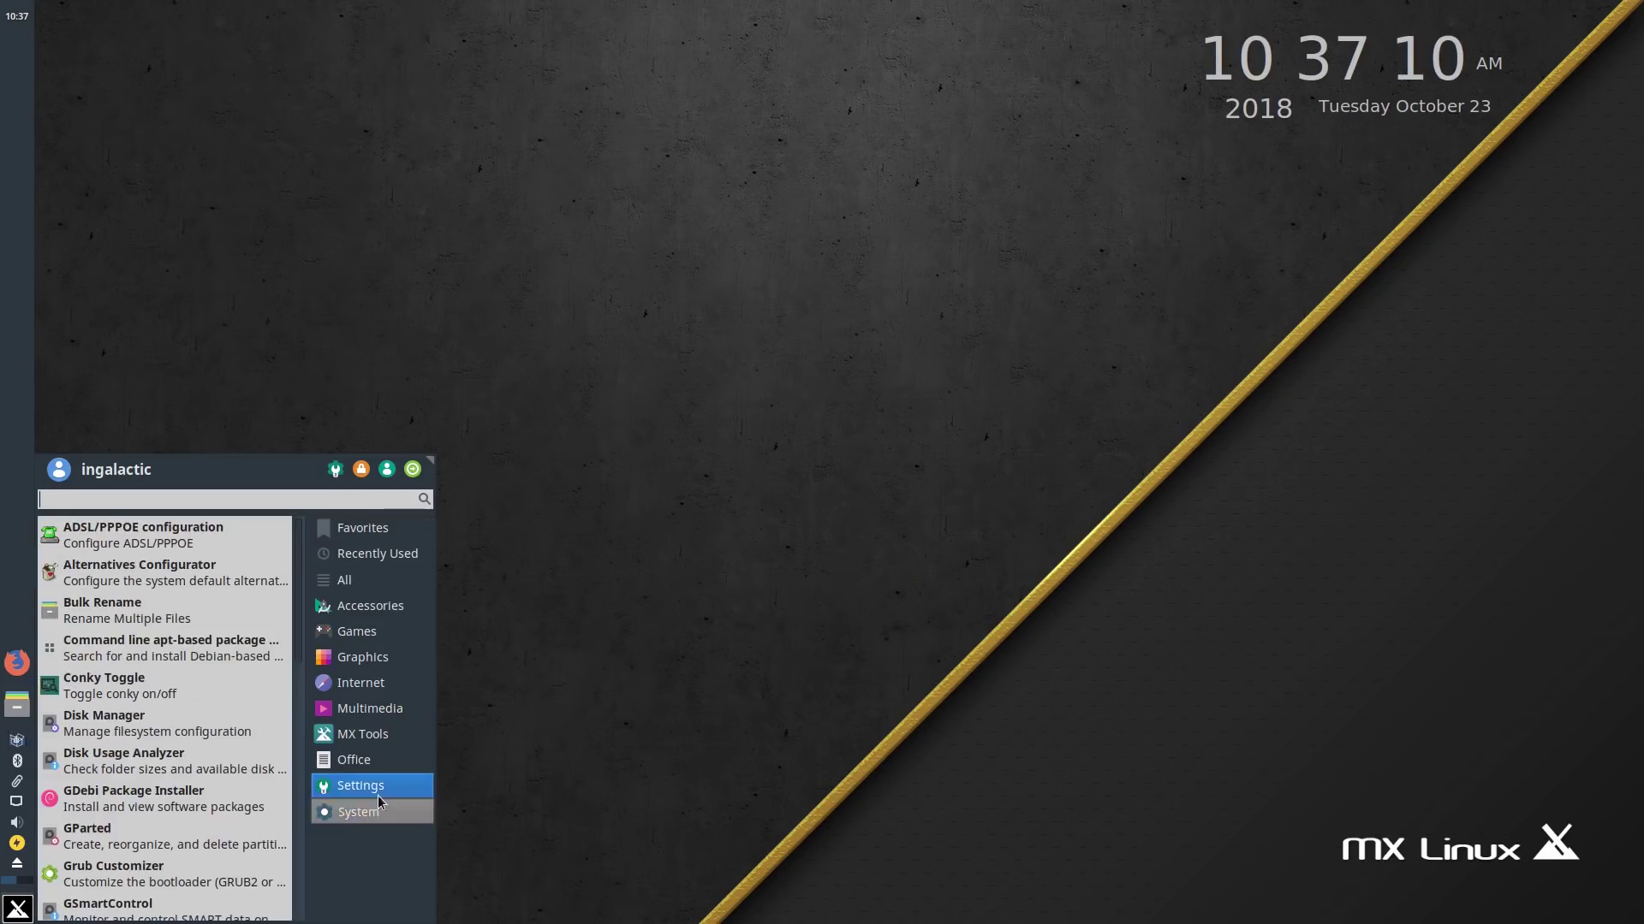
{"action": "mouse_move", "coordinate": [383, 762]}
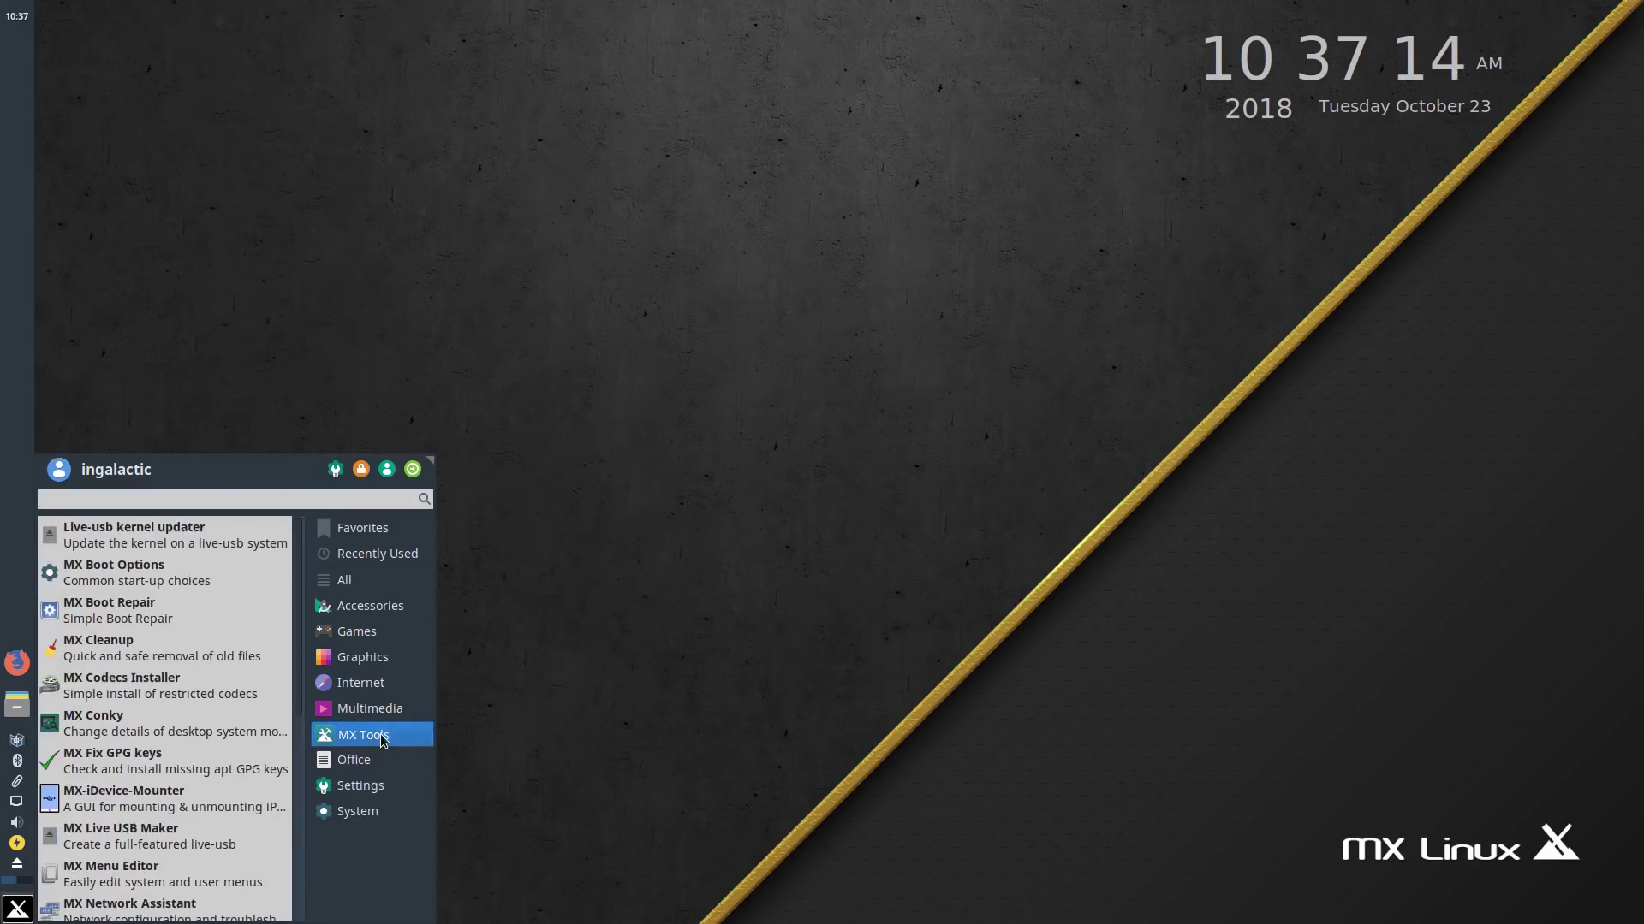
{"action": "mouse_move", "coordinate": [383, 717]}
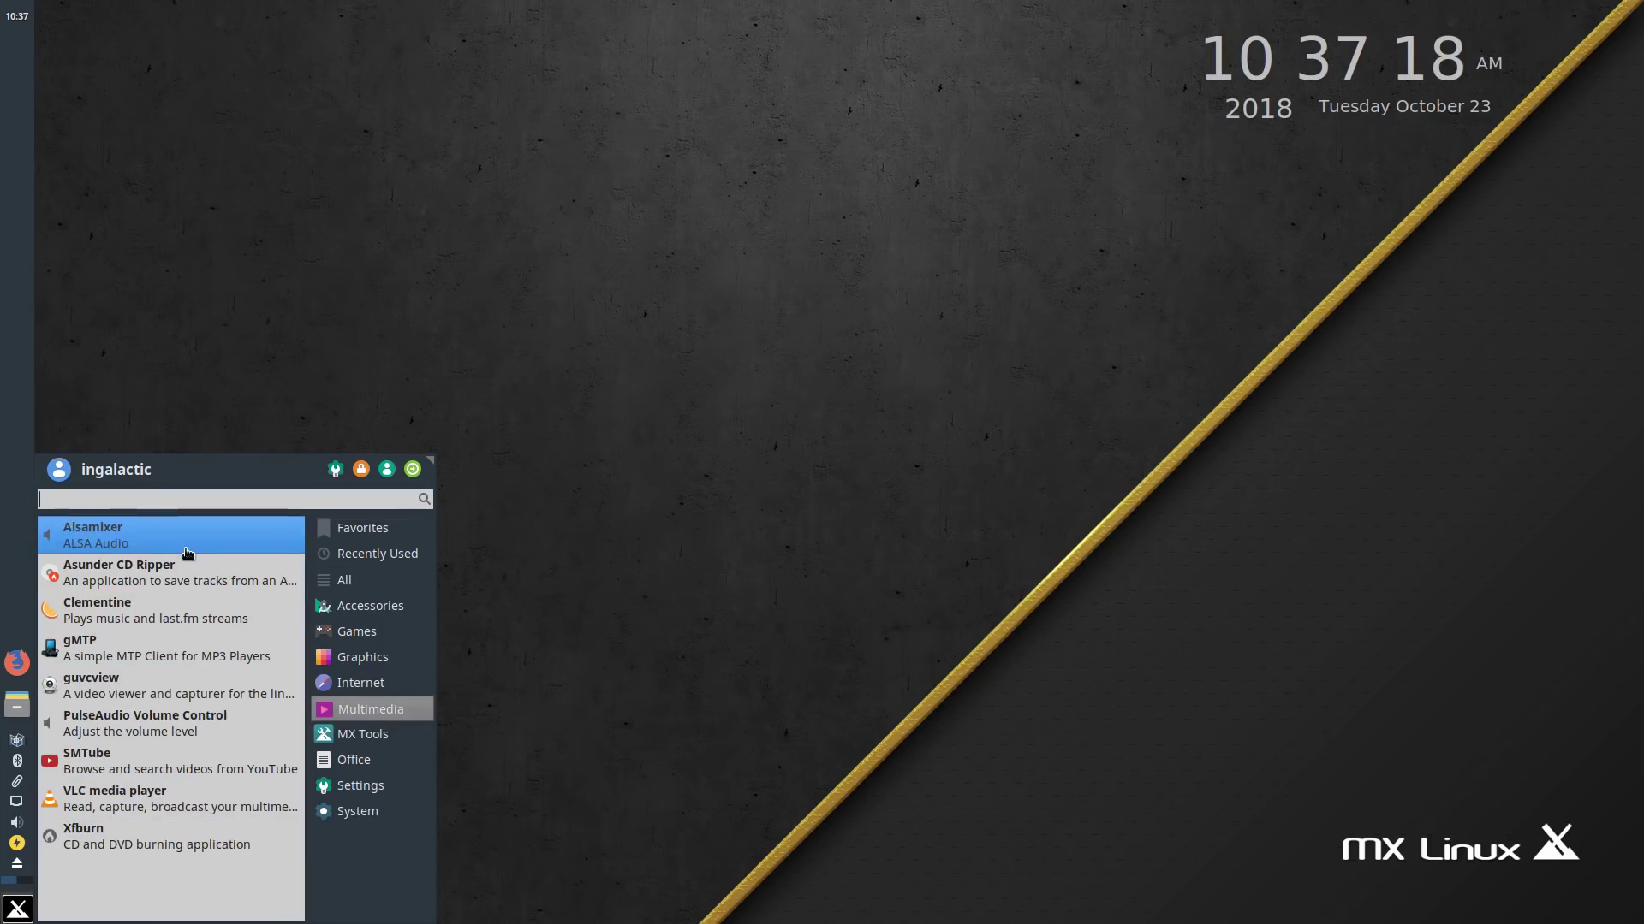
{"action": "mouse_move", "coordinate": [382, 632]}
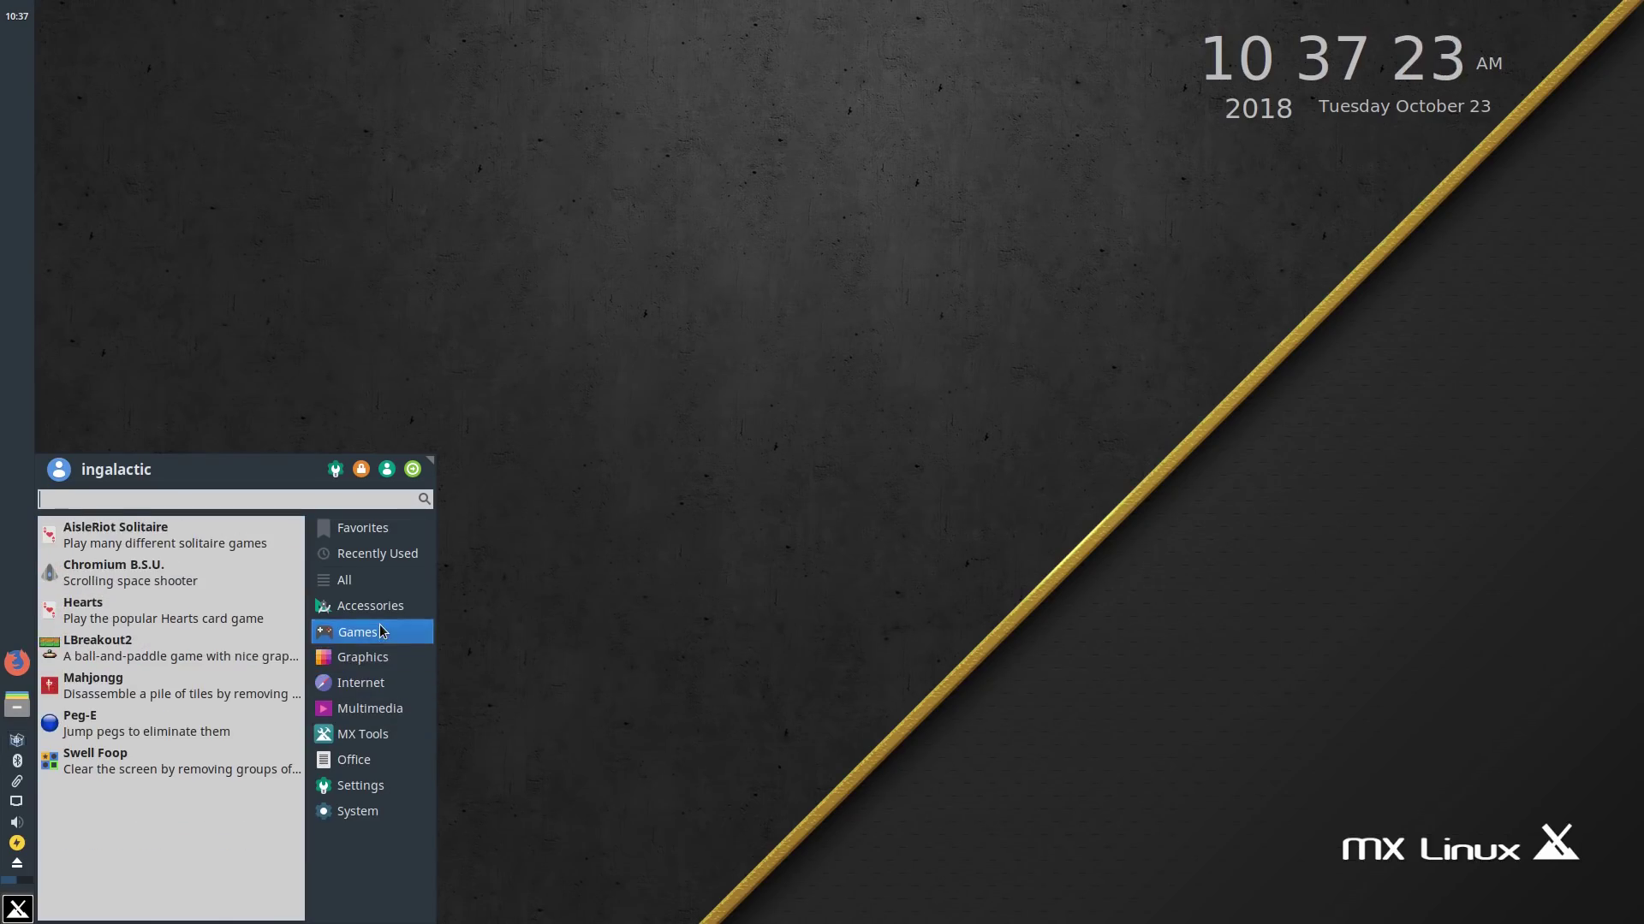
{"action": "mouse_move", "coordinate": [391, 602]}
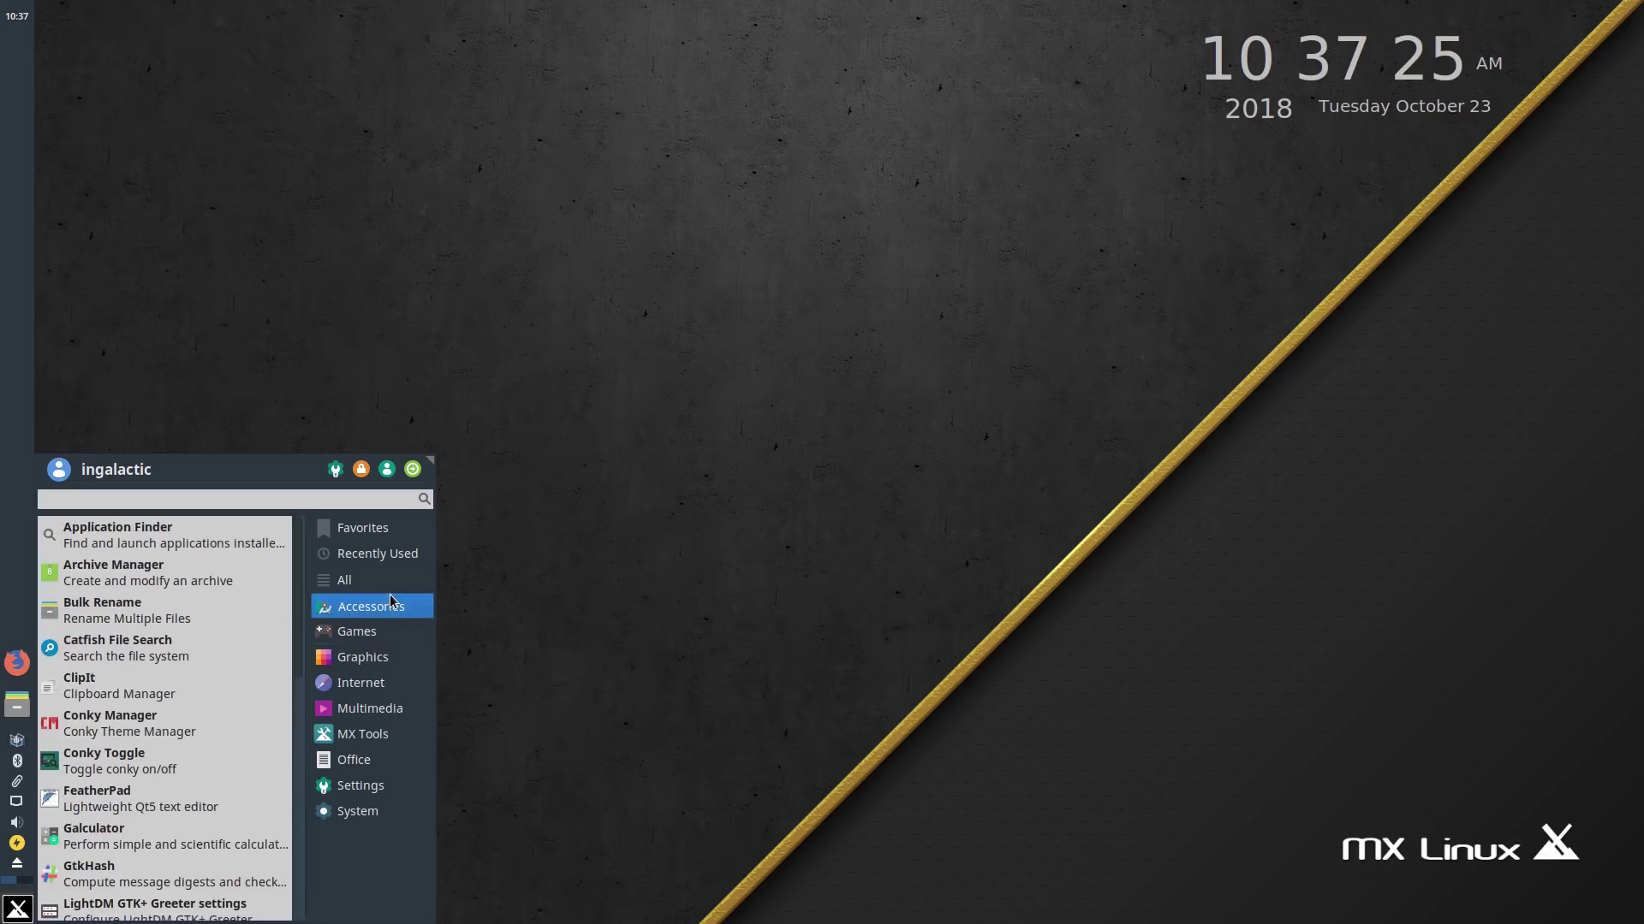
{"action": "scroll", "coordinate": [206, 635], "scroll_direction": "down", "scroll_amount": 10}
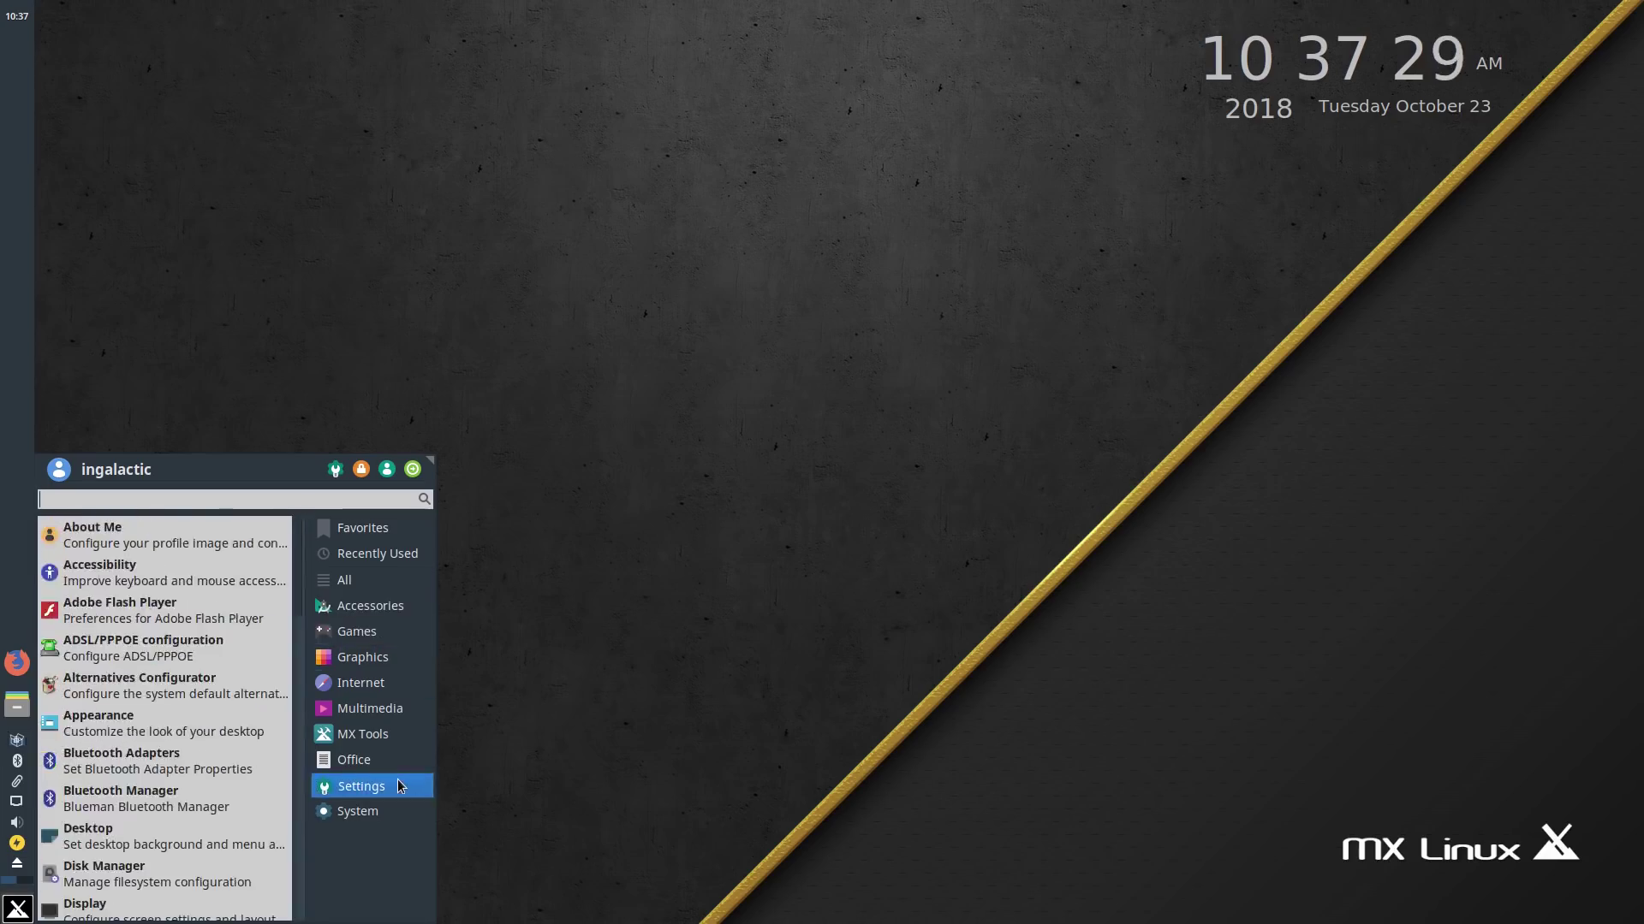
{"action": "mouse_move", "coordinate": [387, 815]}
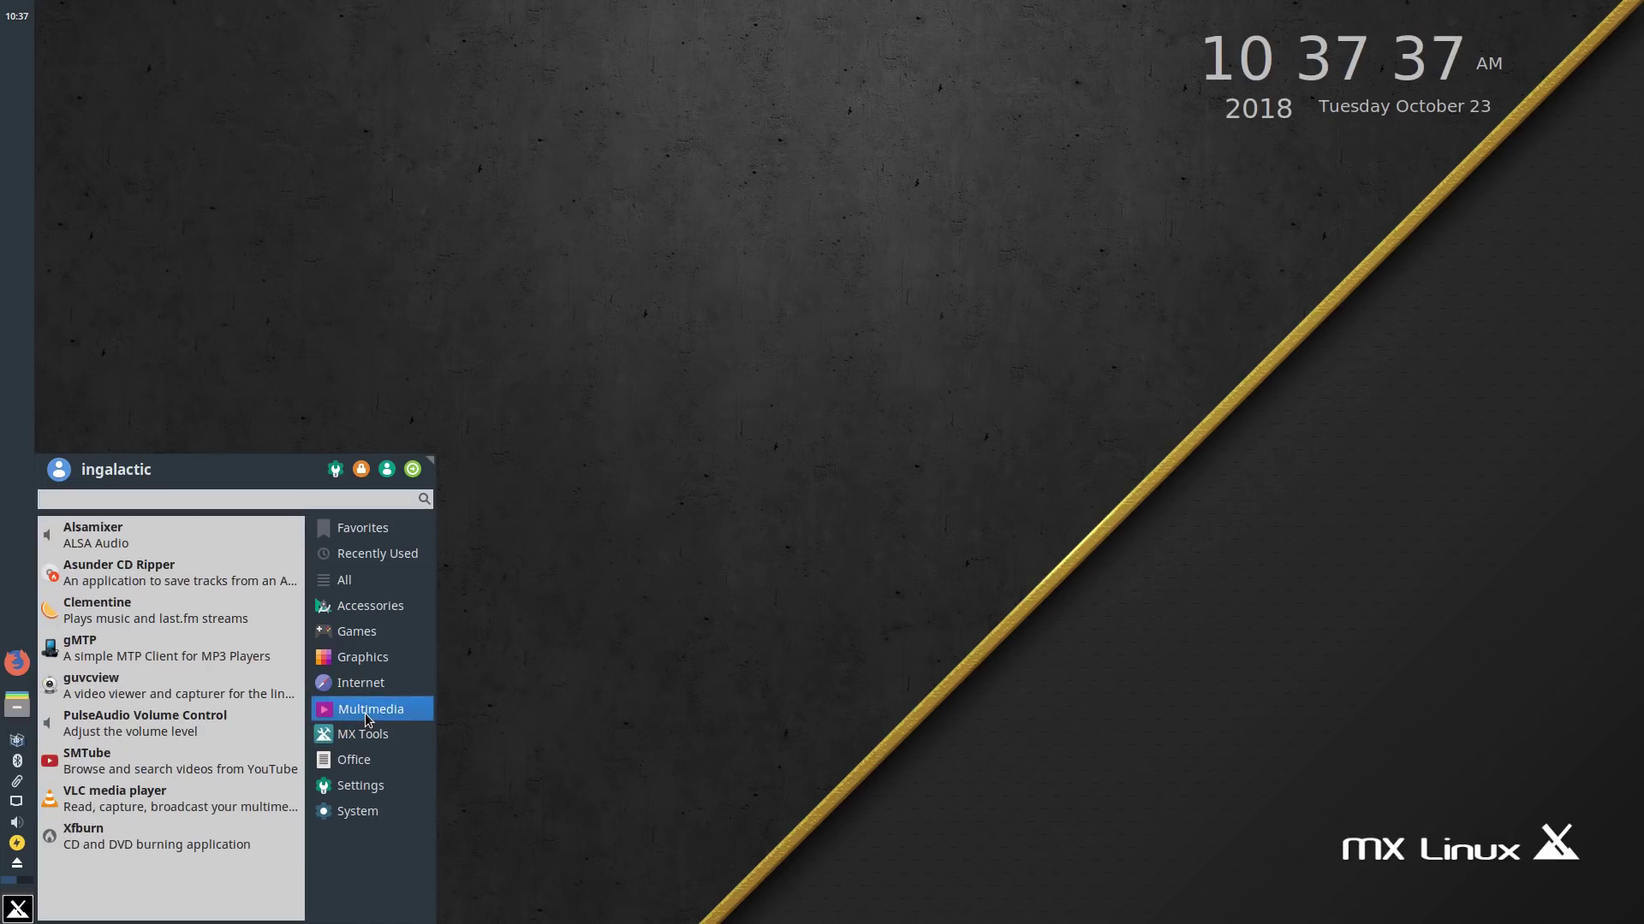
{"action": "mouse_move", "coordinate": [369, 678]}
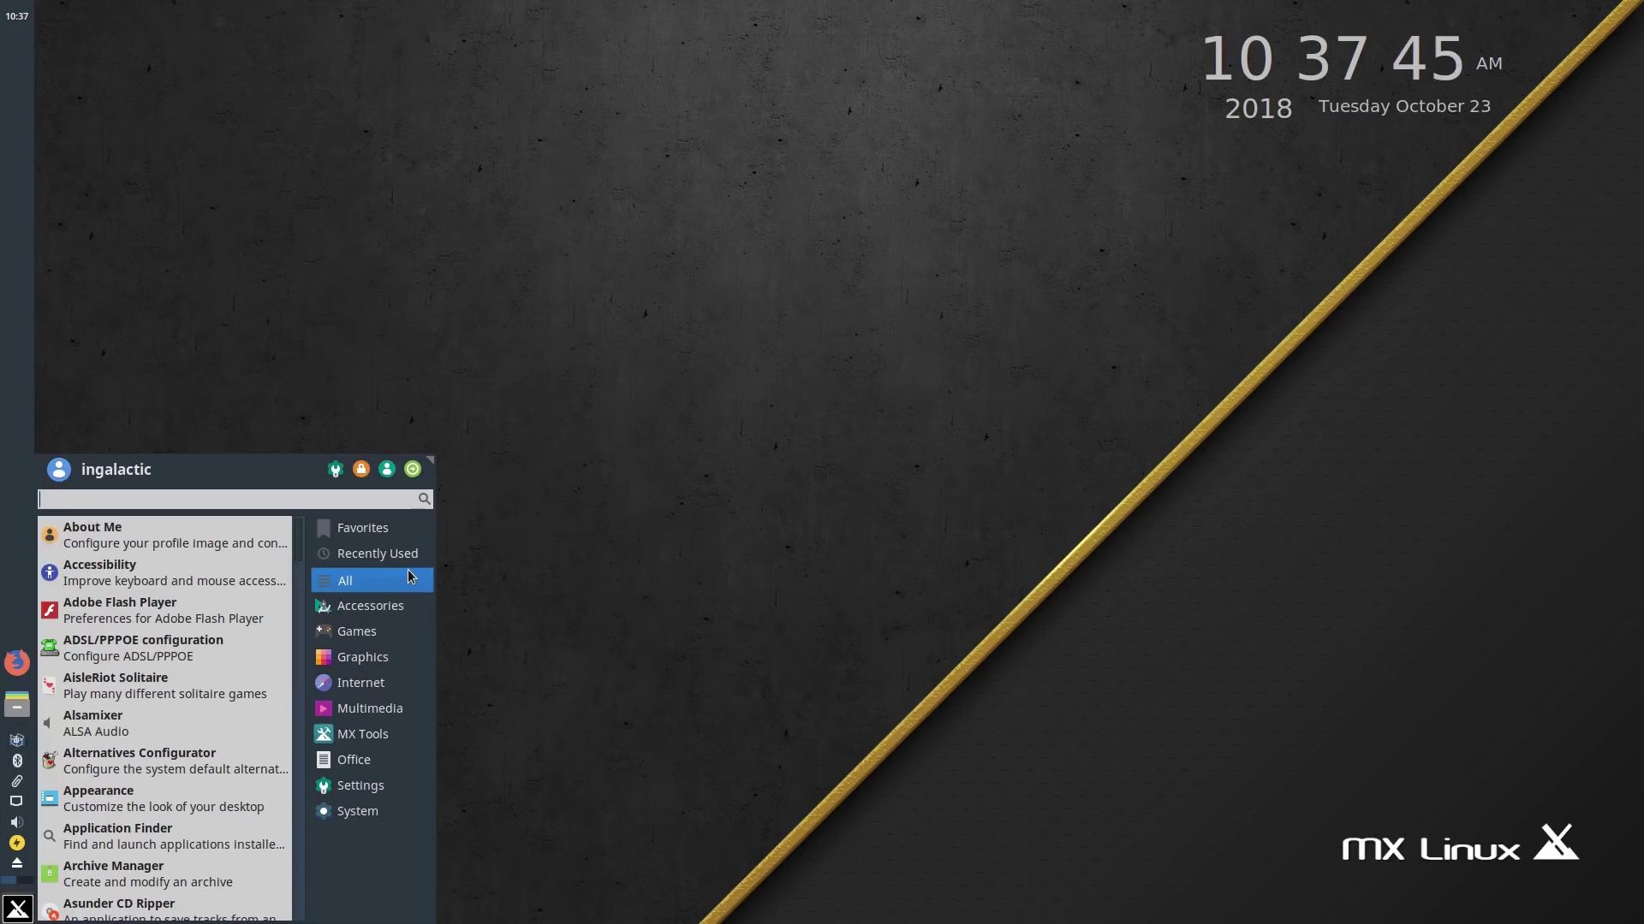
{"action": "mouse_move", "coordinate": [377, 554]}
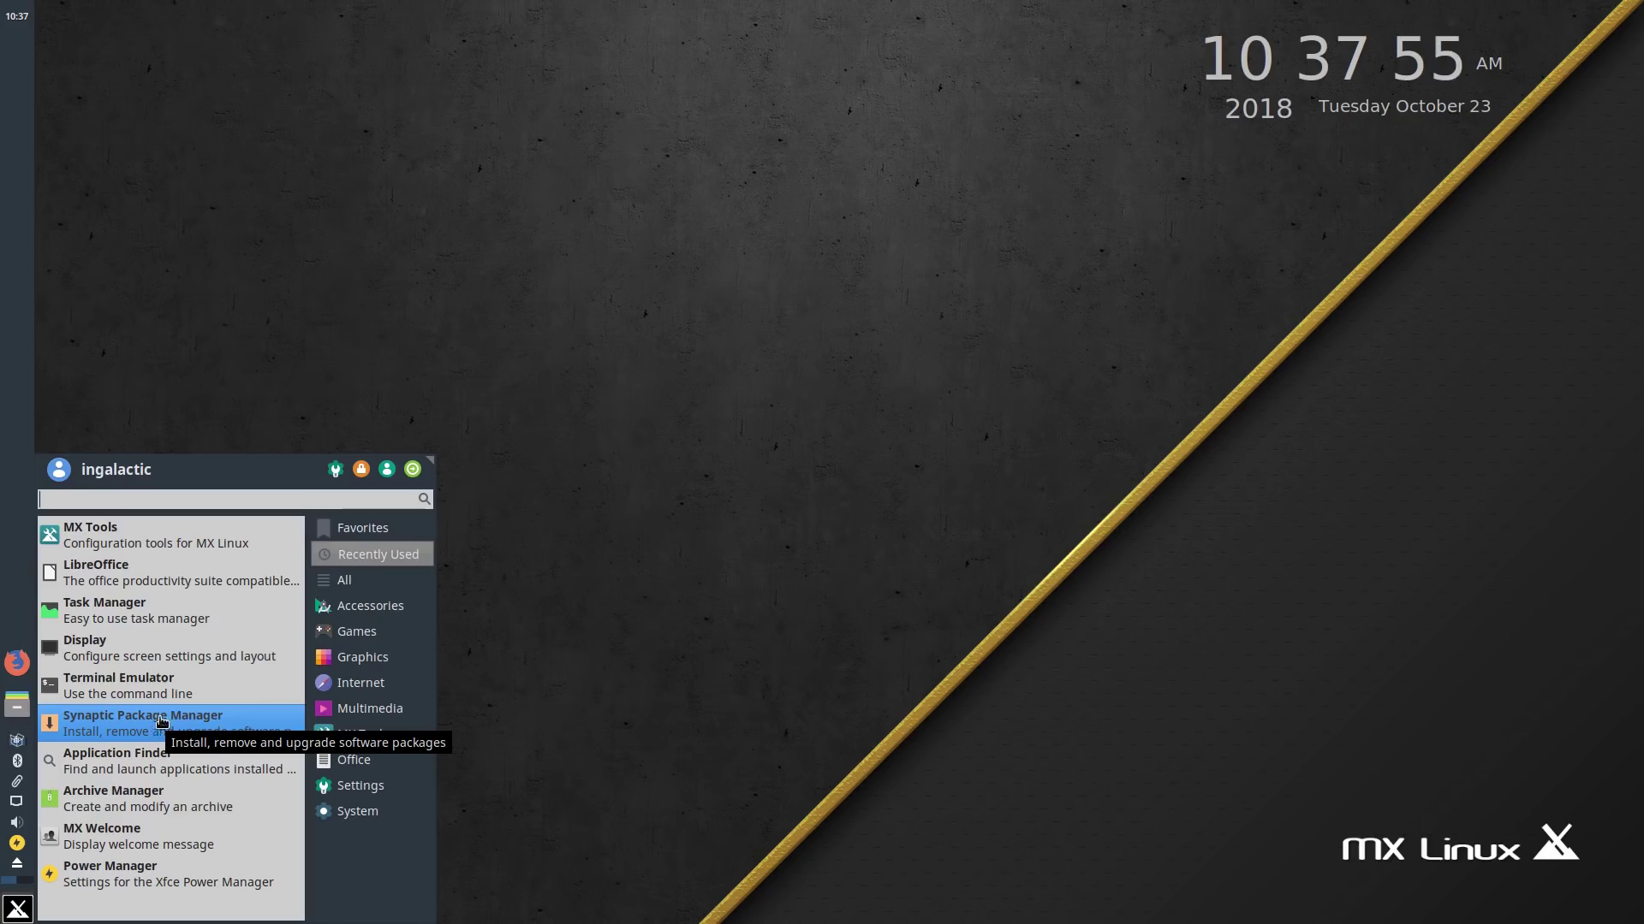
Step: Launch LibreOffice from the Whisker menu and close its Start Center
{"action": "left_click", "coordinate": [189, 576]}
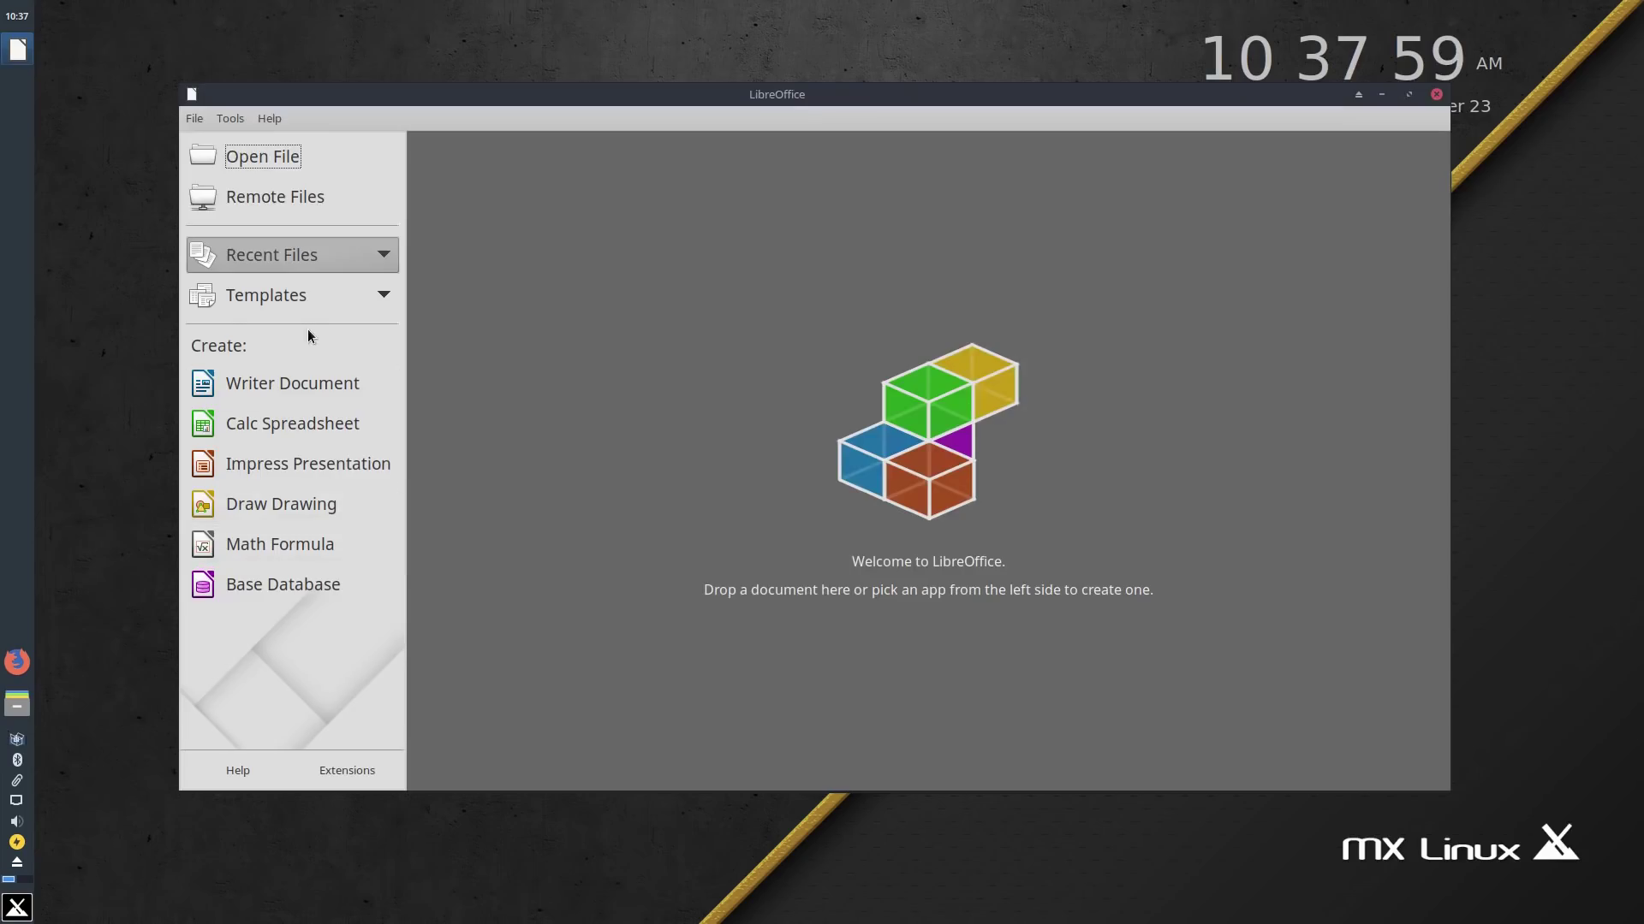
{"action": "left_click", "coordinate": [1436, 94]}
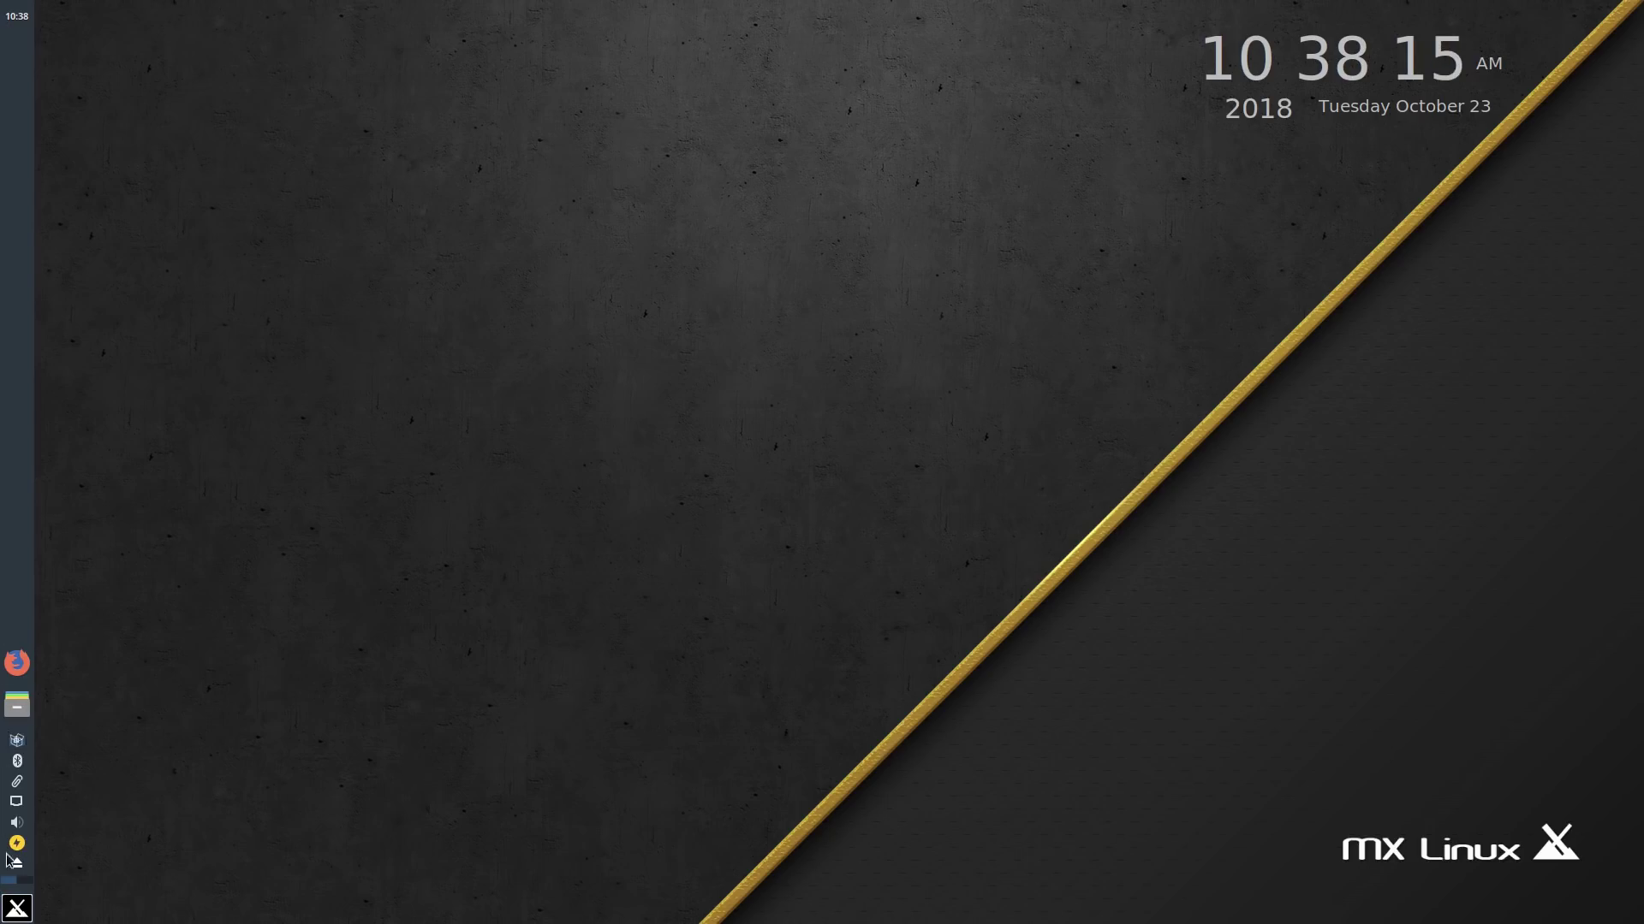
Step: Bring up the Thunar file manager on the home folder
{"action": "left_click", "coordinate": [15, 908]}
{"action": "left_click", "coordinate": [15, 909]}
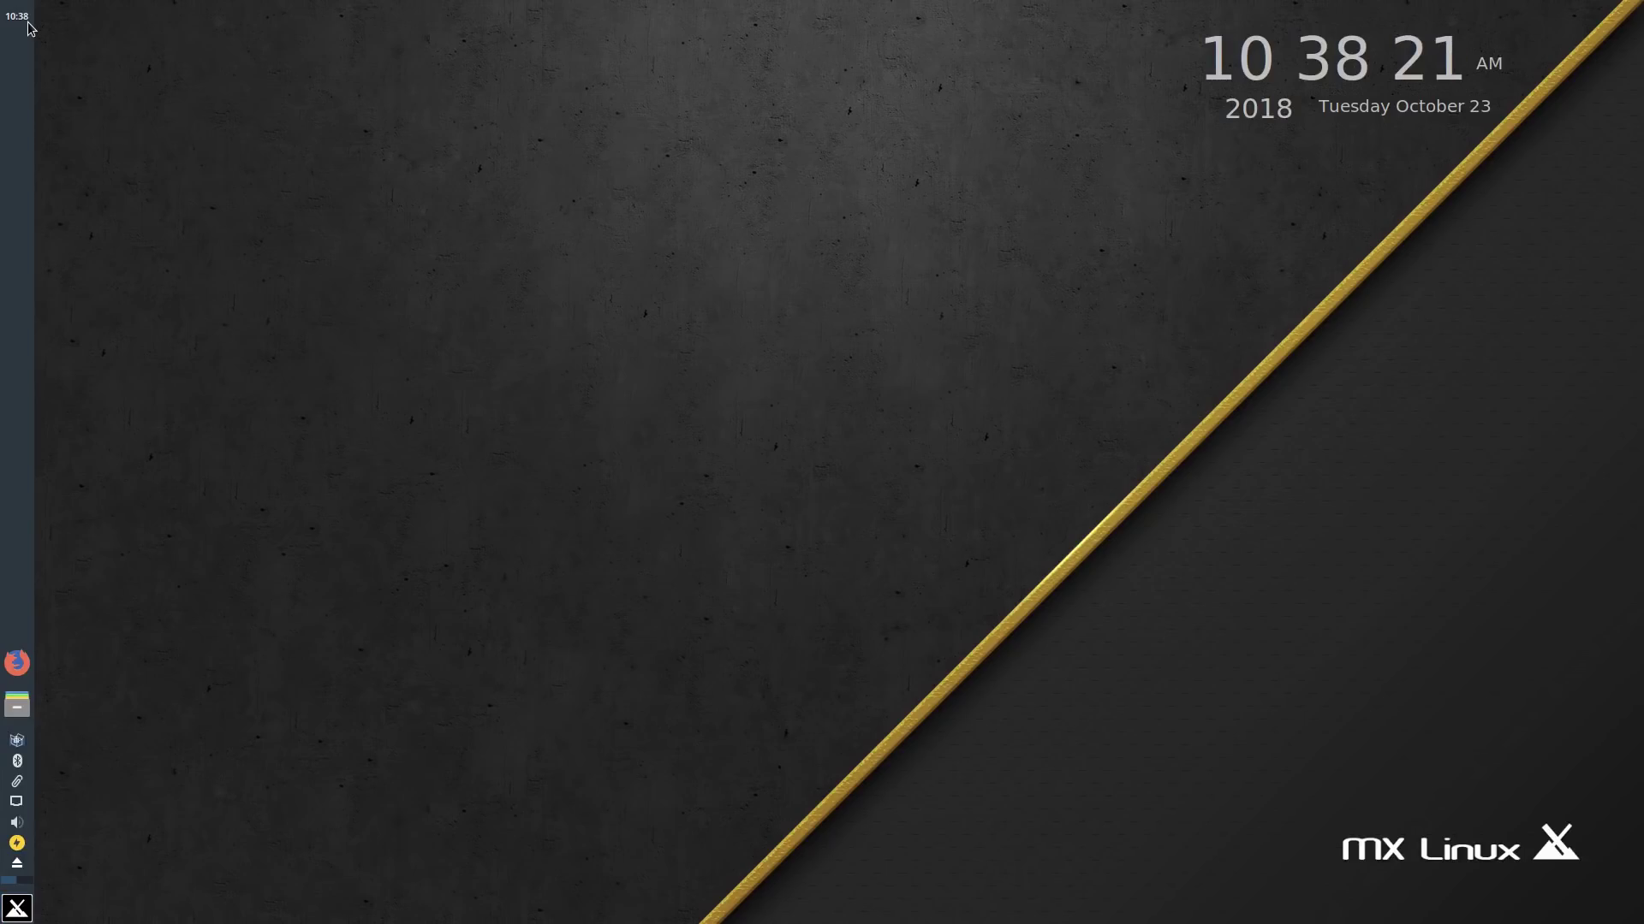
{"action": "mouse_move", "coordinate": [29, 28]}
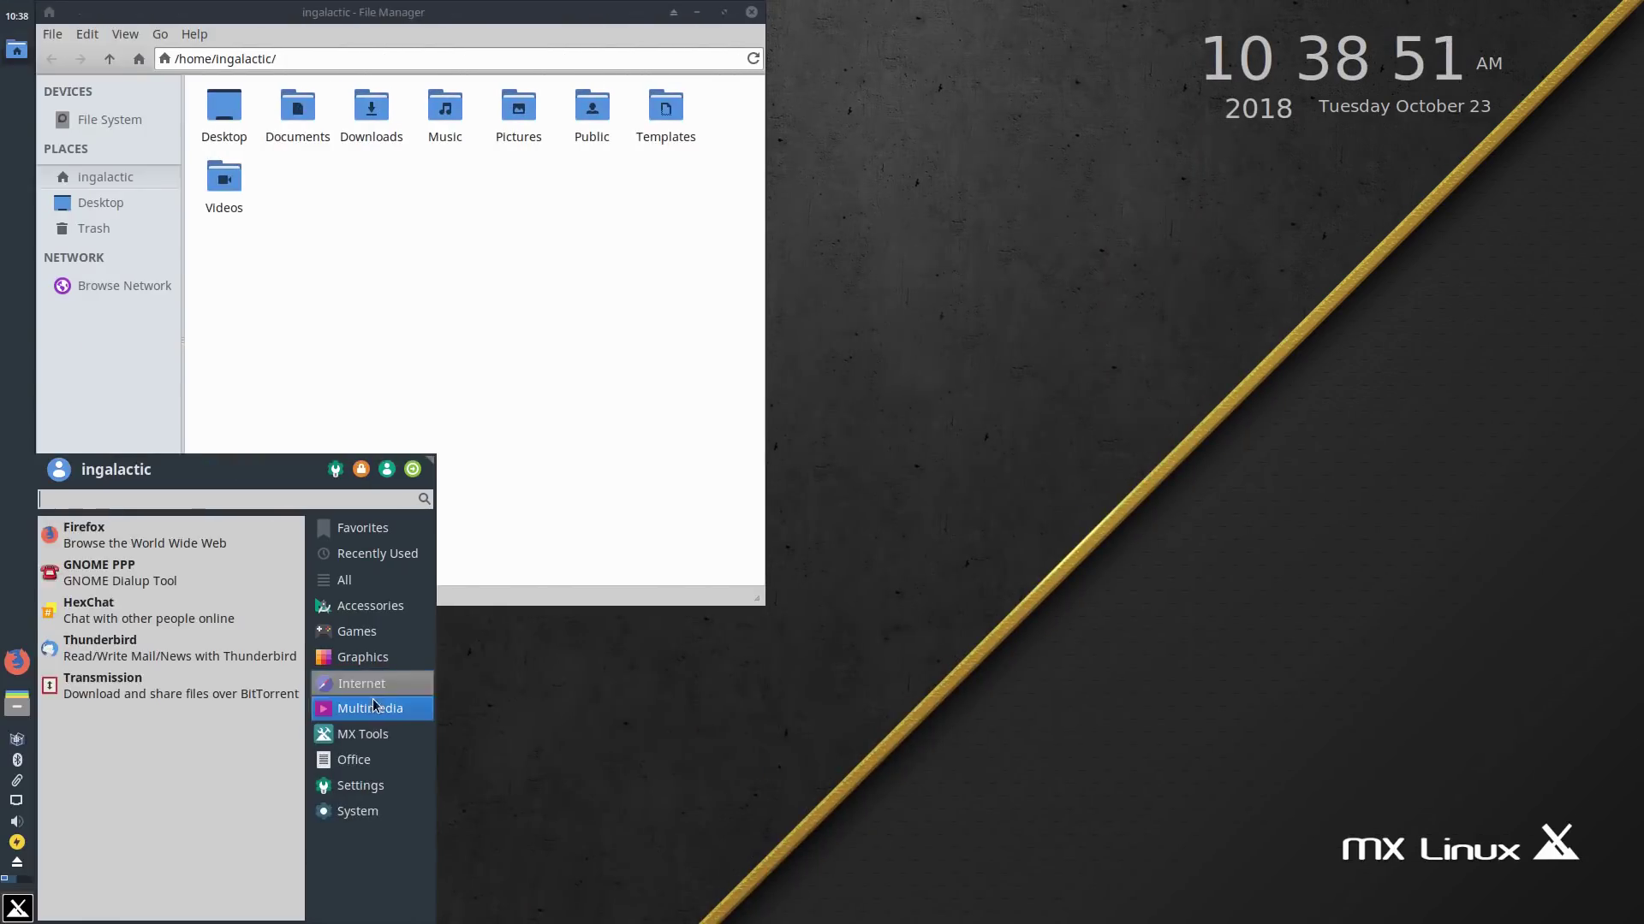
Step: Browse the Multimedia, MX Tools, Office, All, Recently Used and Favorites menu categories, then close the menu
{"action": "left_click", "coordinate": [371, 711]}
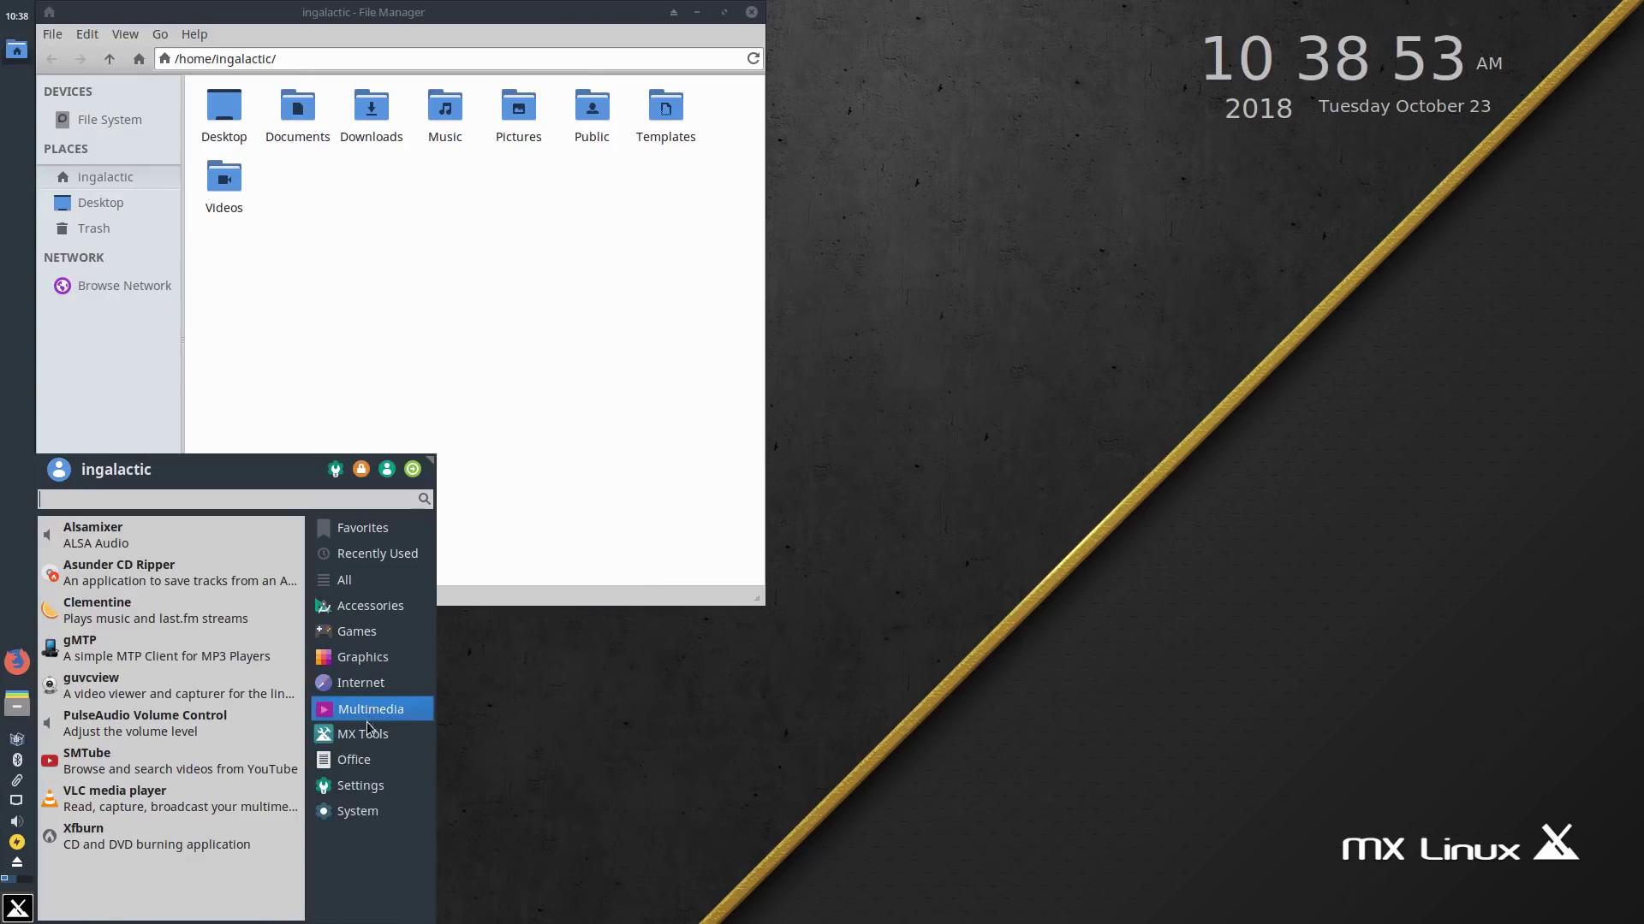
{"action": "left_click", "coordinate": [368, 735]}
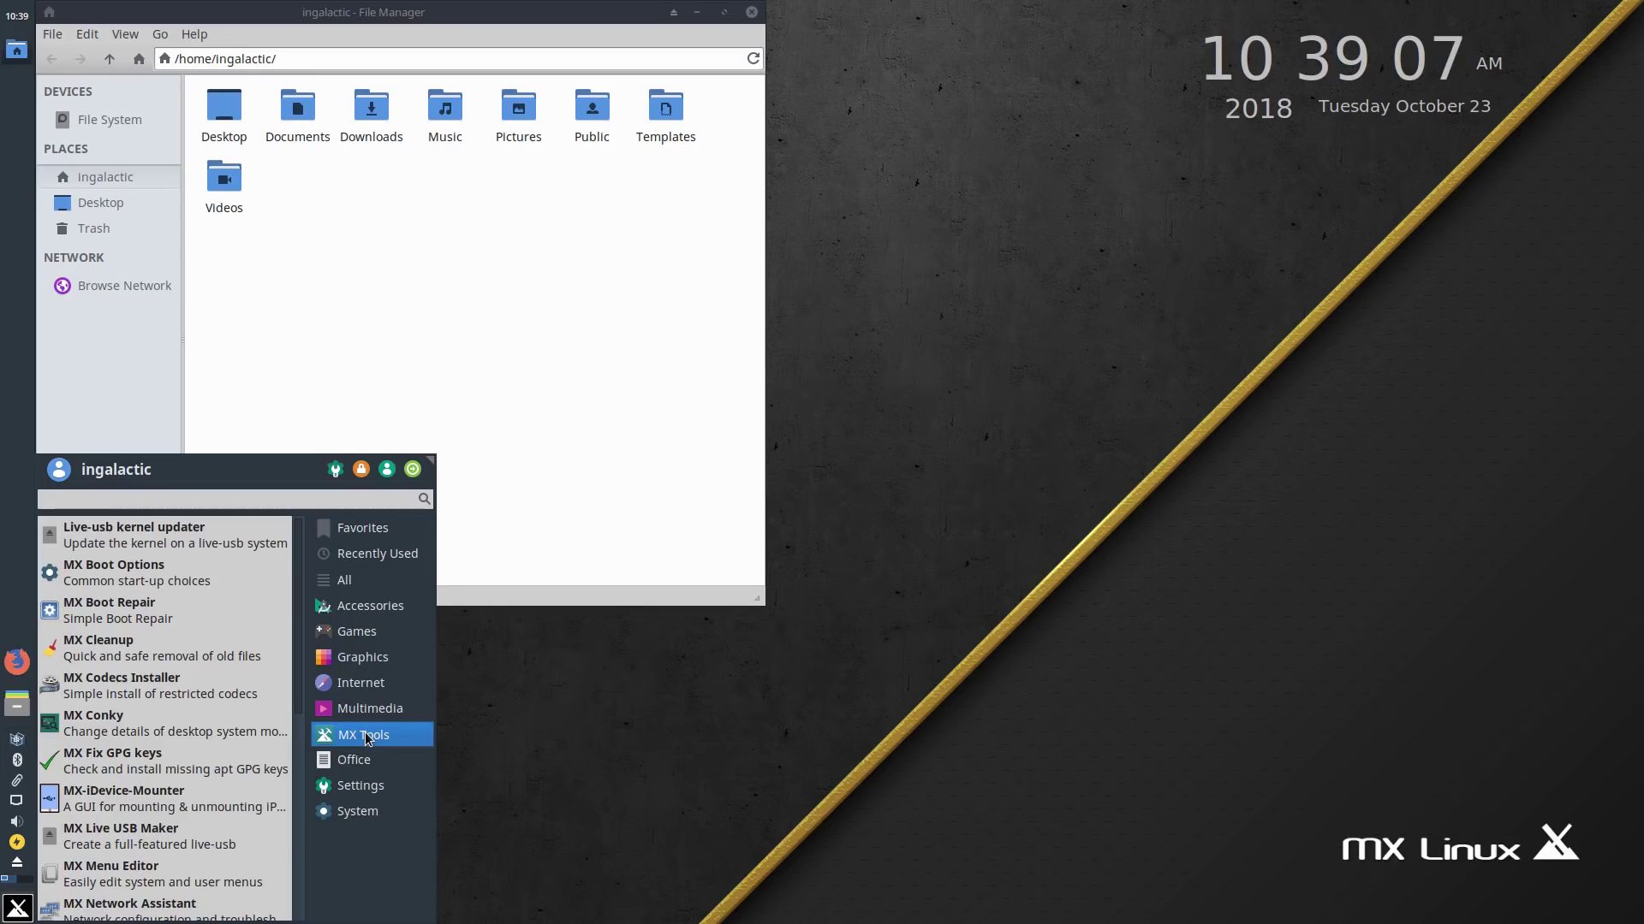
{"action": "left_click", "coordinate": [367, 760]}
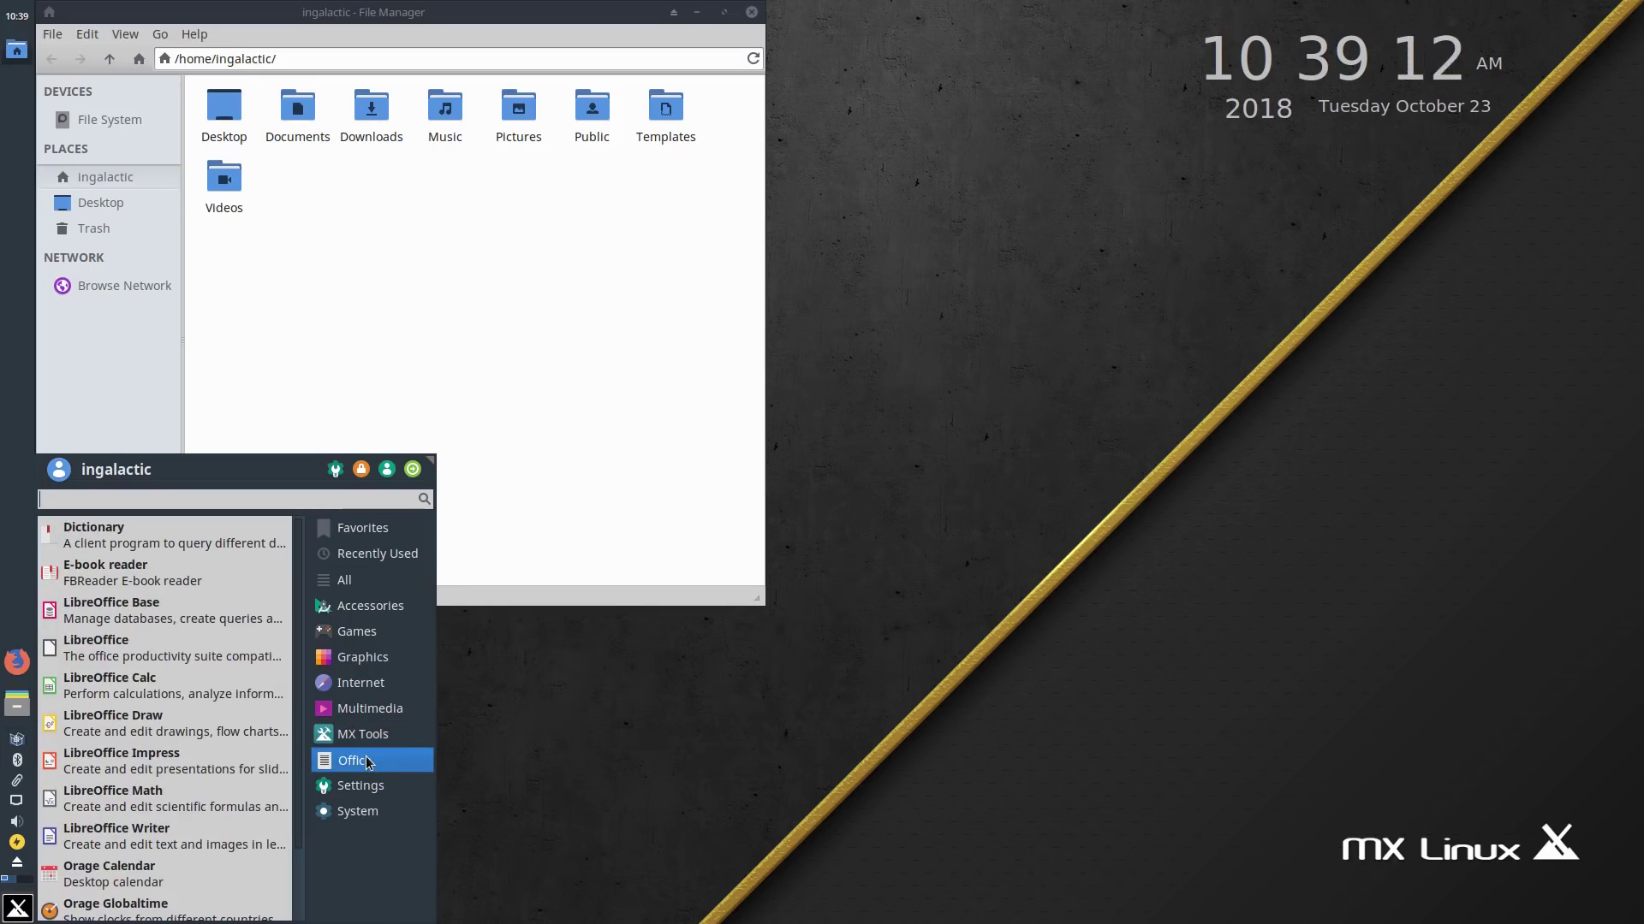
{"action": "left_click", "coordinate": [382, 580]}
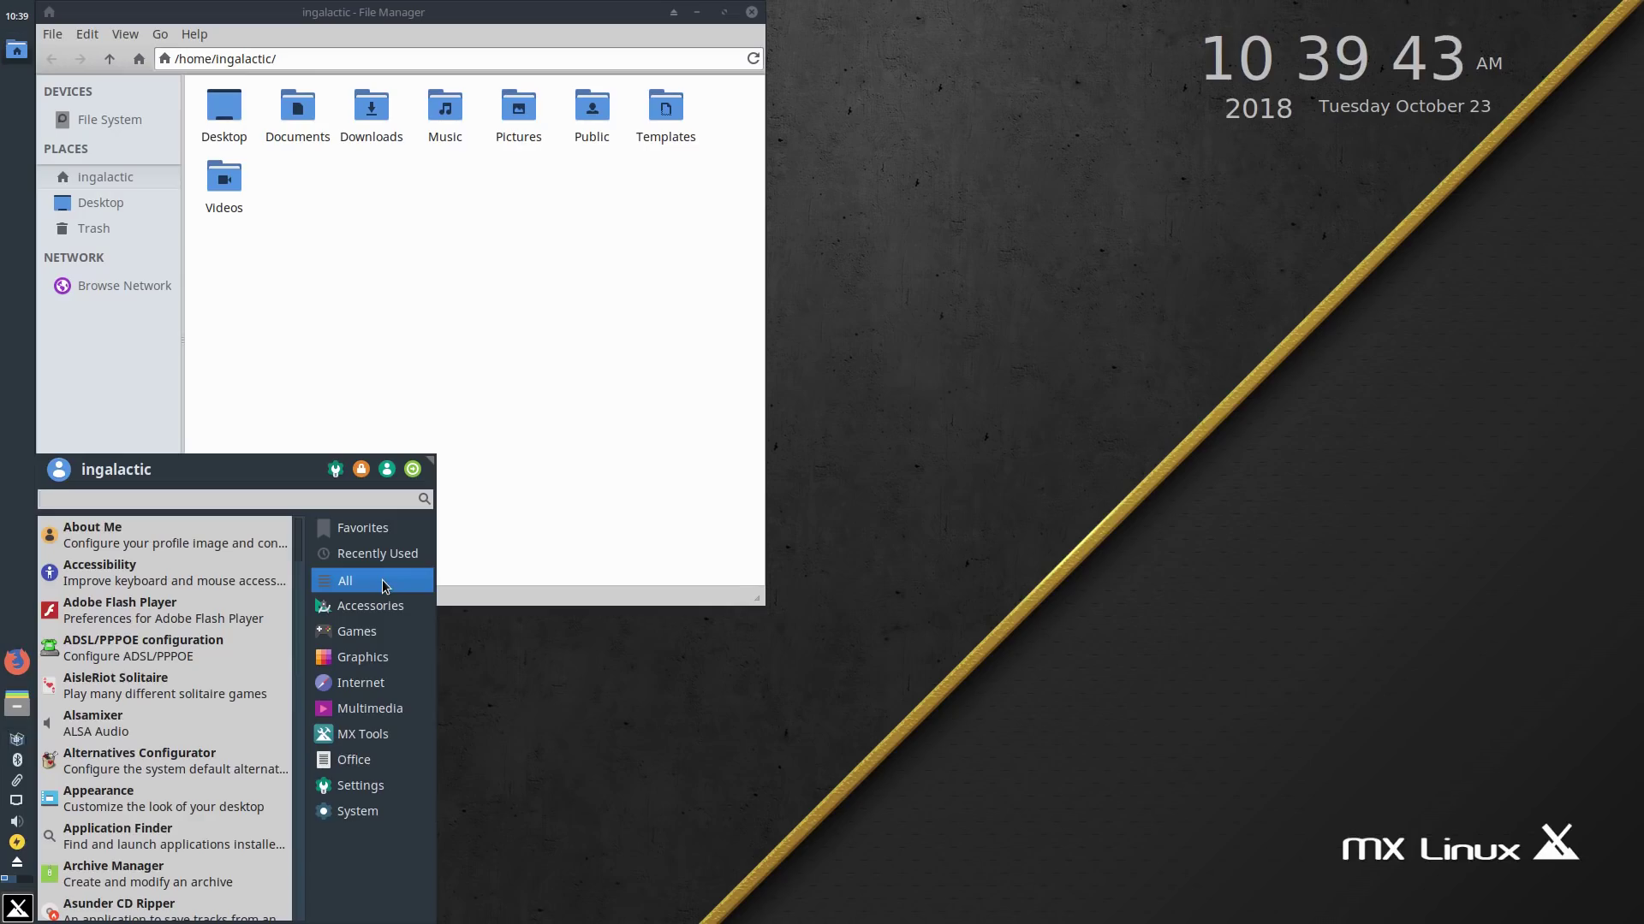
{"action": "left_click", "coordinate": [350, 531]}
{"action": "left_click", "coordinate": [350, 533]}
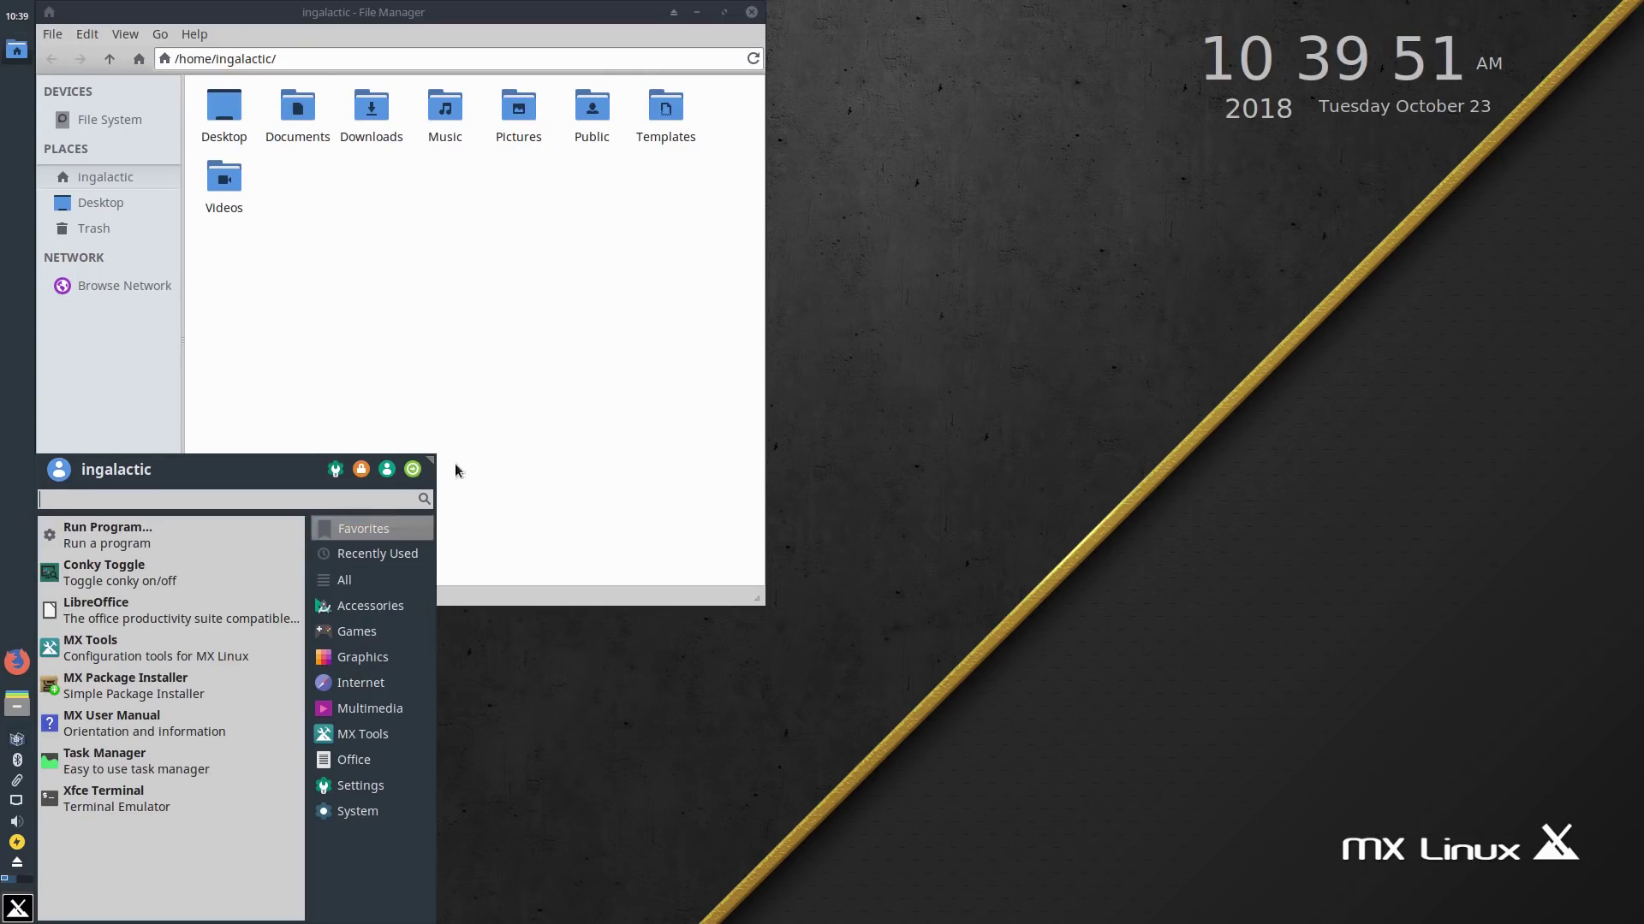
{"action": "left_click", "coordinate": [503, 454]}
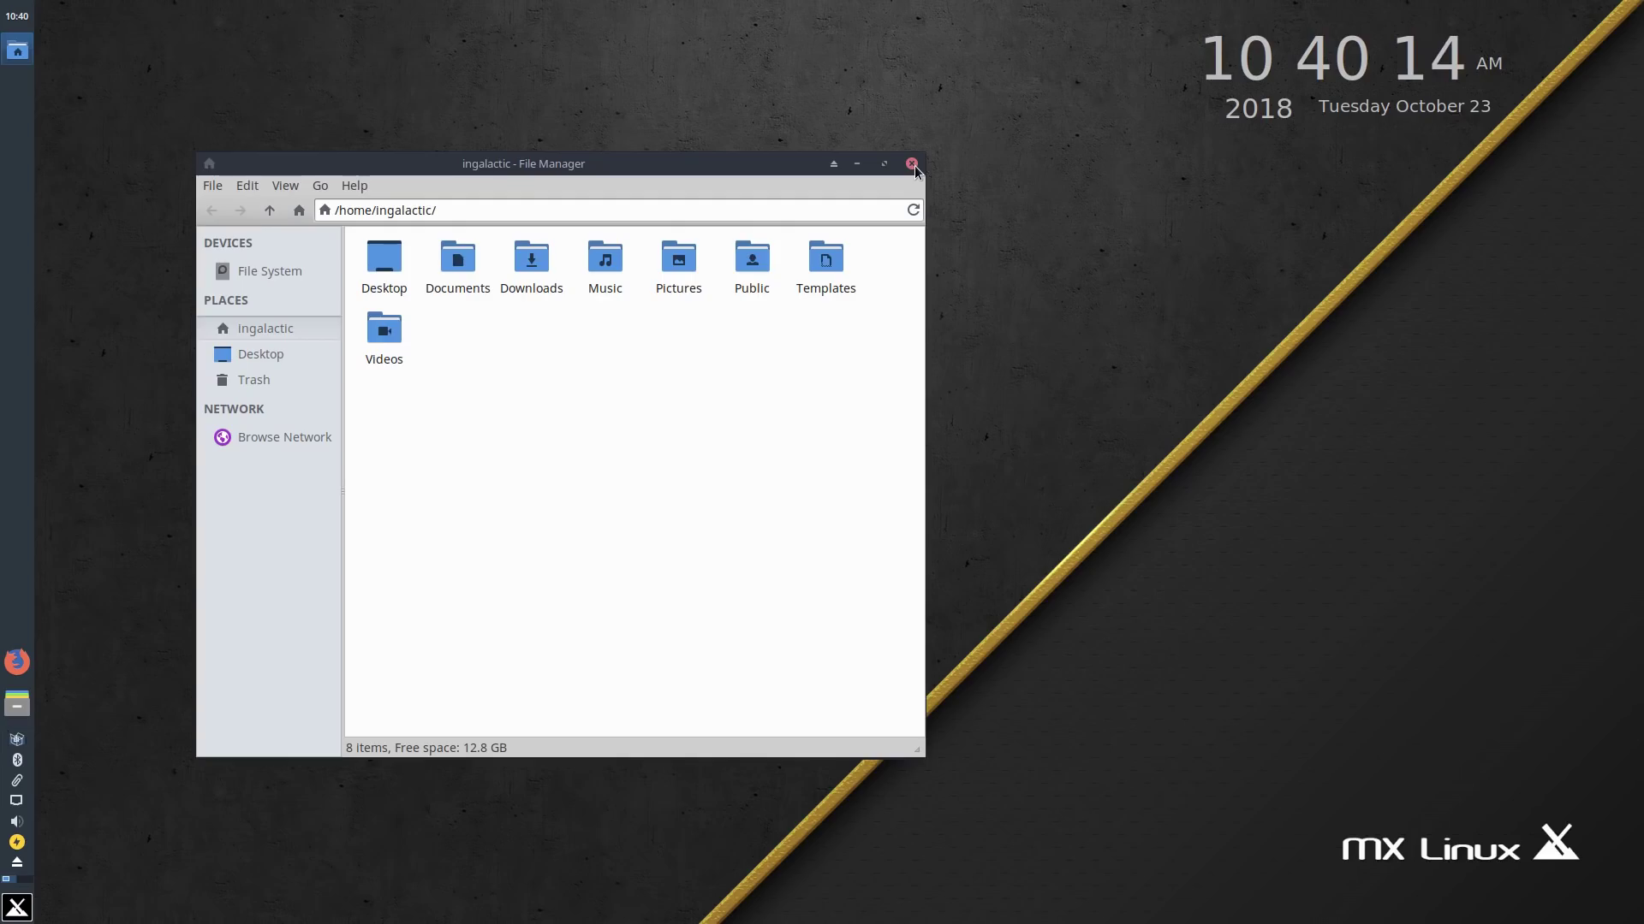
Step: Close the file manager, browse the Whisker menu categories, then dismiss the menu to the bare desktop
{"action": "left_click", "coordinate": [912, 164]}
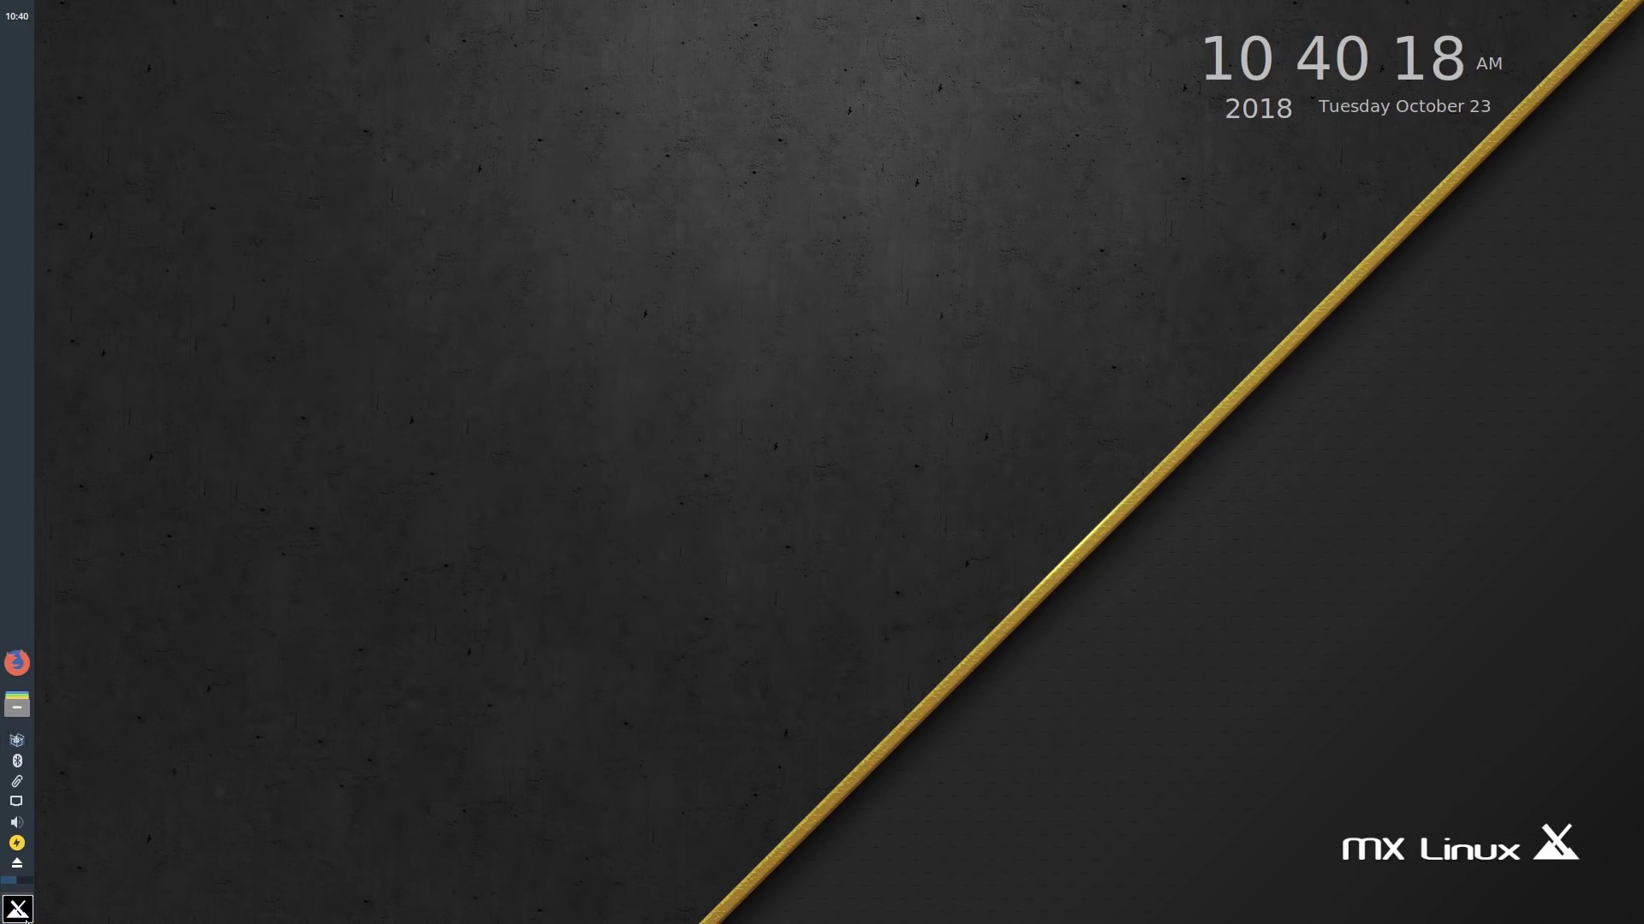
{"action": "left_click", "coordinate": [18, 910]}
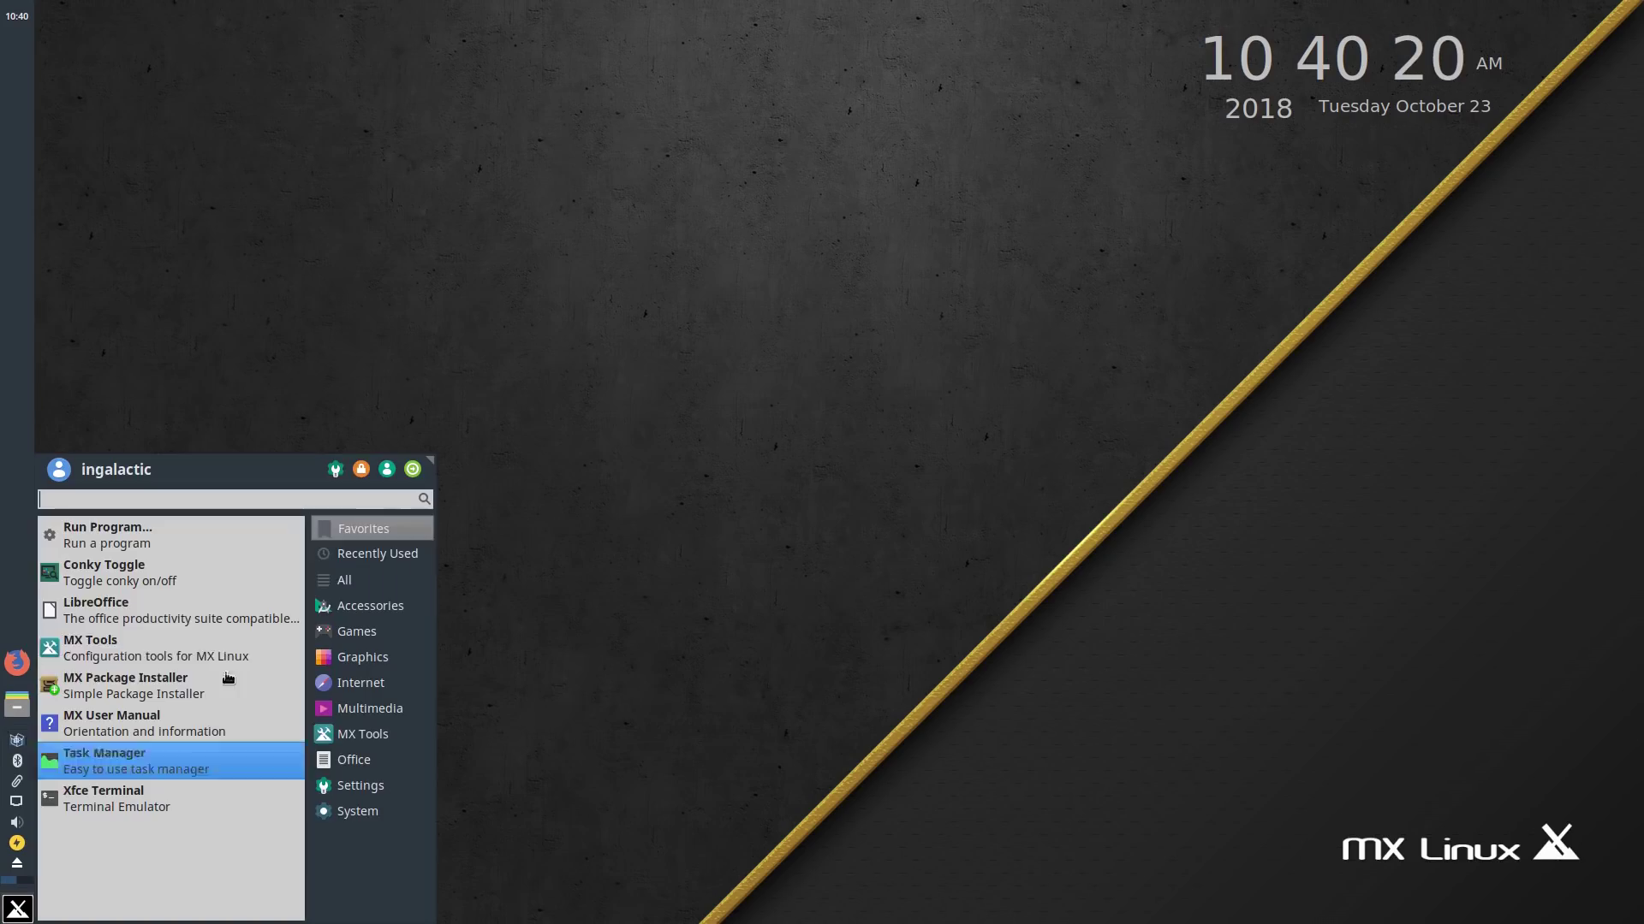
{"action": "mouse_move", "coordinate": [386, 560]}
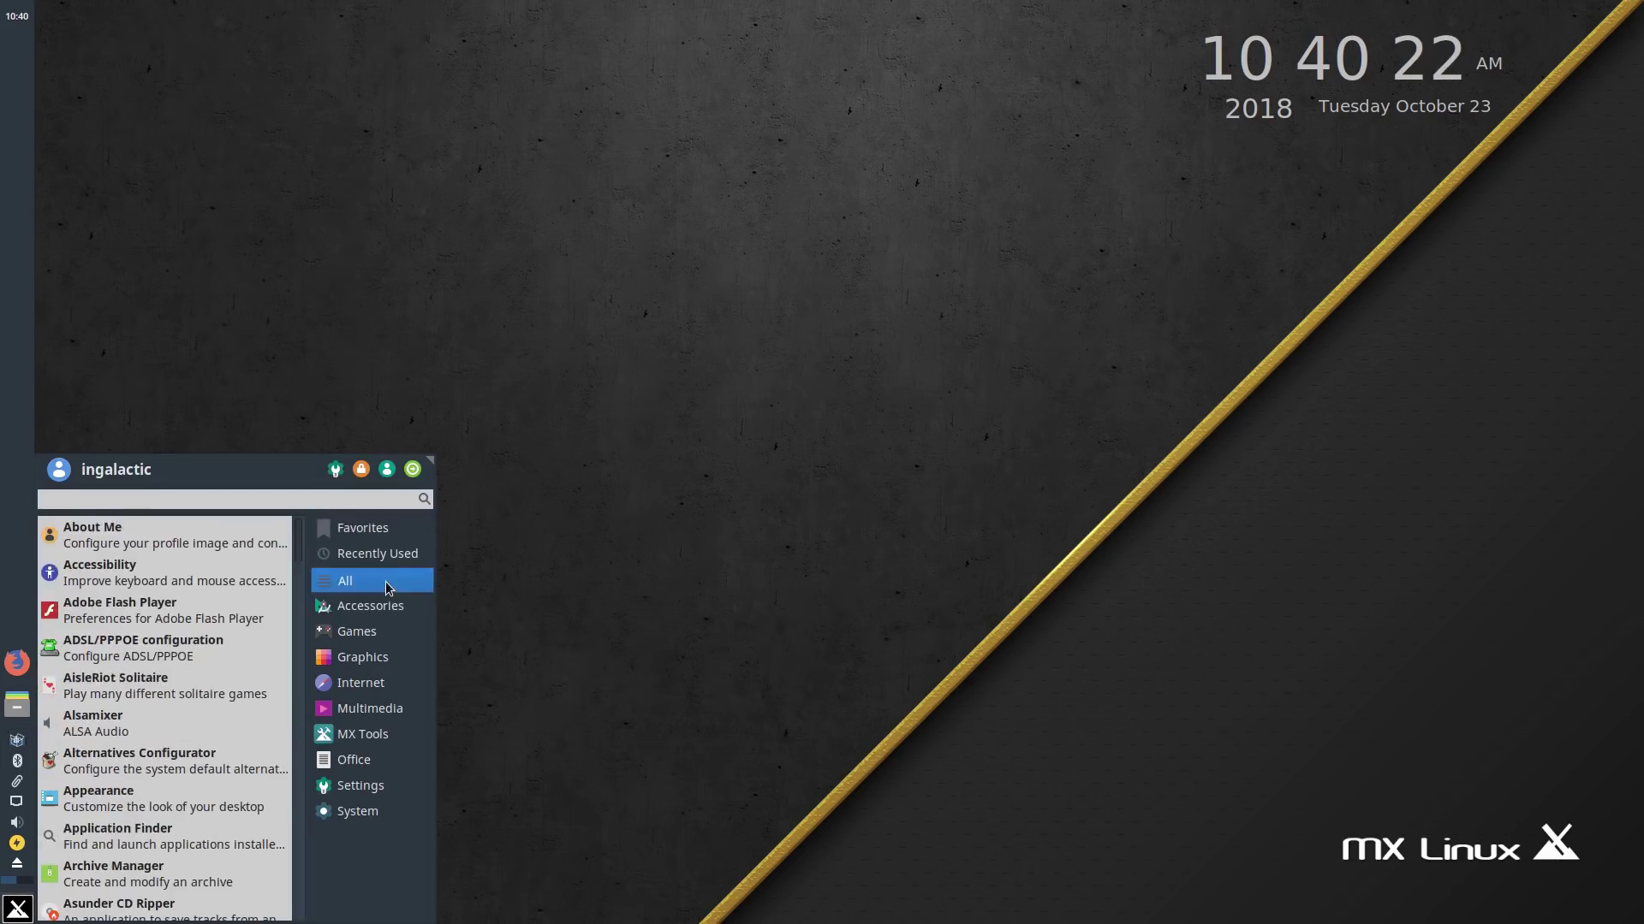
{"action": "mouse_move", "coordinate": [377, 695]}
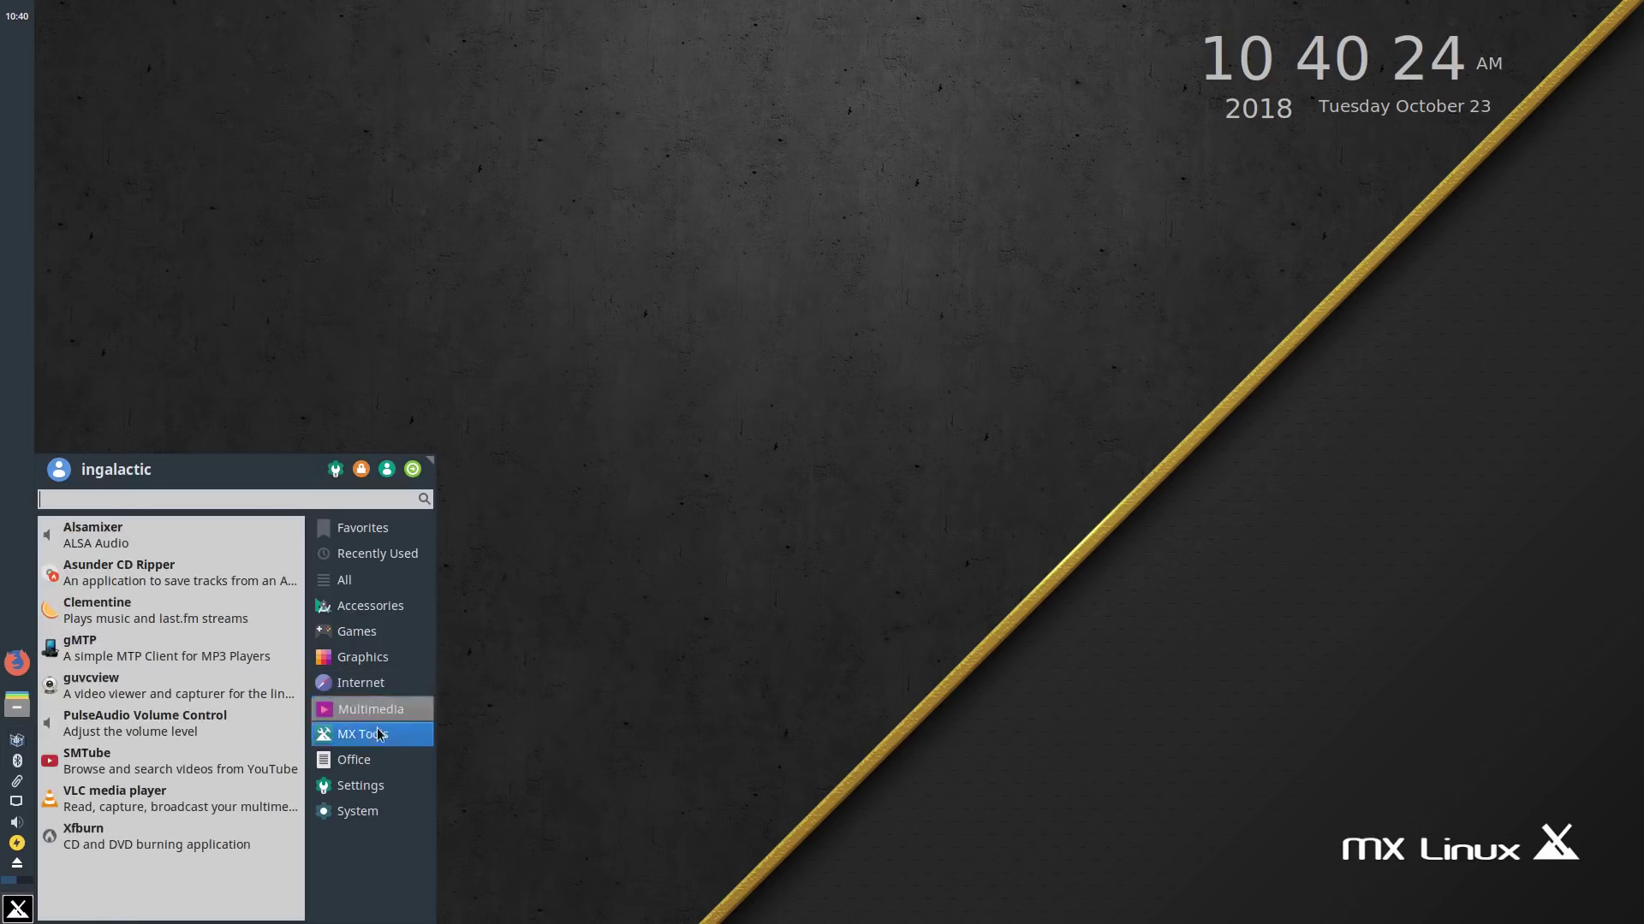
{"action": "mouse_move", "coordinate": [372, 811]}
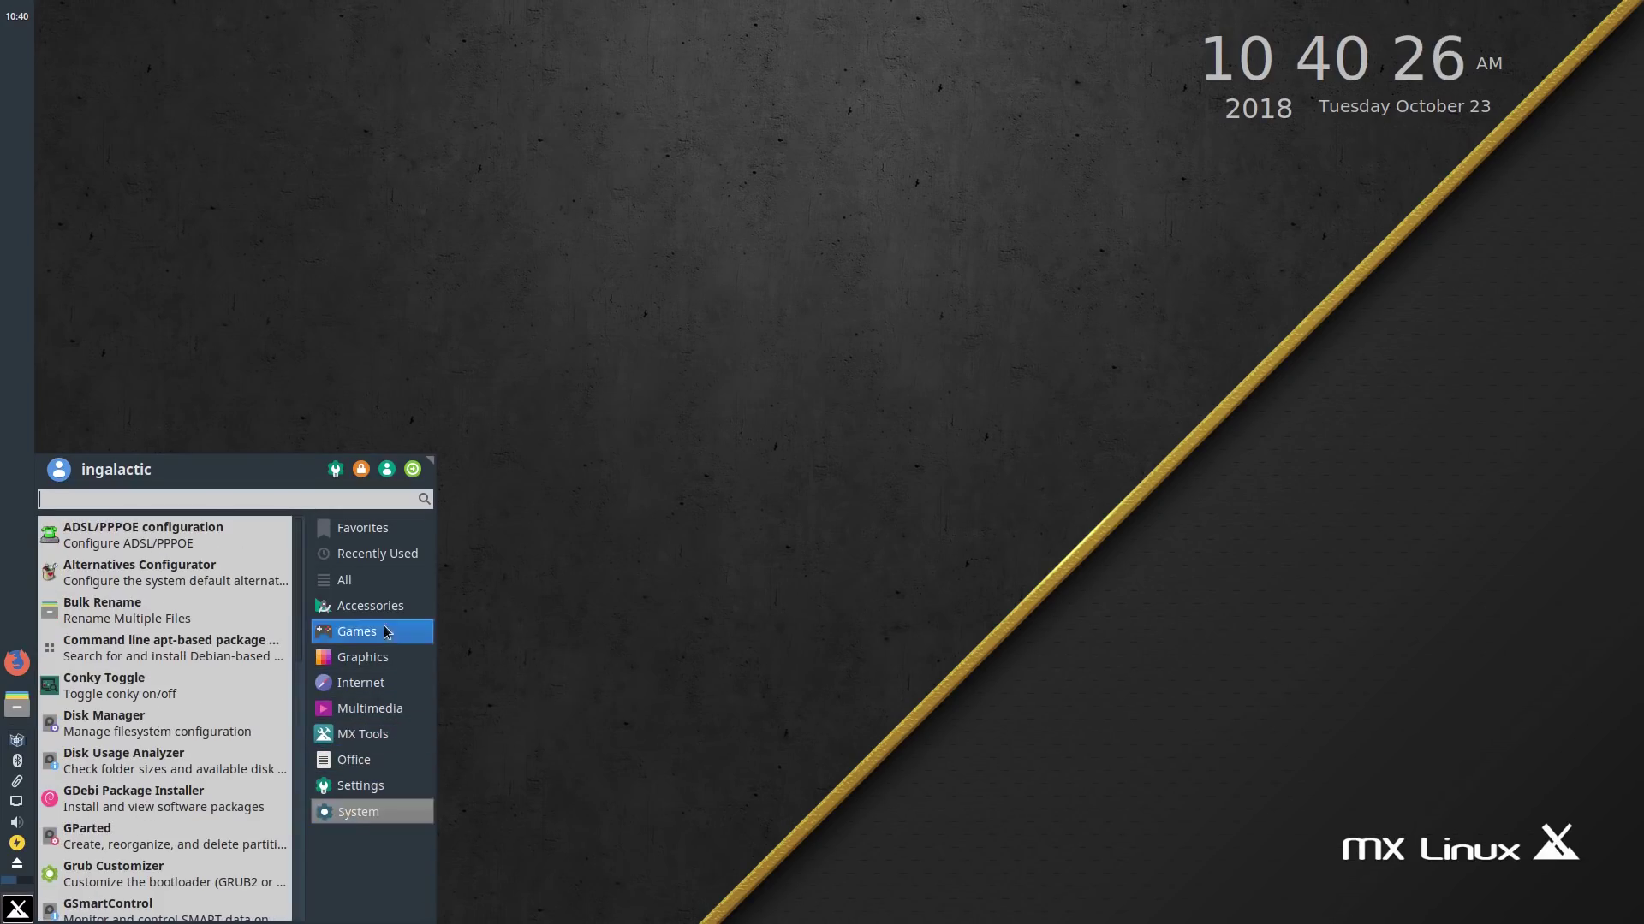
{"action": "mouse_move", "coordinate": [401, 530]}
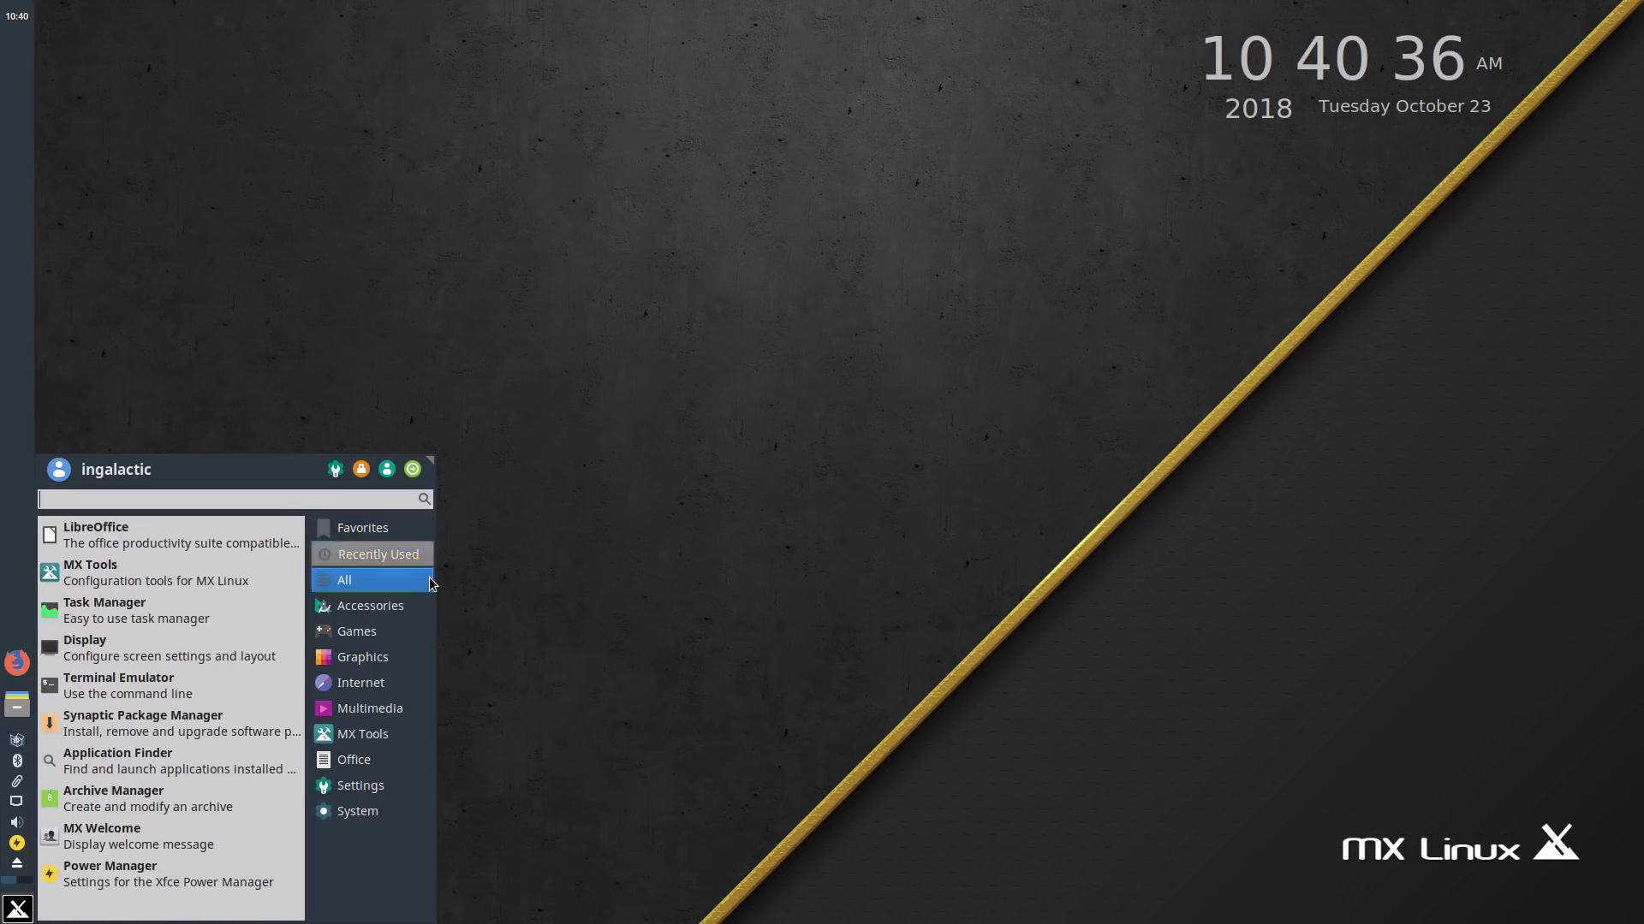
{"action": "mouse_move", "coordinate": [429, 582]}
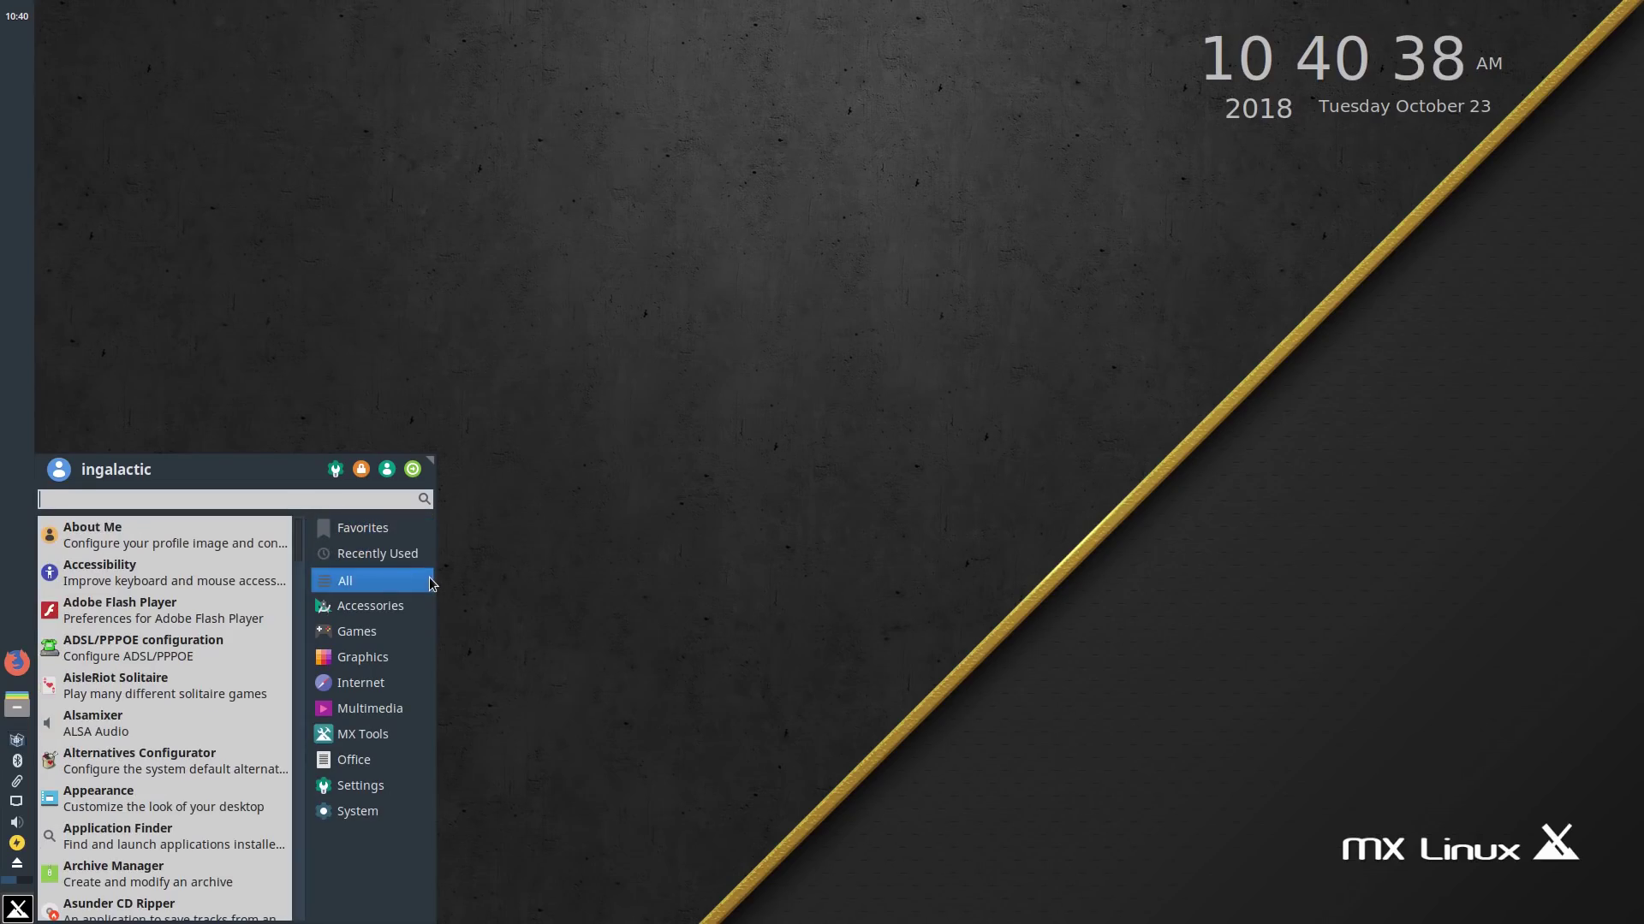
{"action": "left_click", "coordinate": [683, 528]}
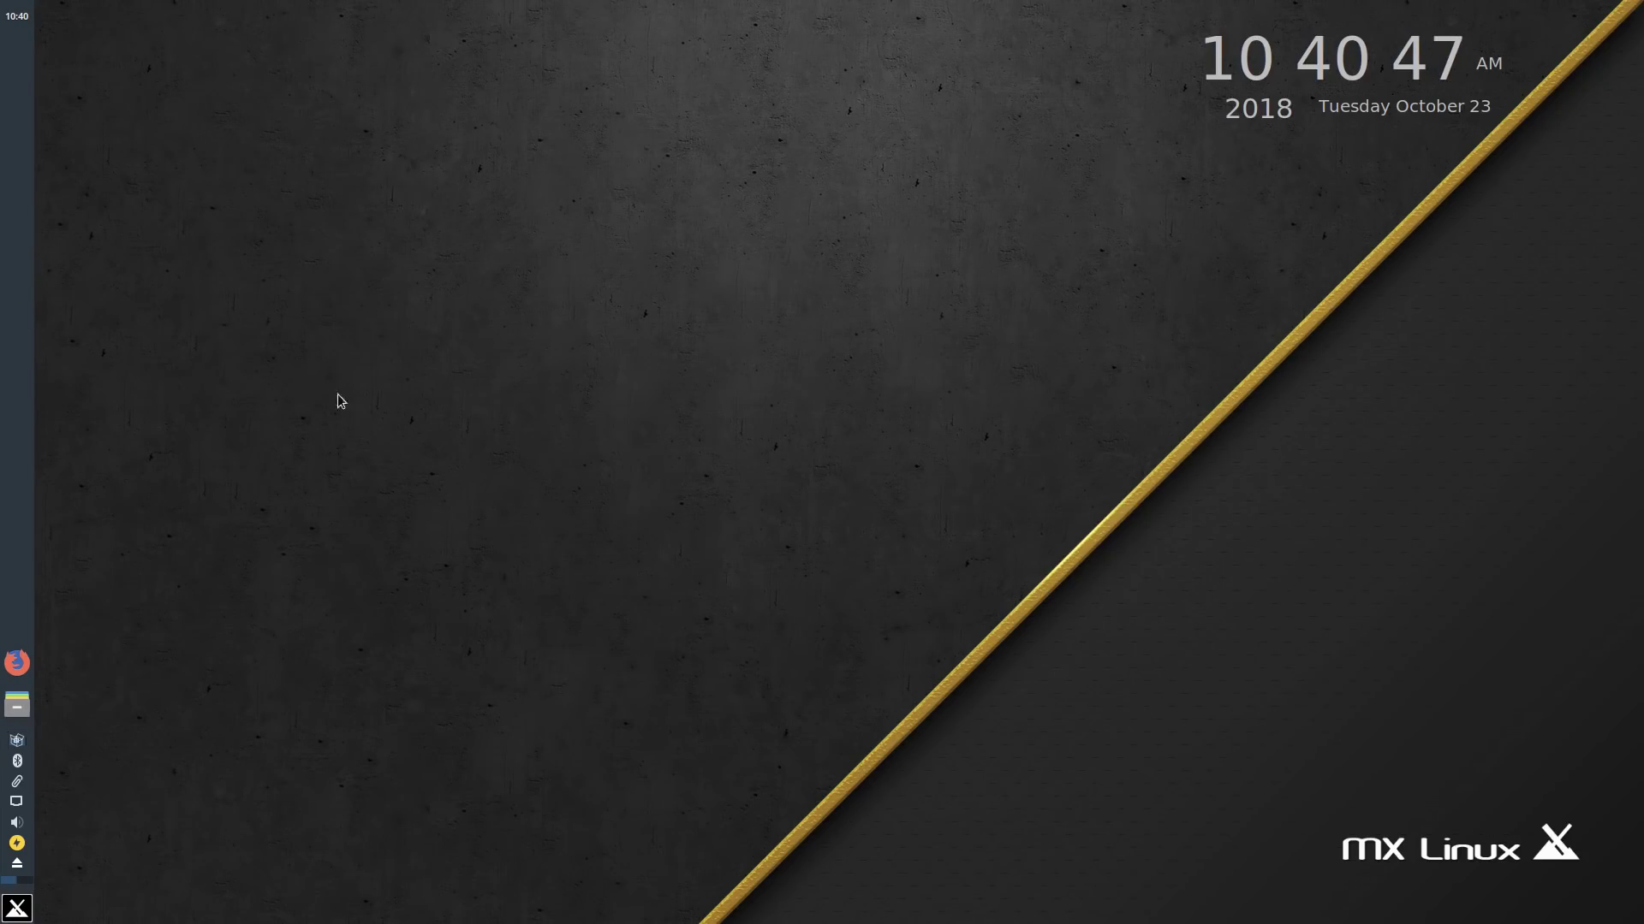